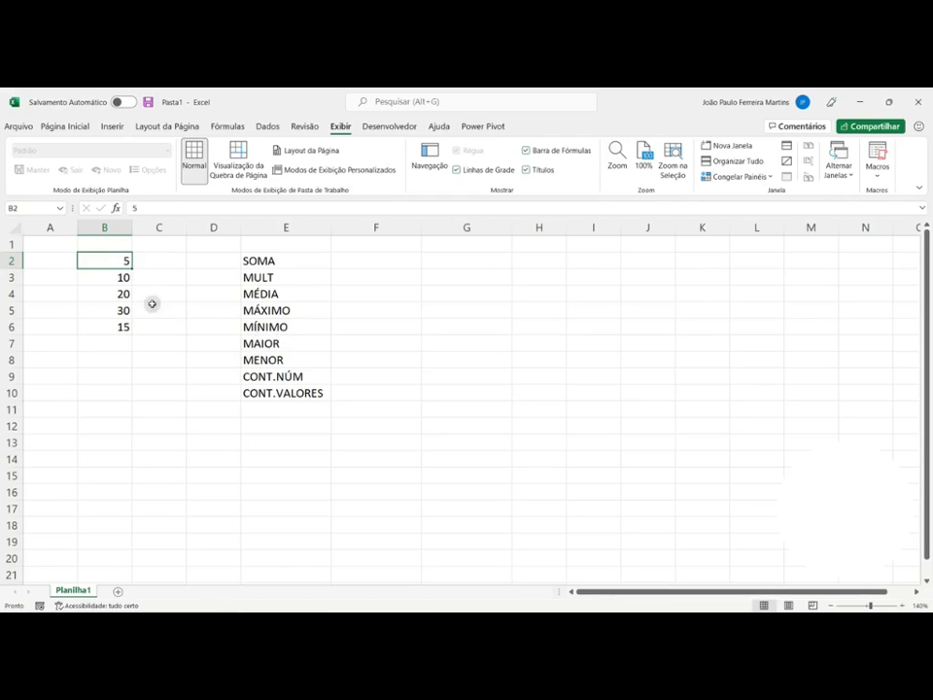
# Step: Look over the numbers in B2:B6 and the function names listed in E2:E10
pyautogui.moveTo(102, 261); pyautogui.dragTo(101, 323)
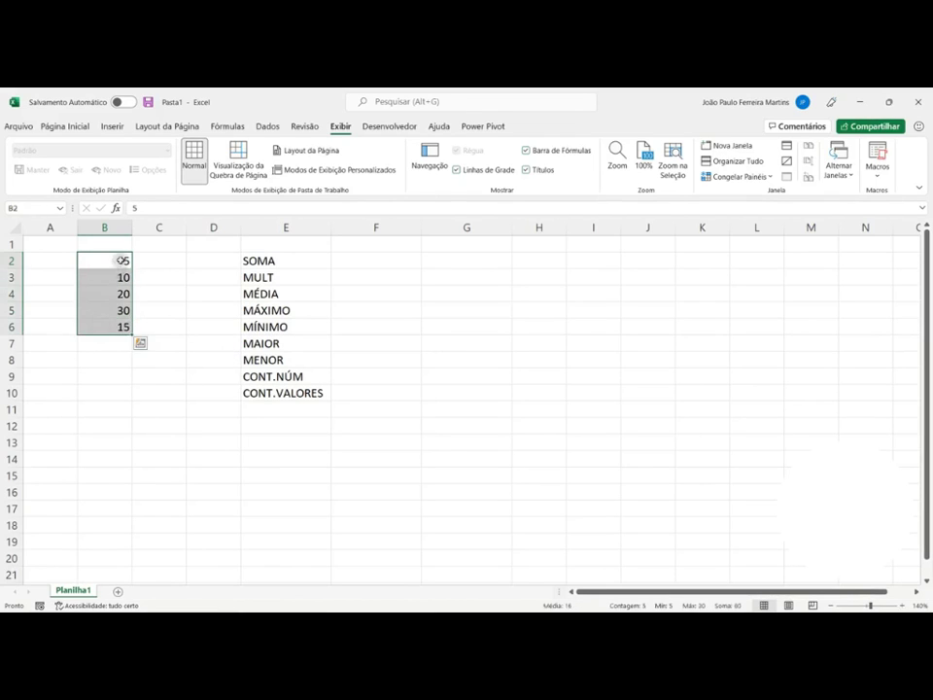
pyautogui.press('Down')
pyautogui.press('Down')
pyautogui.press('Down')
pyautogui.press('Down')
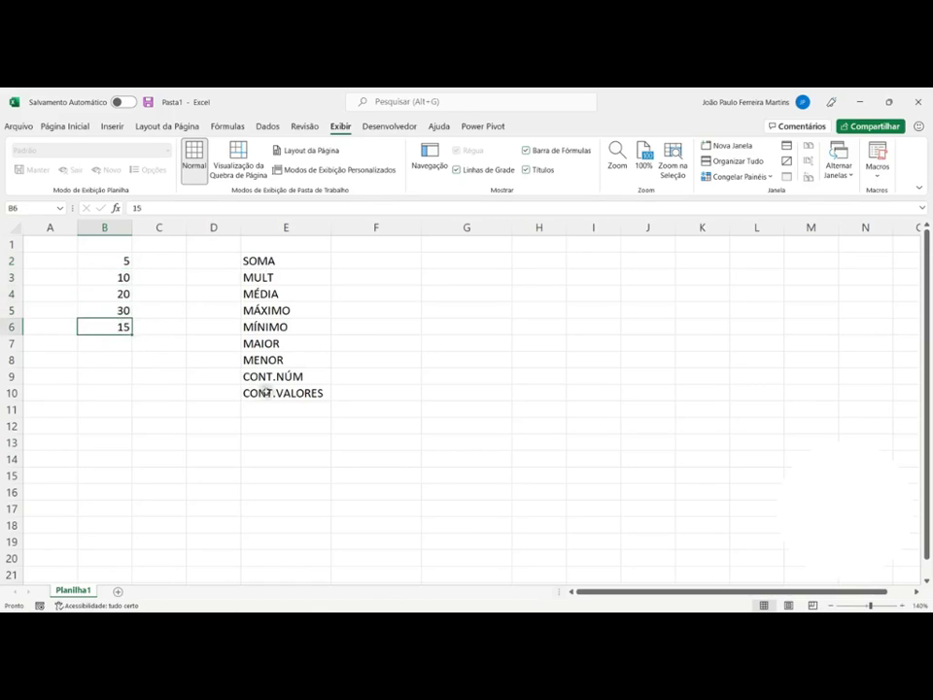
pyautogui.moveTo(276, 262); pyautogui.dragTo(288, 391)
pyautogui.click(297, 331)
pyautogui.click(338, 258)
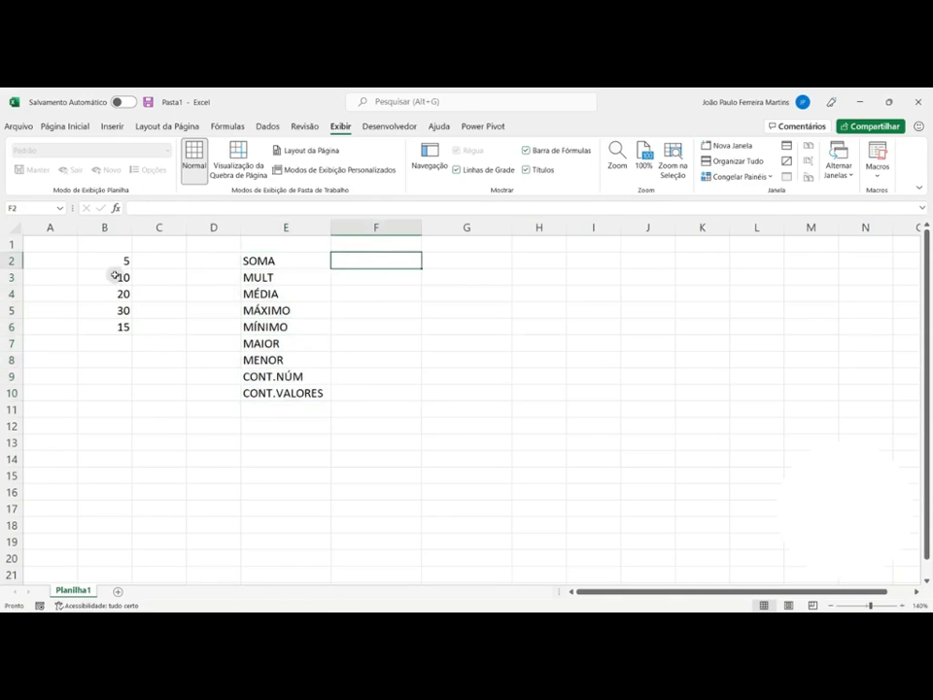
# Step: Check the status bar statistics for the number list B2:B6 and for its first three cells, B2:B4
pyautogui.moveTo(115, 263); pyautogui.dragTo(115, 322)
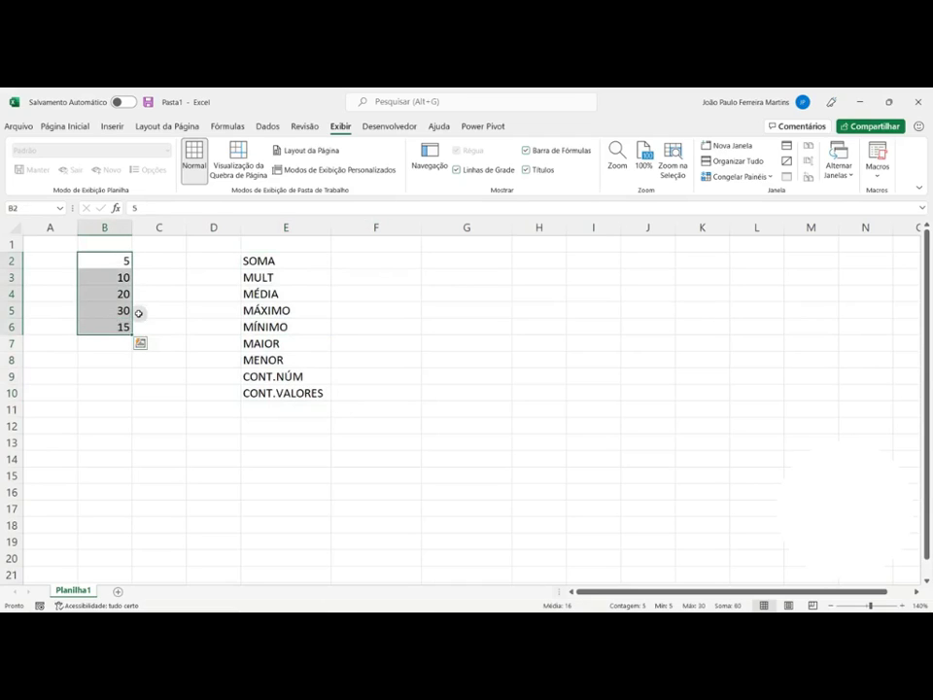
pyautogui.click(117, 259)
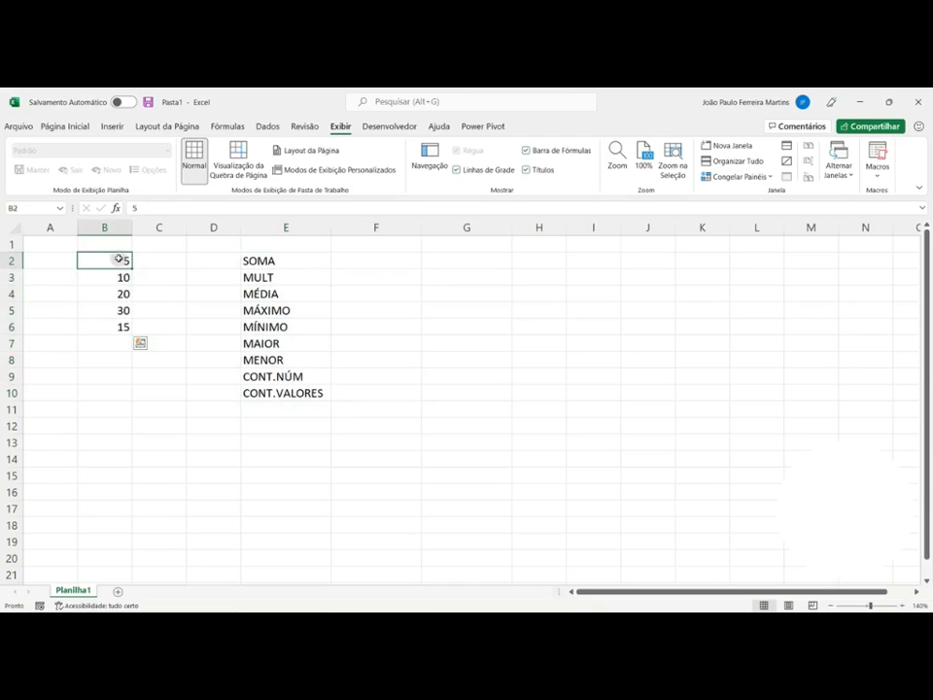
pyautogui.moveTo(110, 260); pyautogui.dragTo(119, 322)
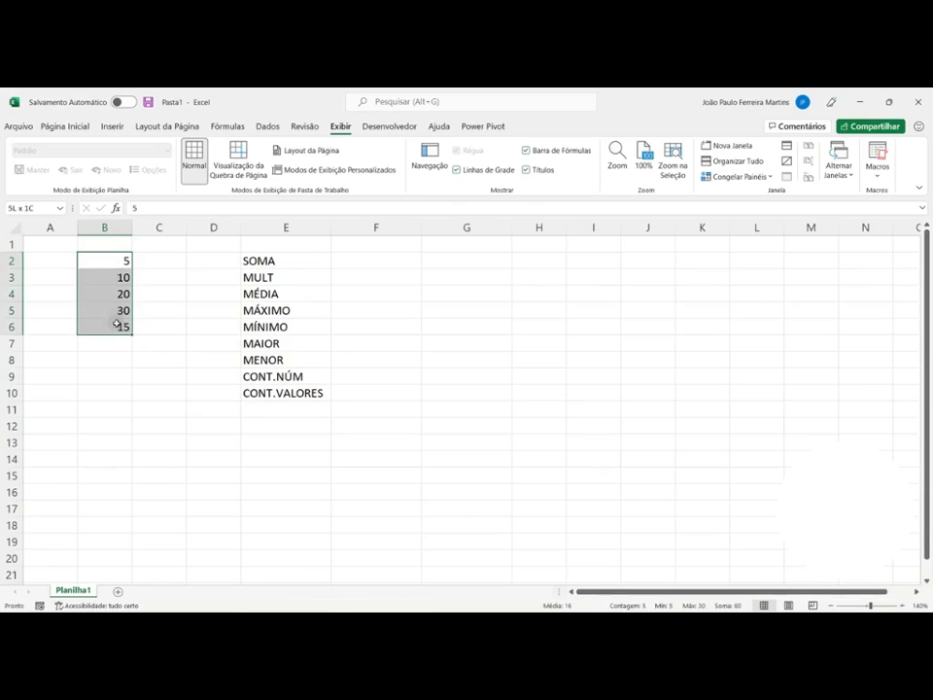
pyautogui.click(115, 262)
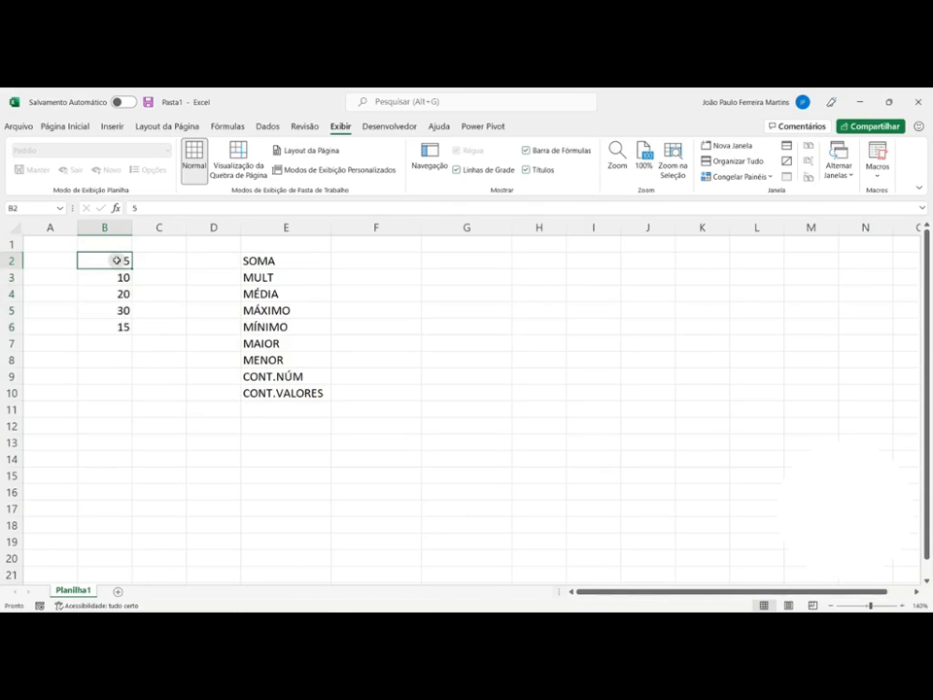
pyautogui.moveTo(116, 261); pyautogui.dragTo(124, 328)
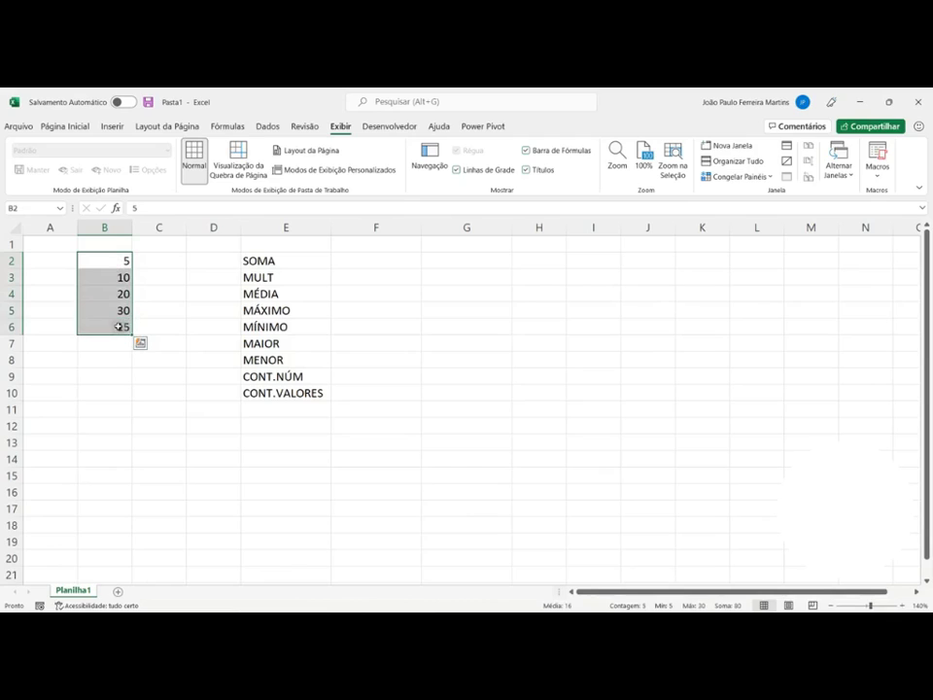
pyautogui.moveTo(108, 263); pyautogui.dragTo(108, 326)
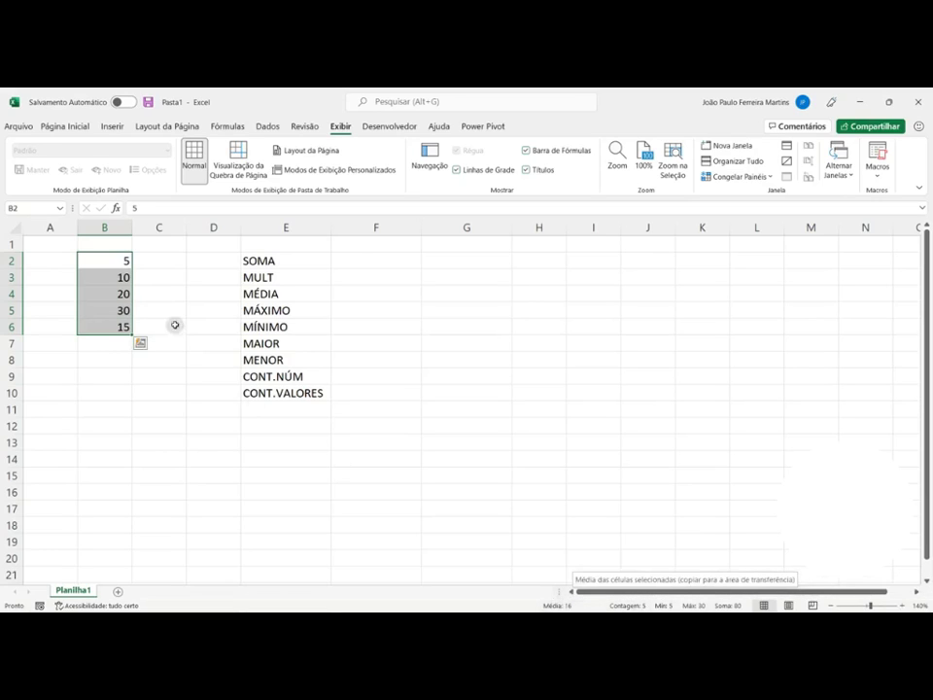
pyautogui.moveTo(118, 266); pyautogui.dragTo(113, 292)
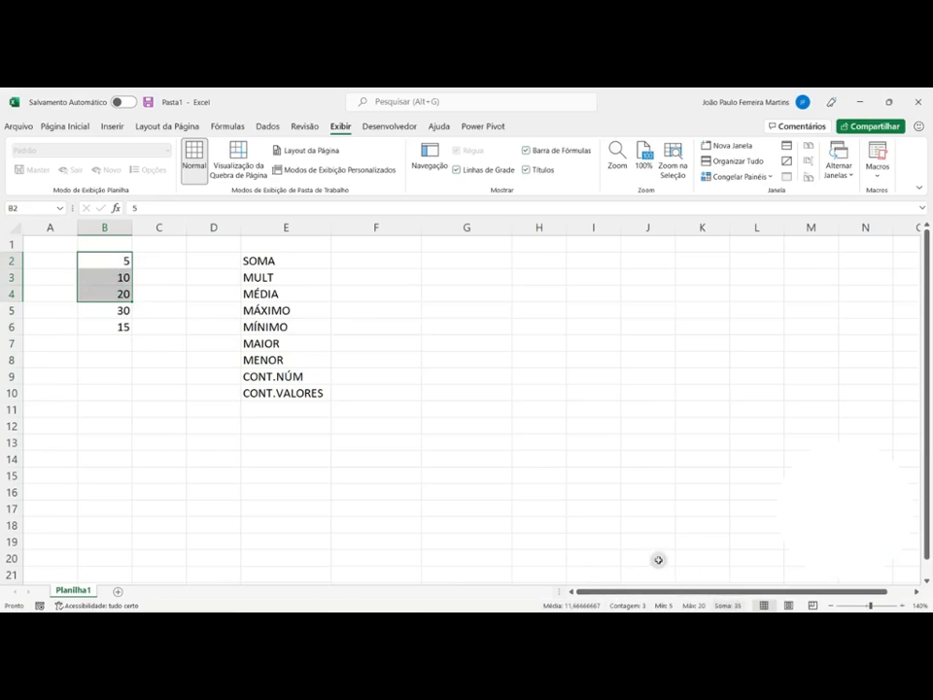
pyautogui.click(441, 273)
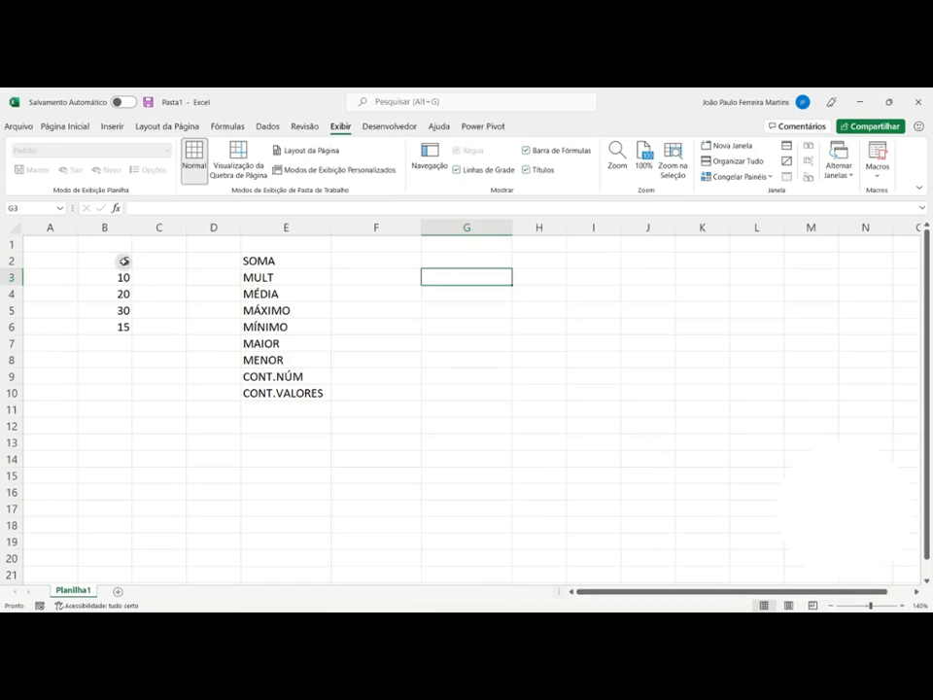
# Step: With B2:B6 selected, turn the status bar's Mínimo and Máximo statistics off and on again
pyautogui.moveTo(124, 261); pyautogui.dragTo(124, 325)
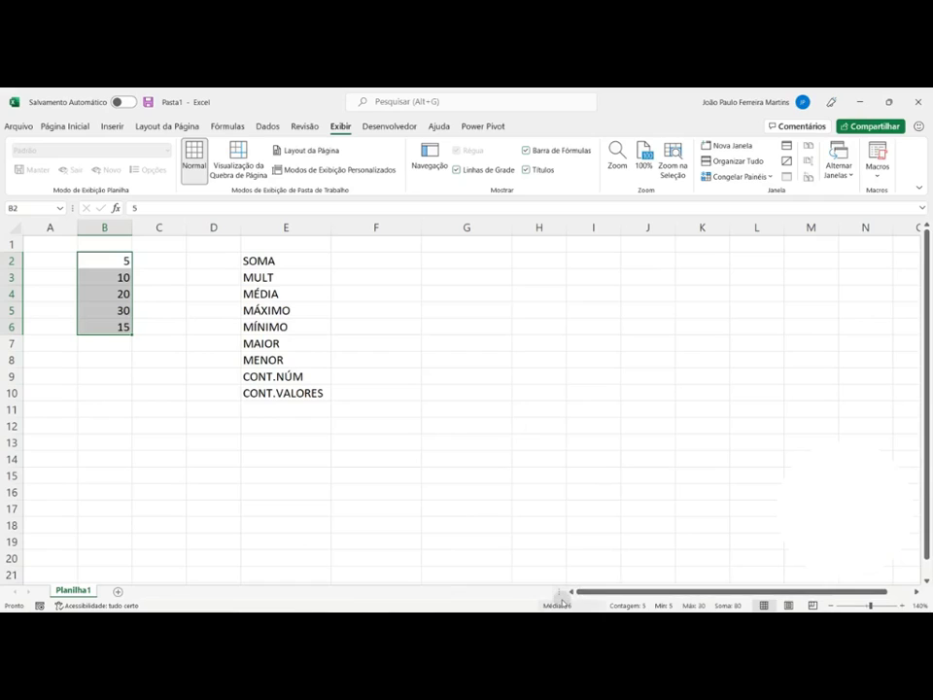
pyautogui.rightClick(562, 602)
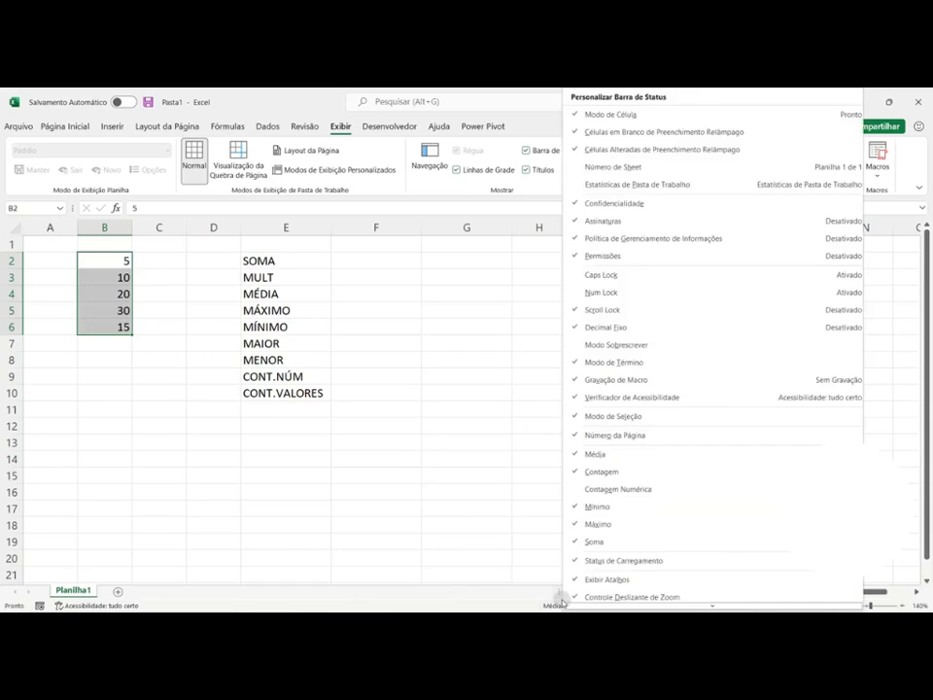
pyautogui.click(575, 506)
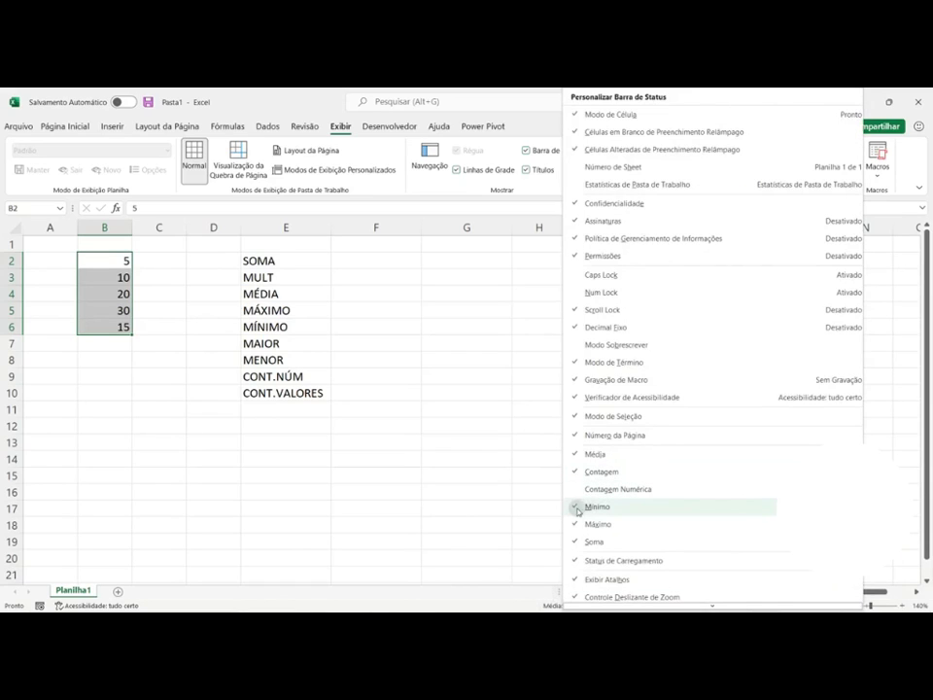
pyautogui.click(577, 524)
pyautogui.click(577, 508)
pyautogui.click(573, 525)
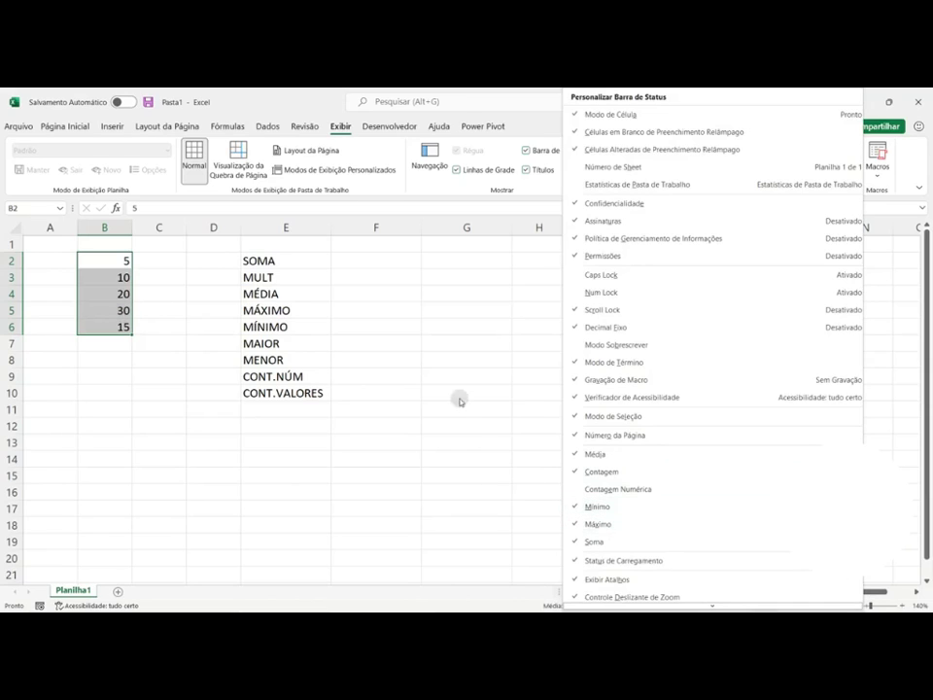
# Step: Turn the status bar's Média and Contagem statistics off and on again, and finish customizing the status bar
pyautogui.click(575, 454)
pyautogui.click(575, 471)
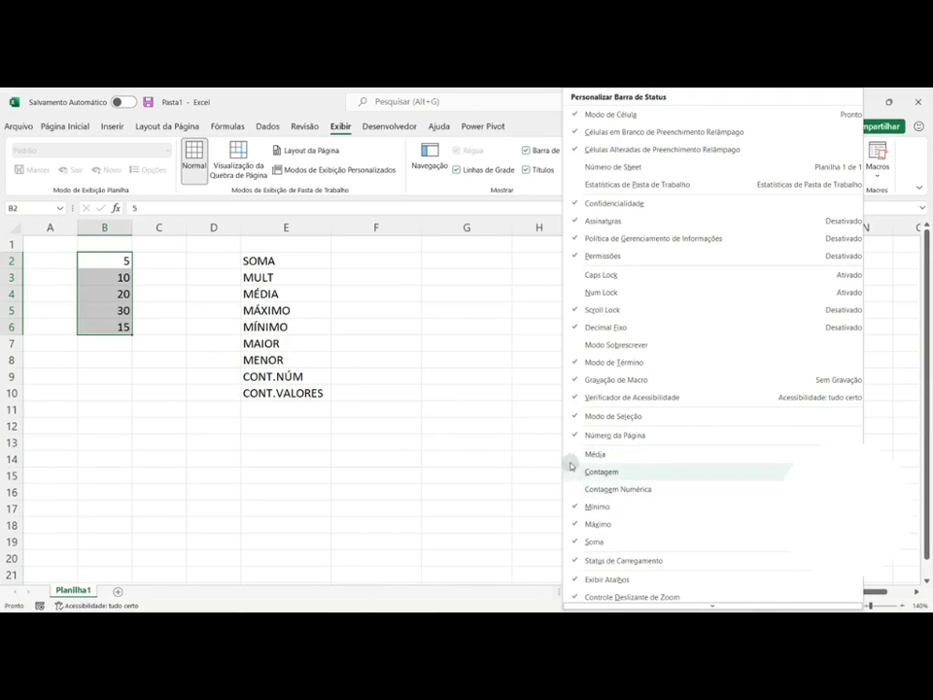
pyautogui.click(575, 454)
pyautogui.click(575, 472)
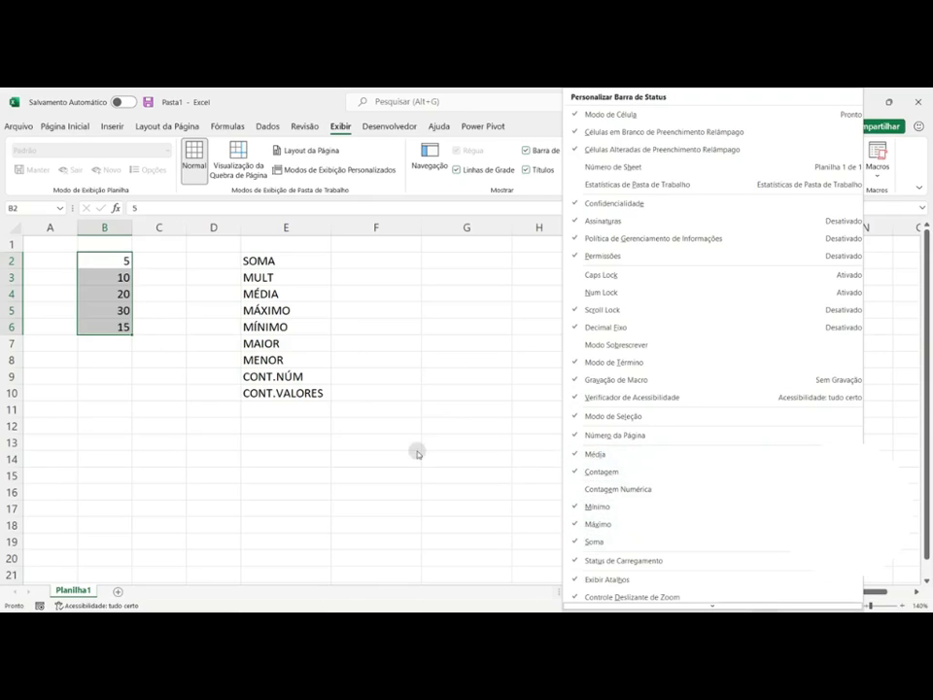
pyautogui.click(558, 440)
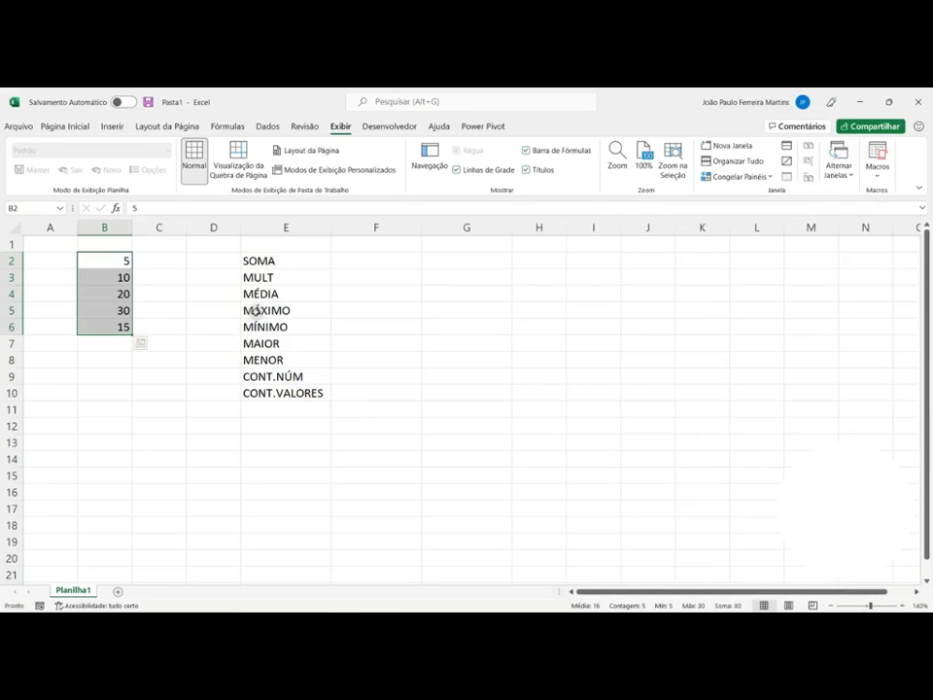
# Step: Practise selecting the number list in column B from B2 down to its last filled cell, B6
pyautogui.moveTo(122, 261); pyautogui.dragTo(121, 333)
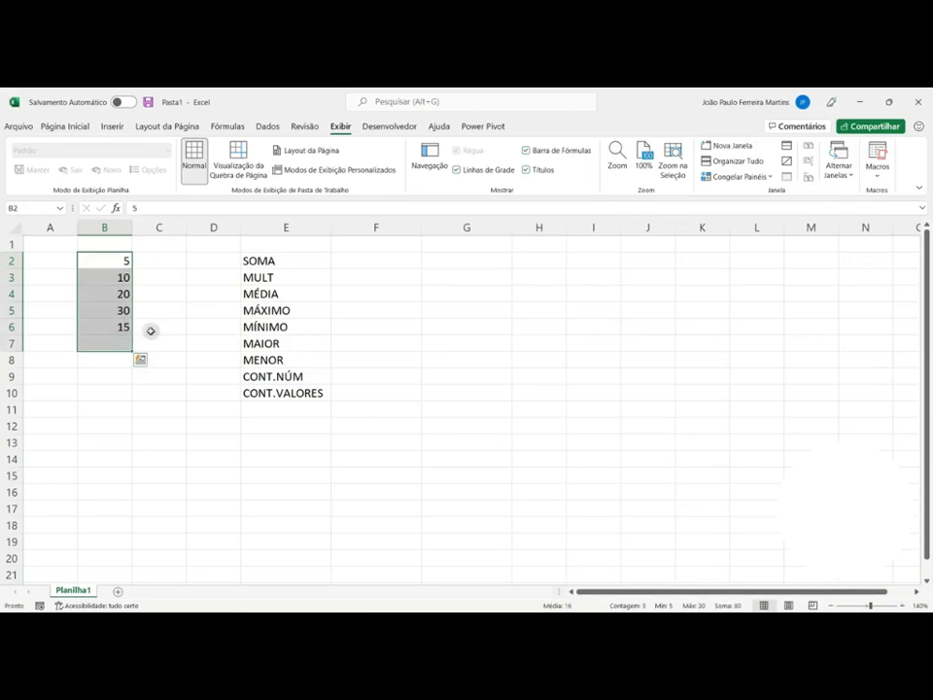
pyautogui.click(115, 311)
pyautogui.click(99, 259)
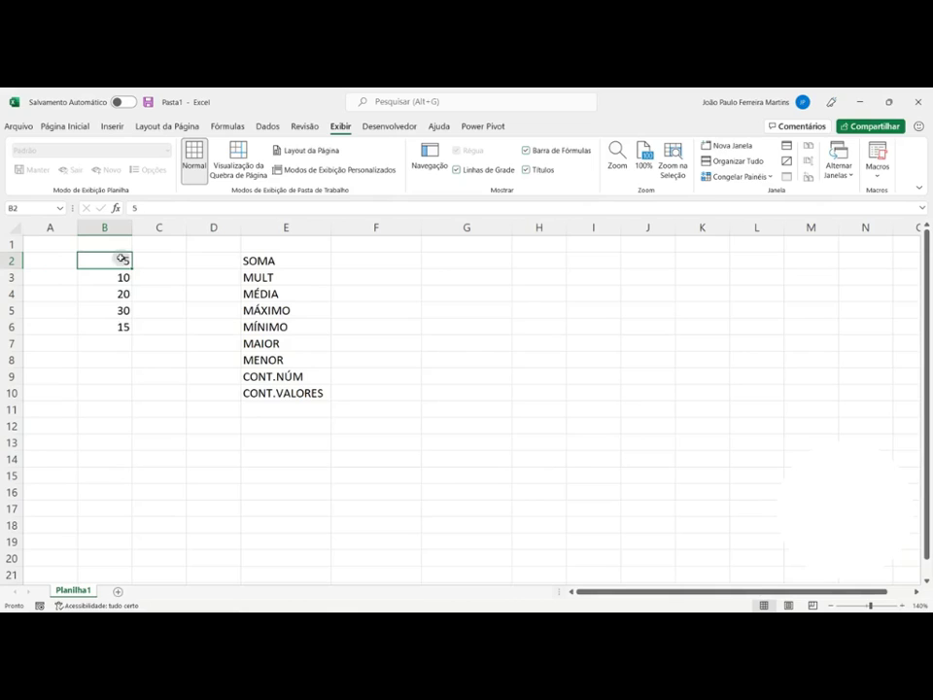
pyautogui.moveTo(122, 257); pyautogui.dragTo(107, 477)
pyautogui.click(111, 394)
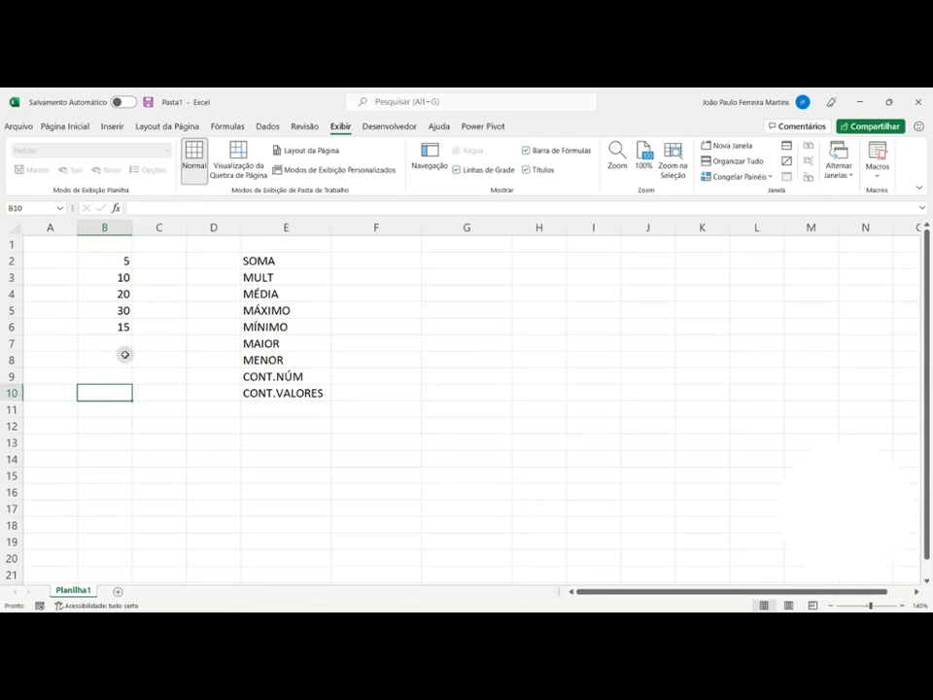
pyautogui.click(117, 264)
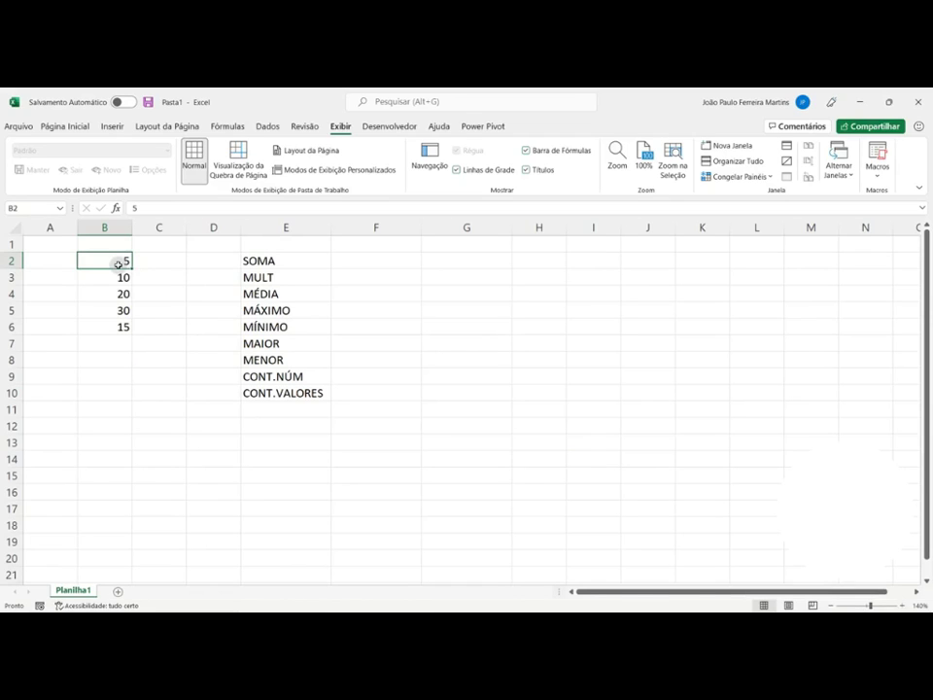
pyautogui.hotkey('ctrl', 'shift', 'Down')
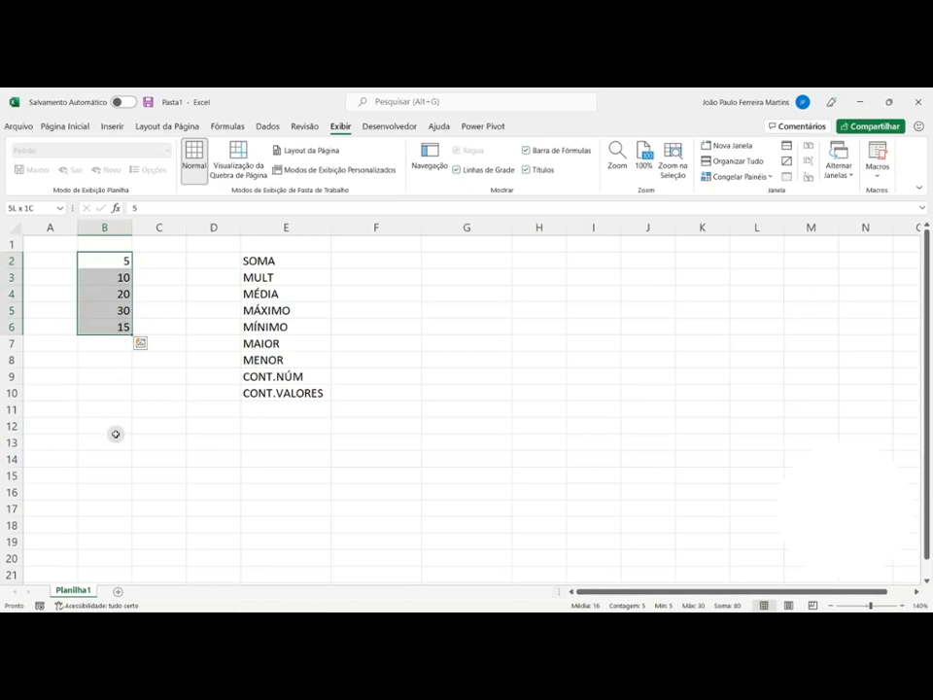
pyautogui.click(111, 260)
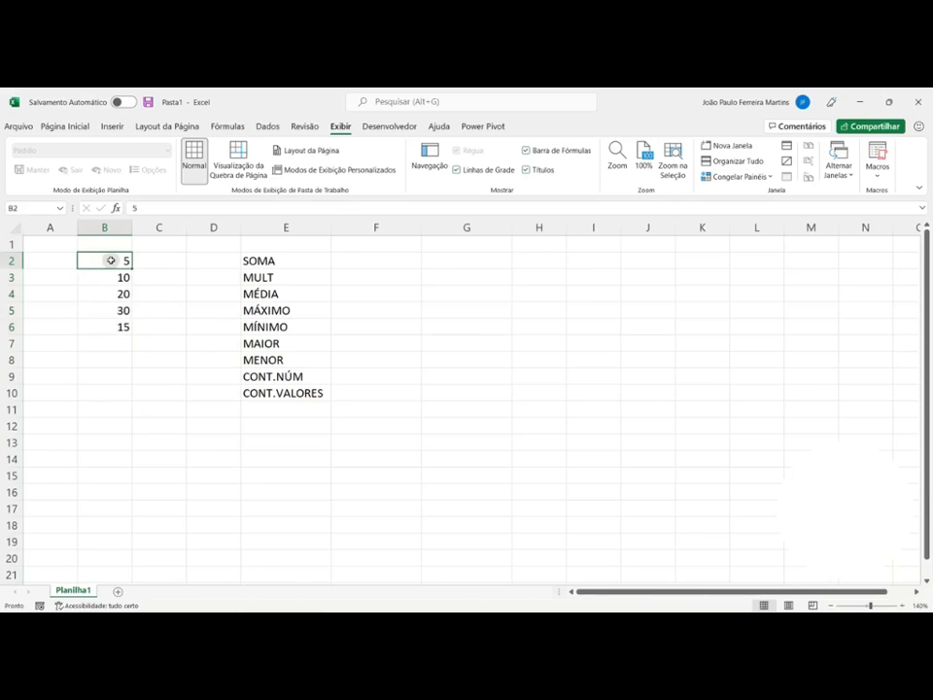
pyautogui.hotkey('ctrl', 'shift', 'Down')
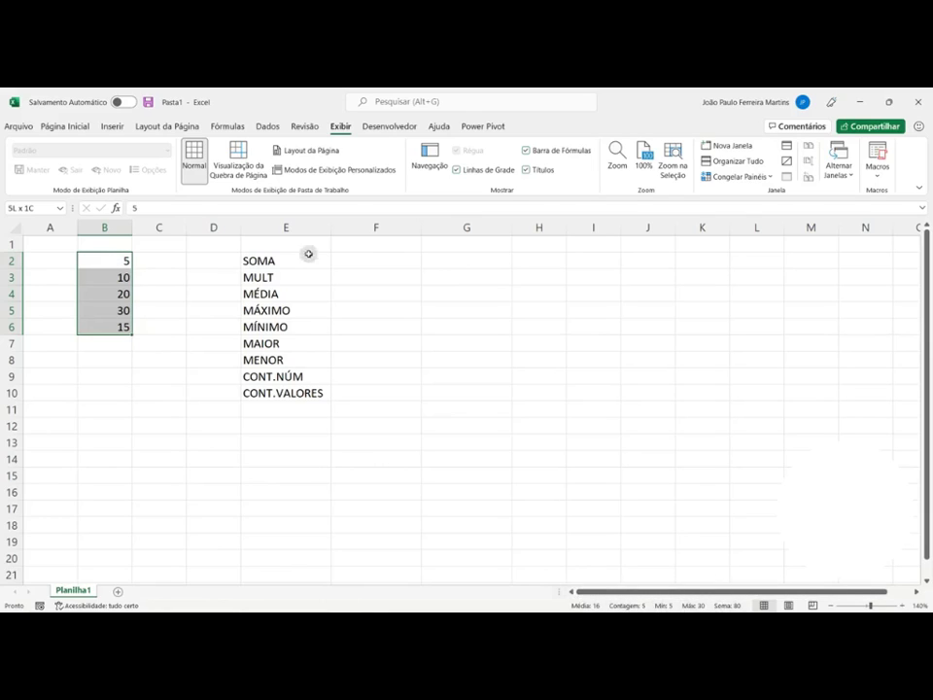
# Step: Enter the formula =B2+B3+B4+B5+B6 in F2, beside the SOMA label, and review it
pyautogui.click(264, 261)
pyautogui.click(378, 269)
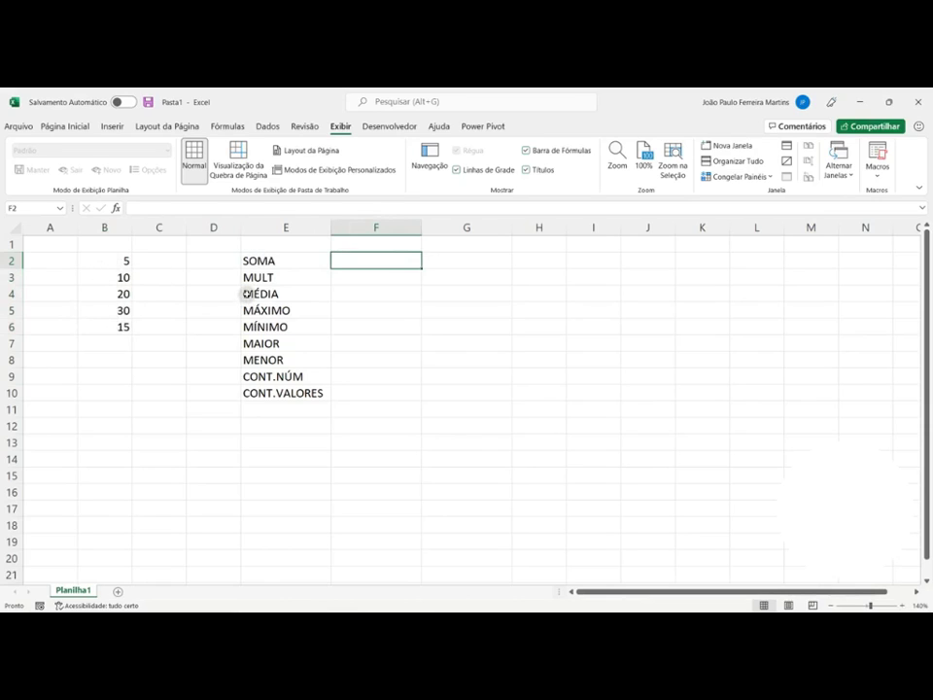
pyautogui.write('=')
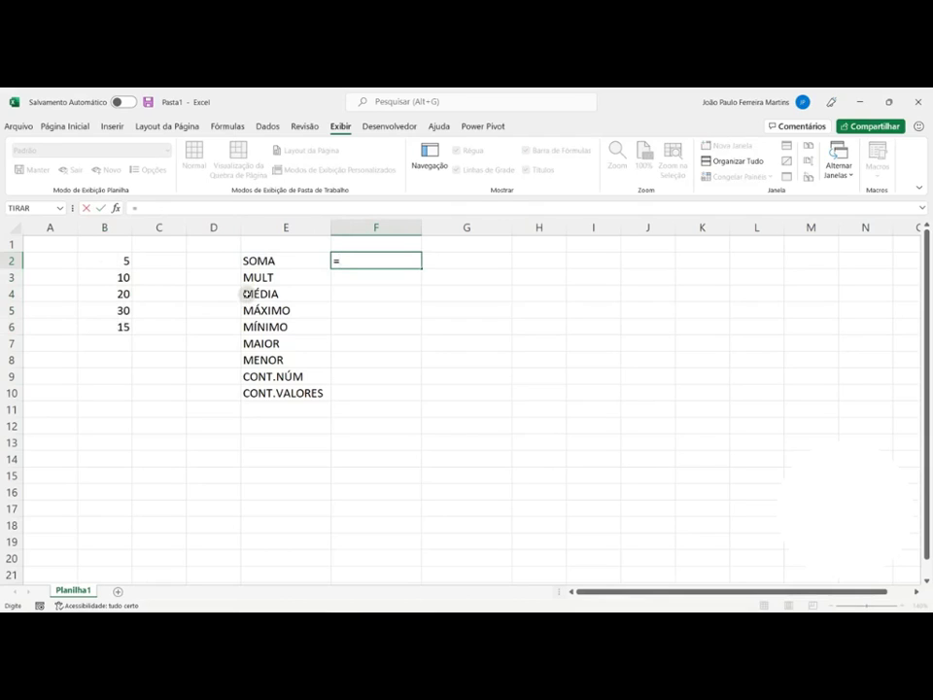
pyautogui.click(115, 261)
pyautogui.write('+')
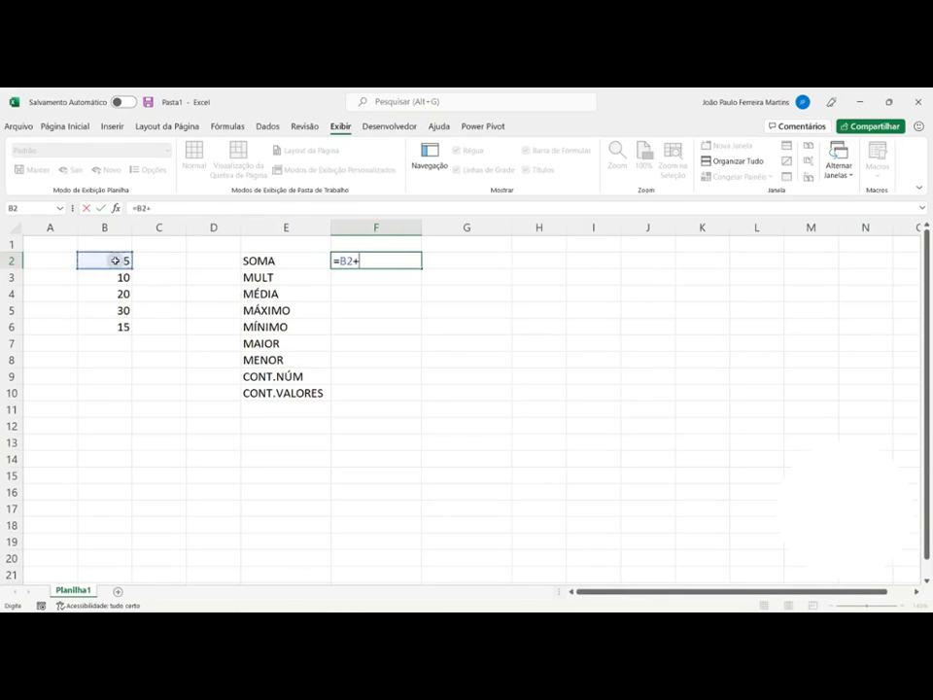
pyautogui.click(116, 275)
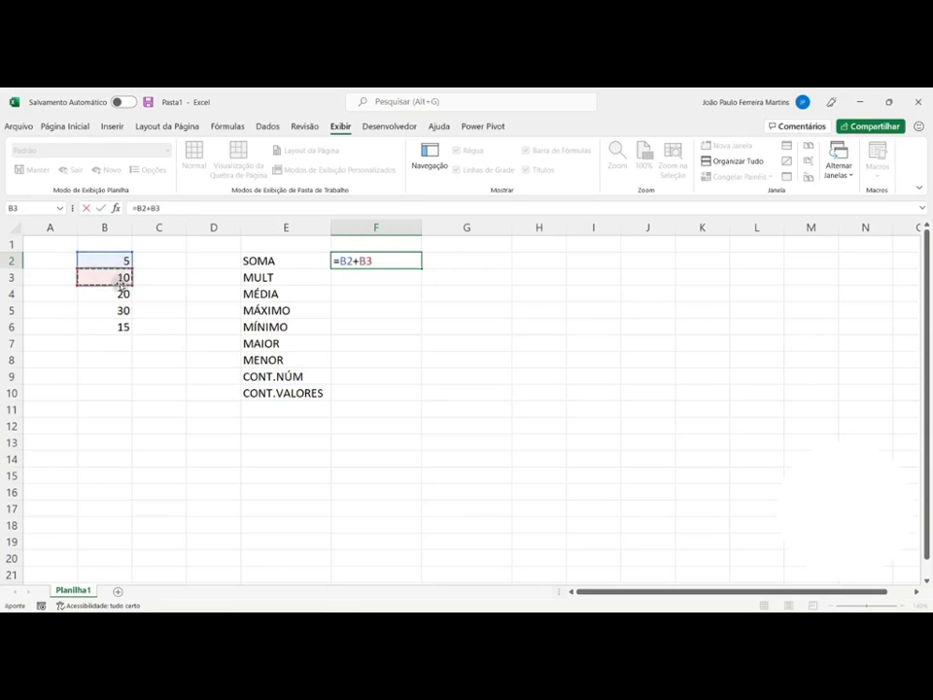
pyautogui.write('+')
pyautogui.click(123, 294)
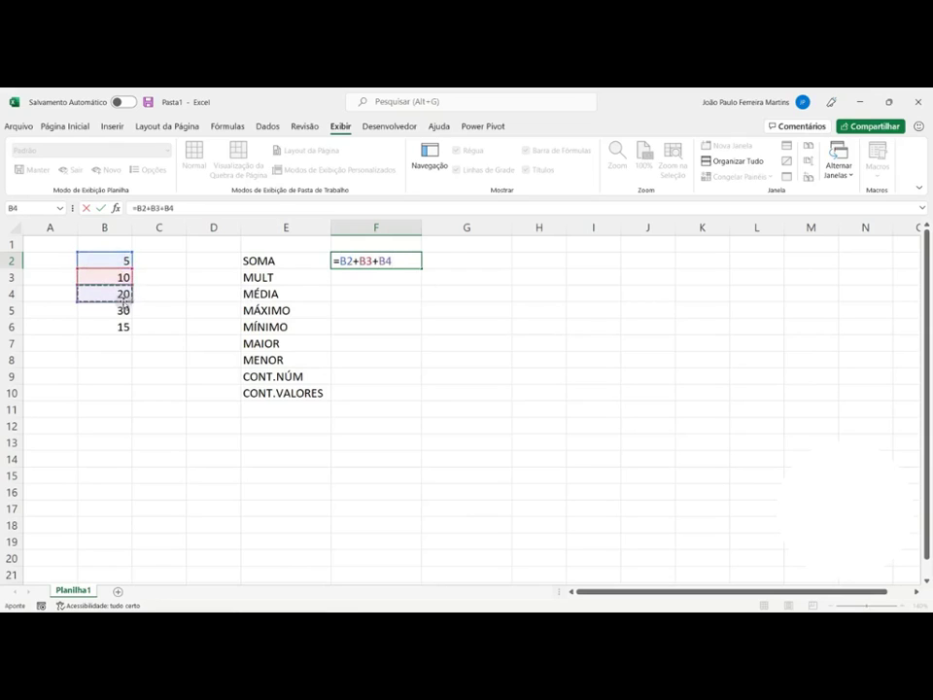
pyautogui.write('+')
pyautogui.click(97, 309)
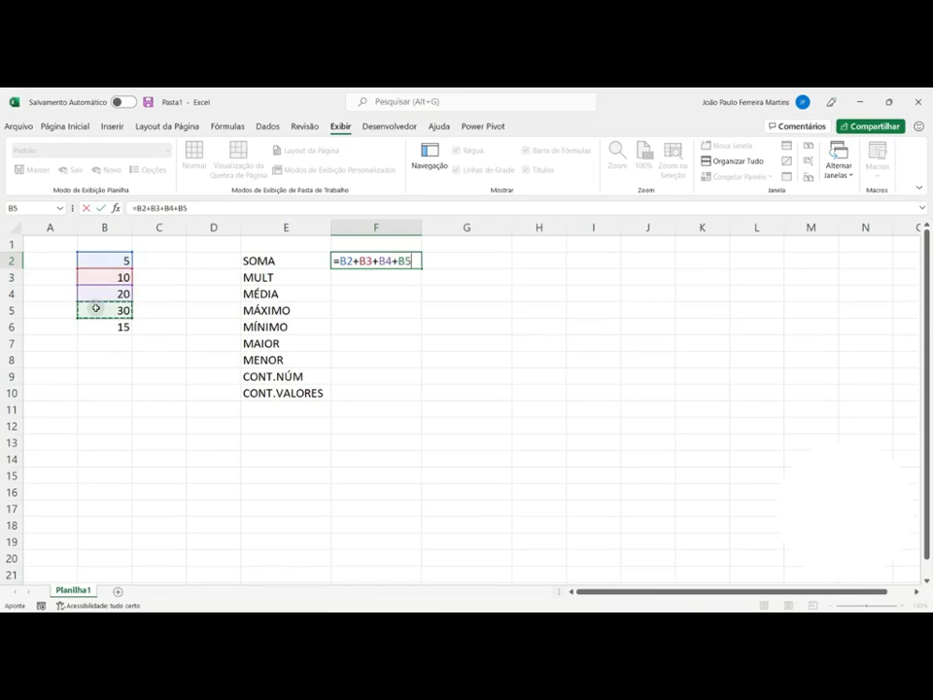
pyautogui.write('+')
pyautogui.click(120, 325)
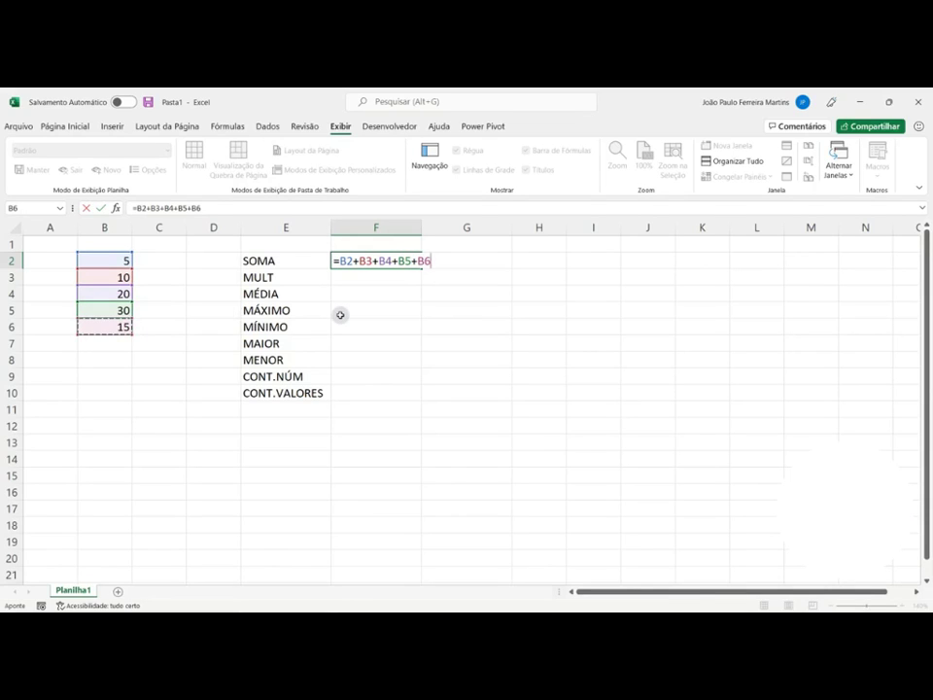
pyautogui.press('Return')
pyautogui.click(418, 257)
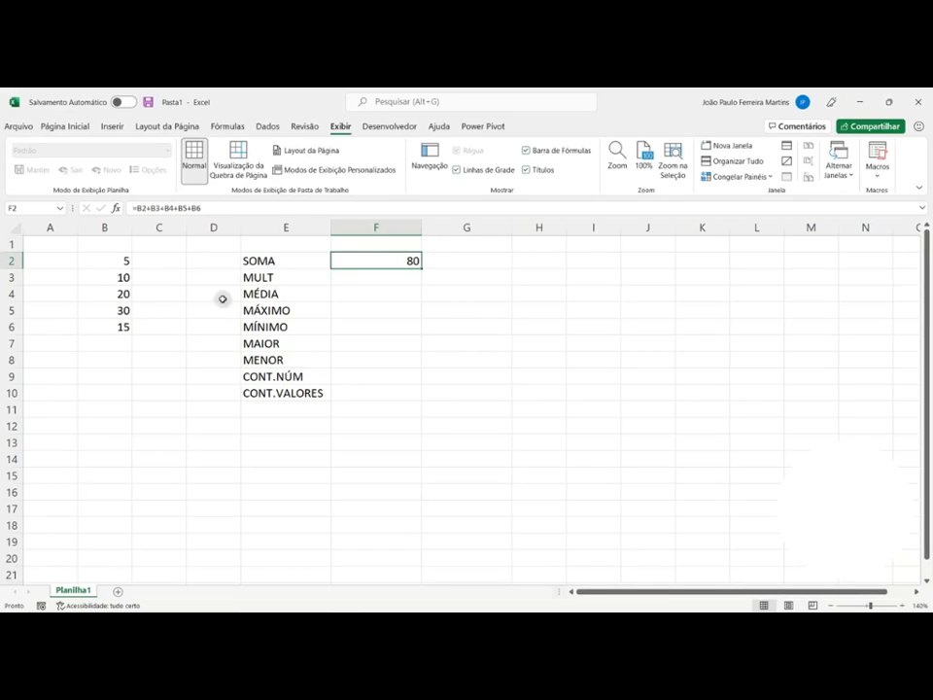
# Step: Apply a yellow fill to cell B3
pyautogui.click(114, 278)
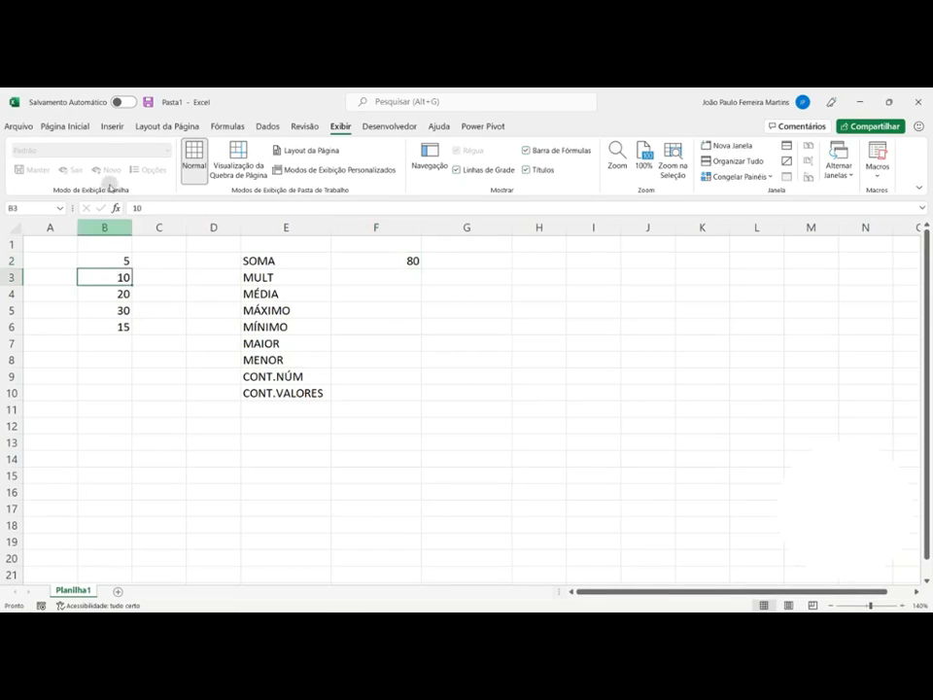
pyautogui.click(66, 126)
pyautogui.click(211, 169)
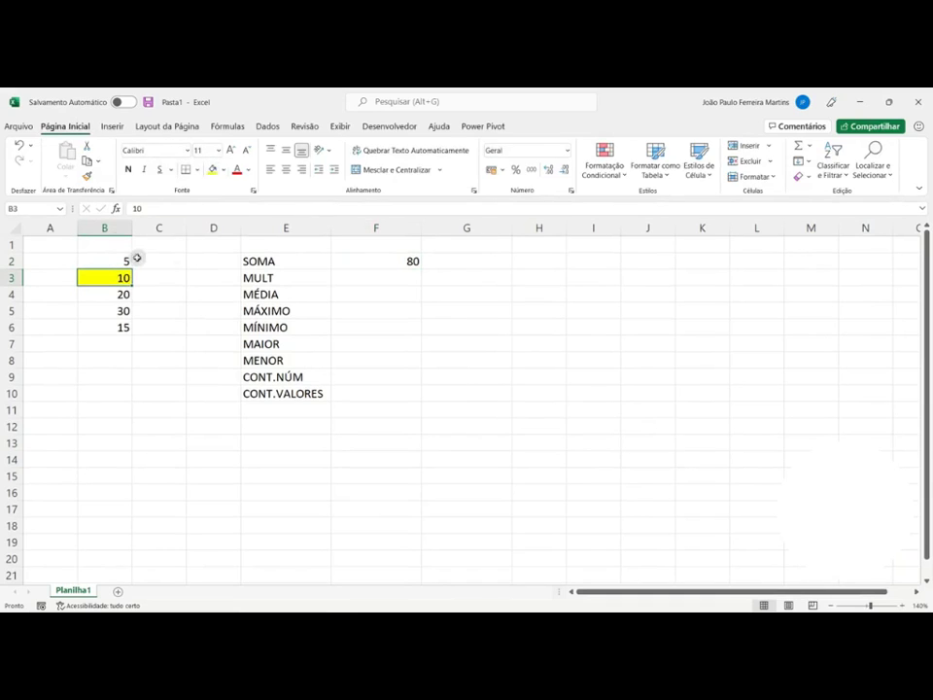
# Step: Set B3 to 20 and check the SOMA result in F2
pyautogui.write('20')
pyautogui.press('Return')
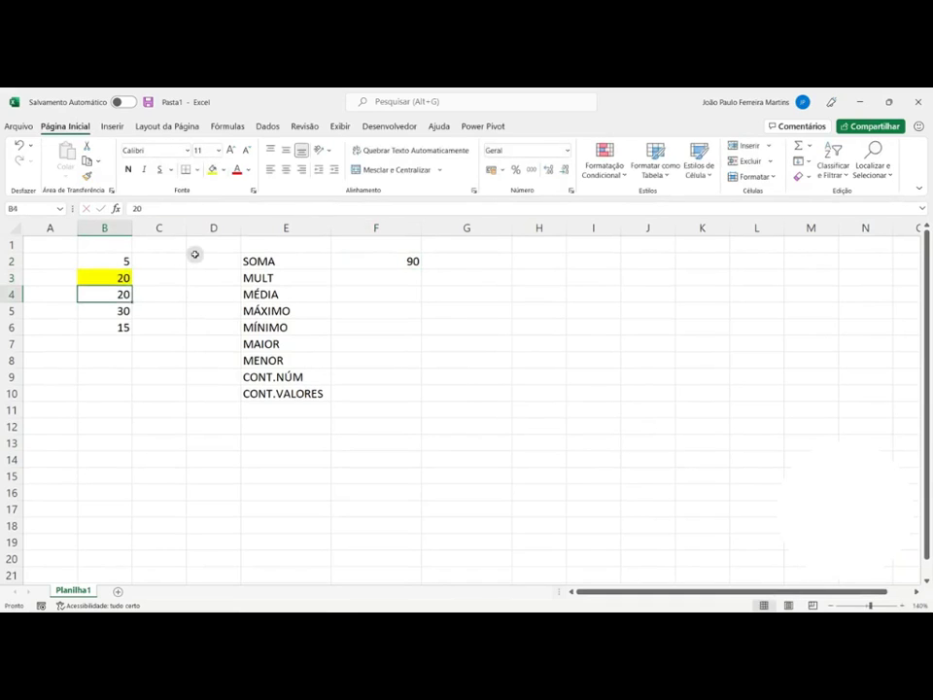
pyautogui.click(416, 264)
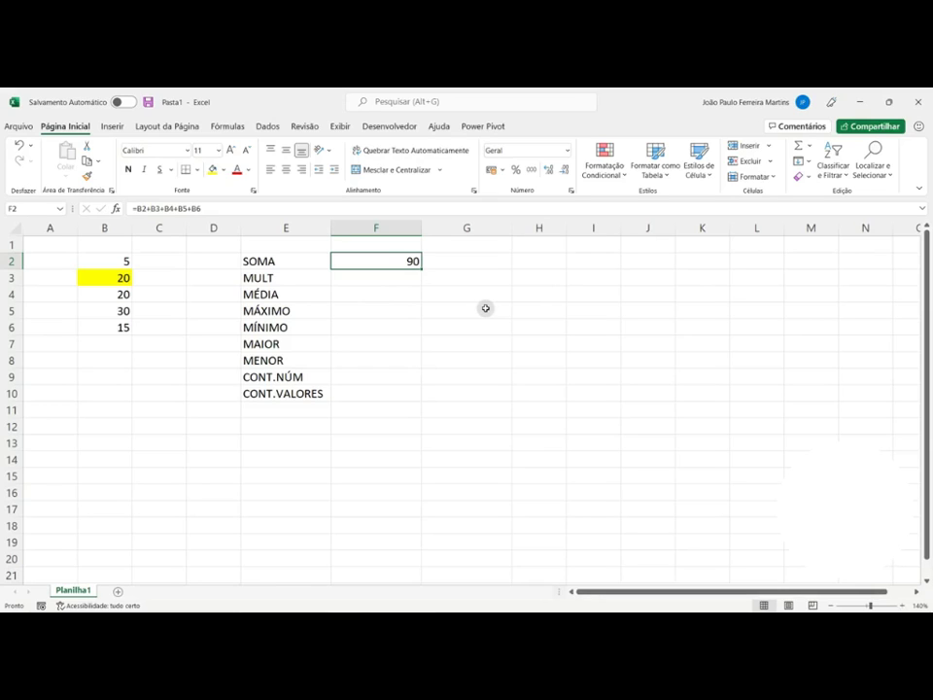
# Step: Set the workbook's calculation option to Manual
pyautogui.click(229, 126)
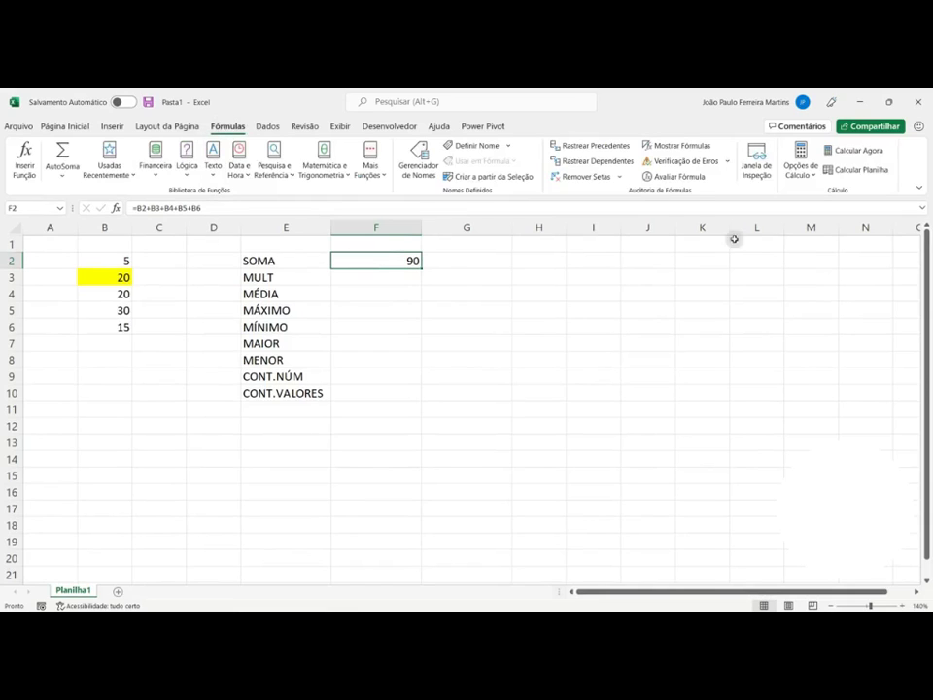
pyautogui.click(801, 166)
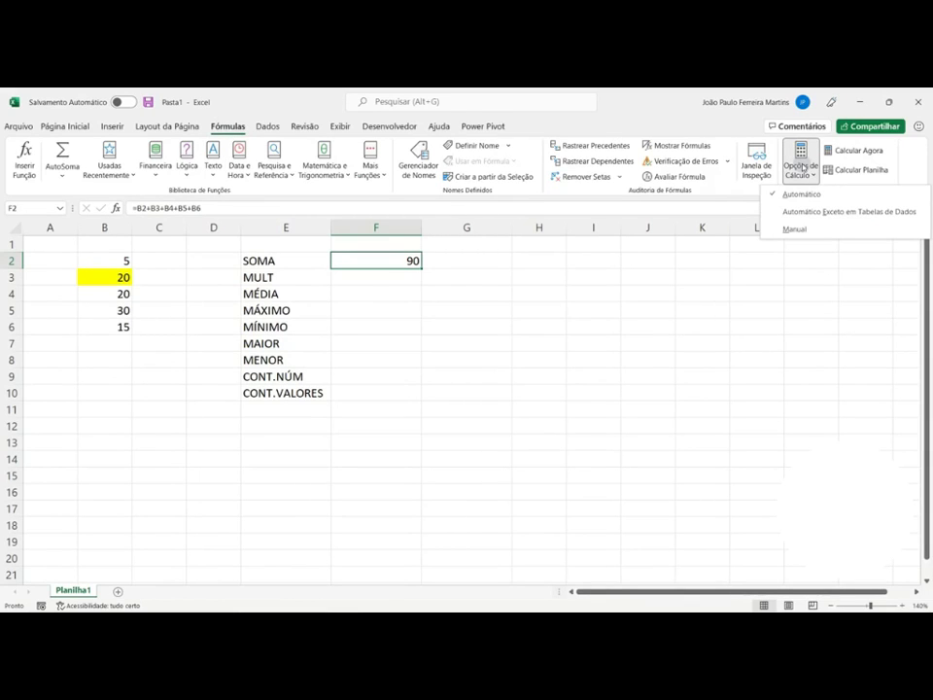
pyautogui.click(802, 229)
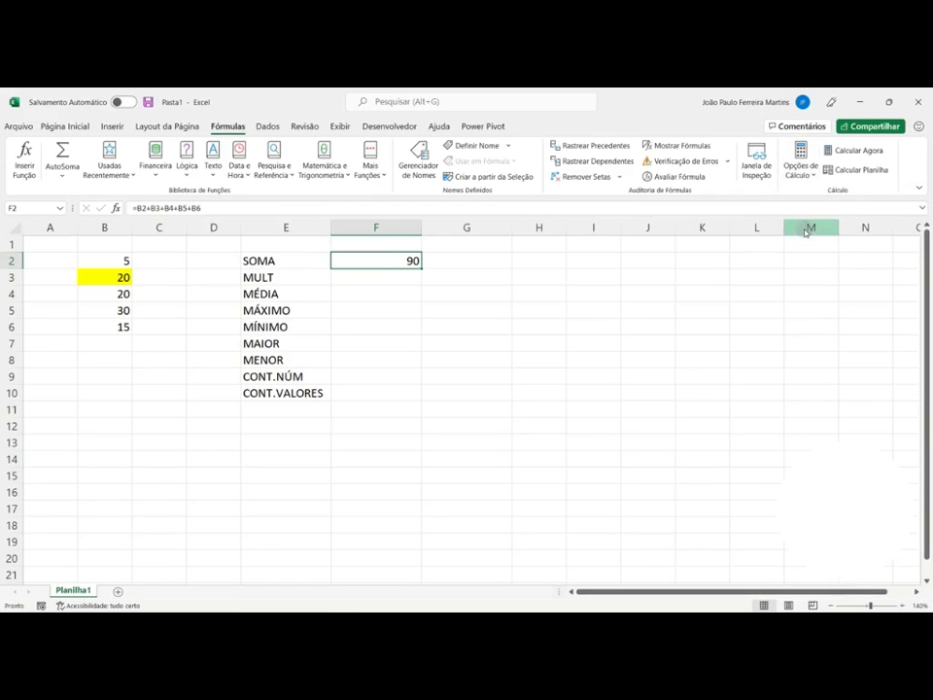
# Step: Set B3 to 10 and again to 5, checking the SOMA cell F2 after each change
pyautogui.click(123, 277)
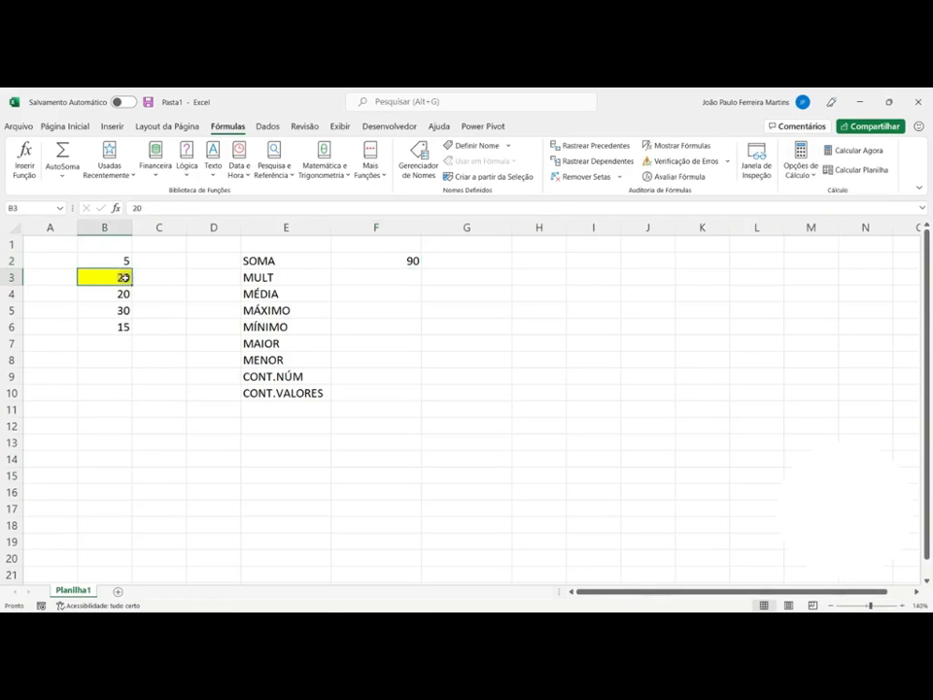
pyautogui.write('10')
pyautogui.press('Return')
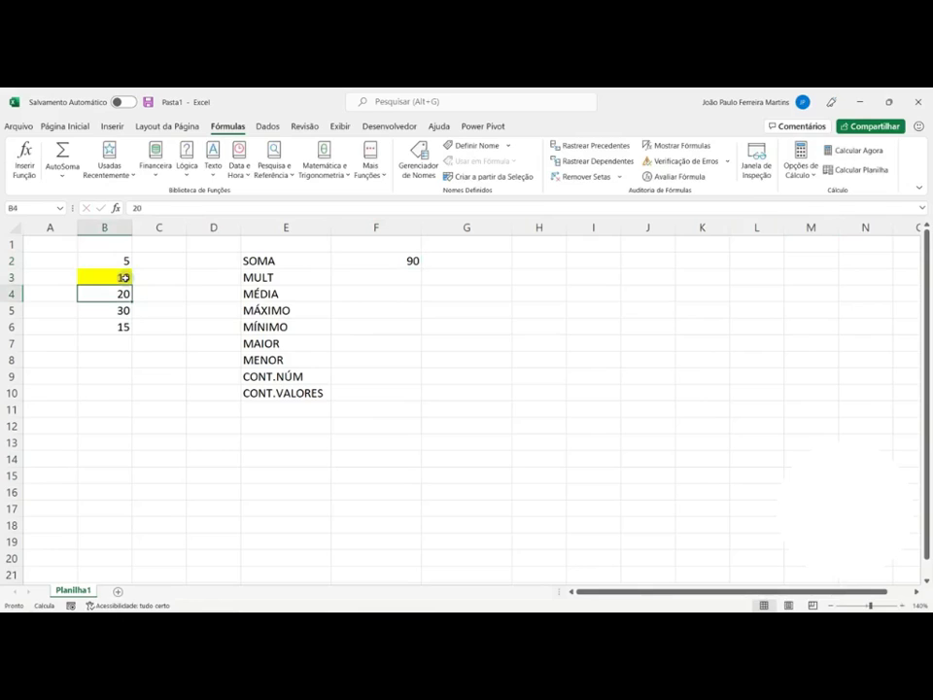
pyautogui.click(375, 267)
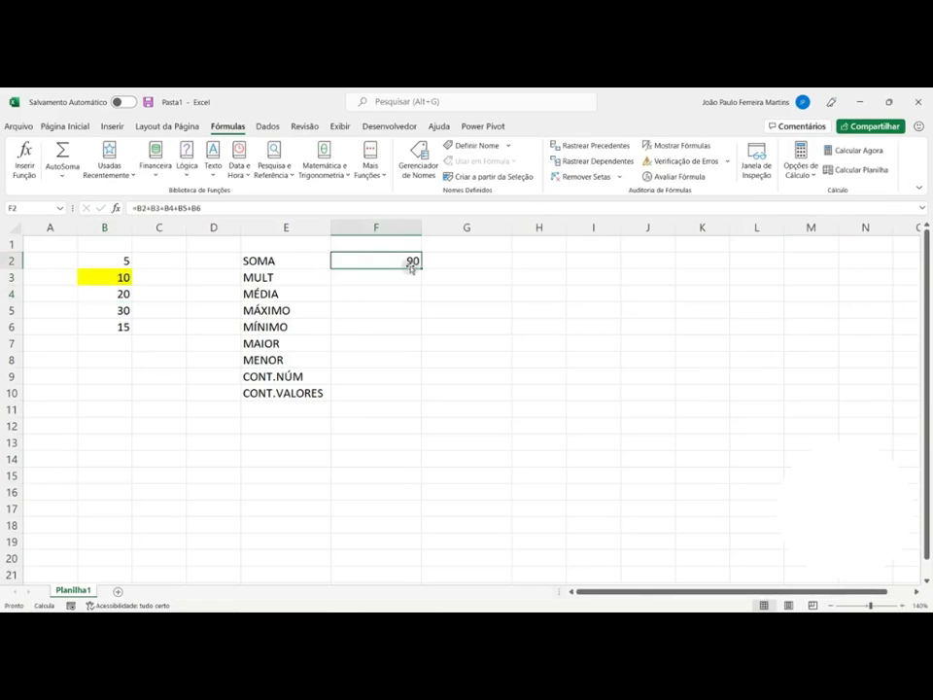
pyautogui.click(111, 275)
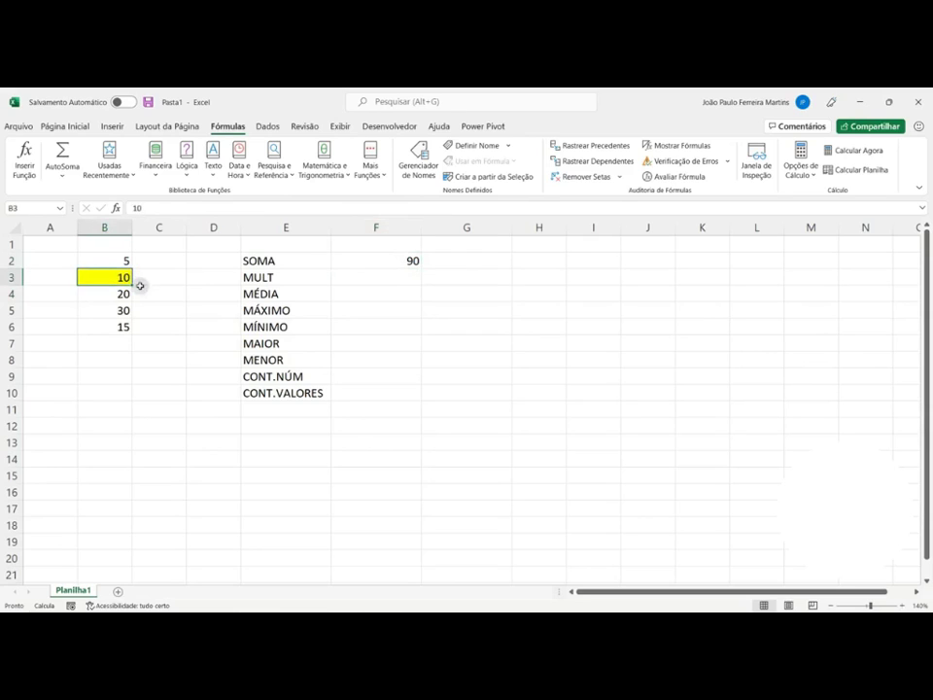
pyautogui.write('5')
pyautogui.press('Return')
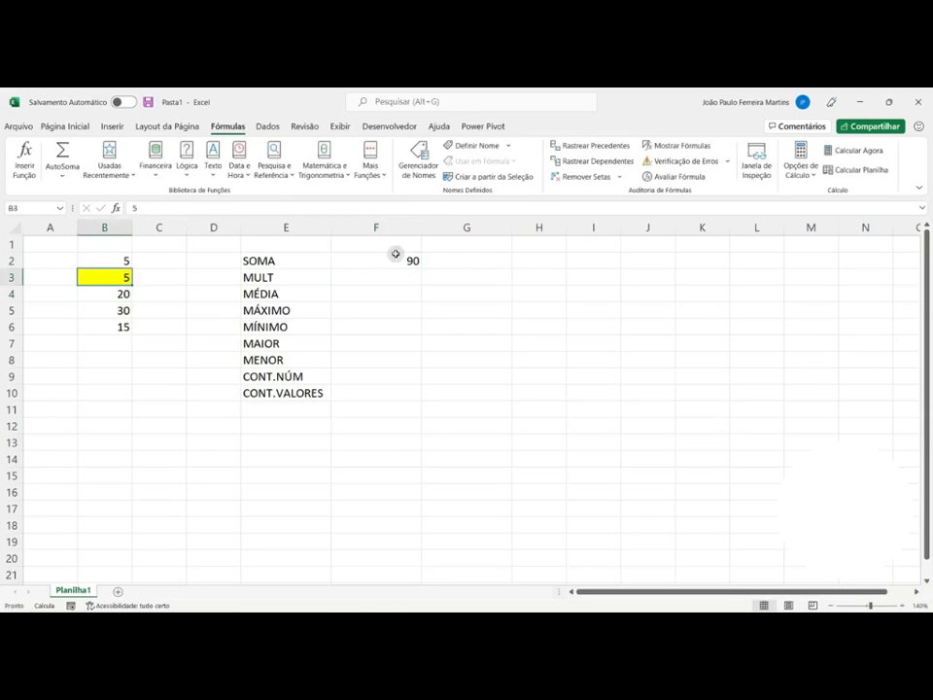
pyautogui.click(399, 260)
# Step: Set B3 to 30 and check the SOMA cell F2
pyautogui.click(124, 278)
pyautogui.write('30')
pyautogui.press('Return')
pyautogui.click(406, 258)
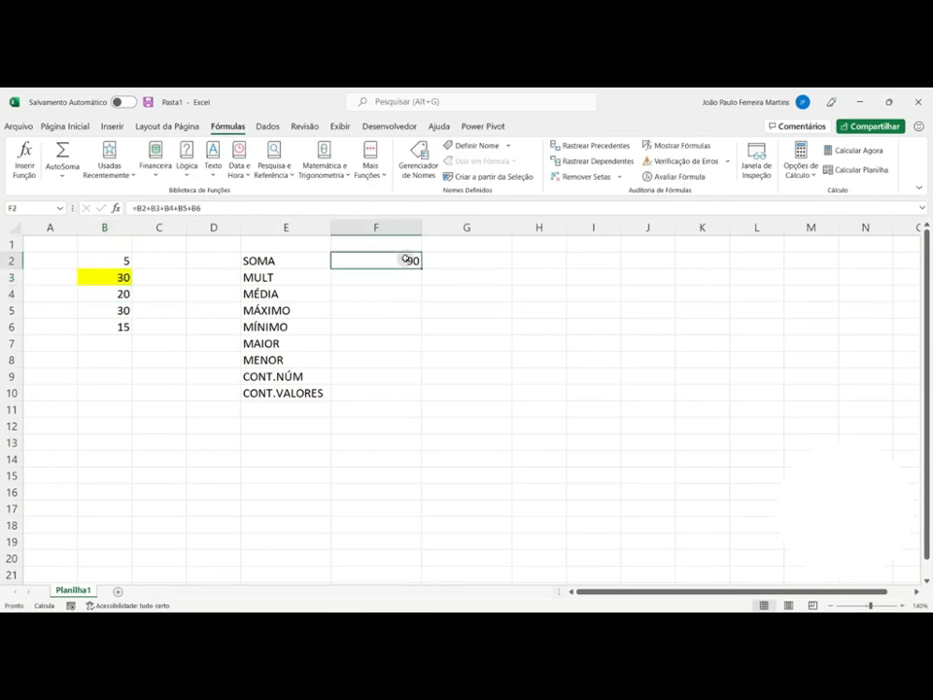
# Step: Go through the numbers in B2 to B6 one by one
pyautogui.click(114, 261)
pyautogui.click(118, 273)
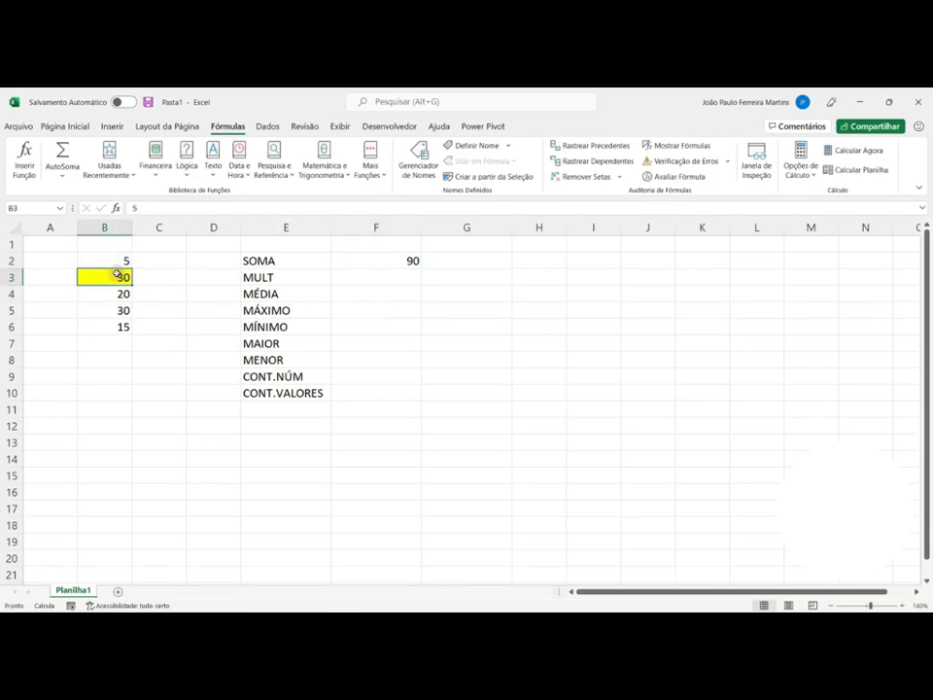
pyautogui.click(119, 293)
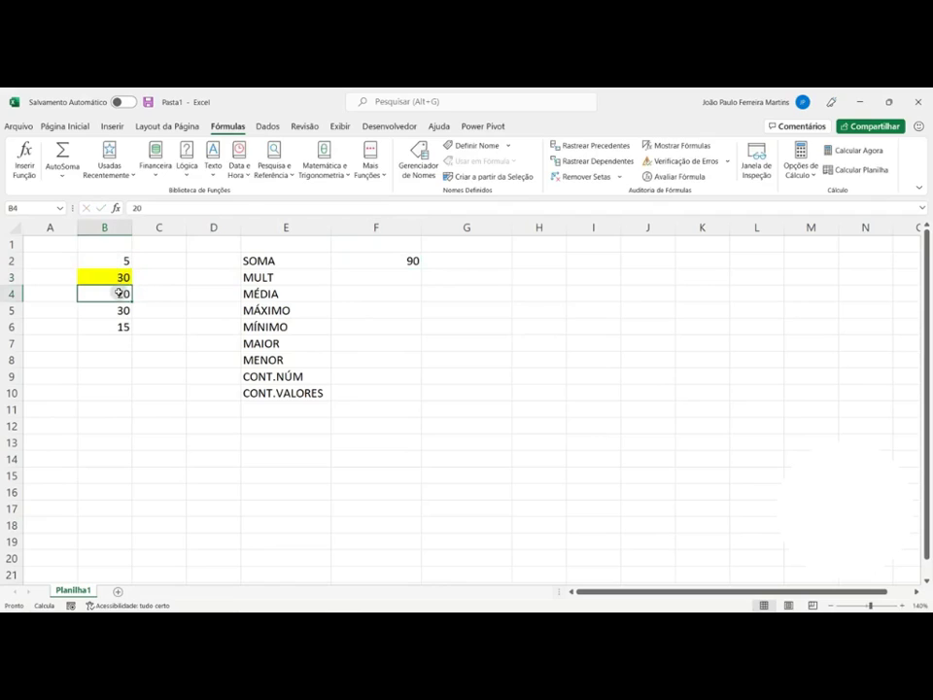
pyautogui.click(120, 310)
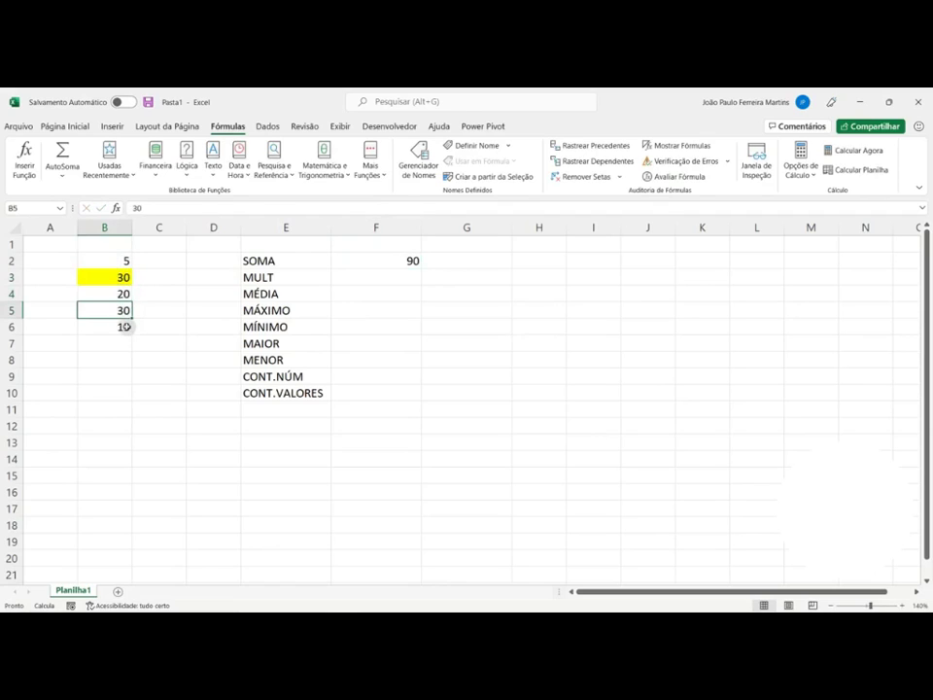
pyautogui.click(117, 327)
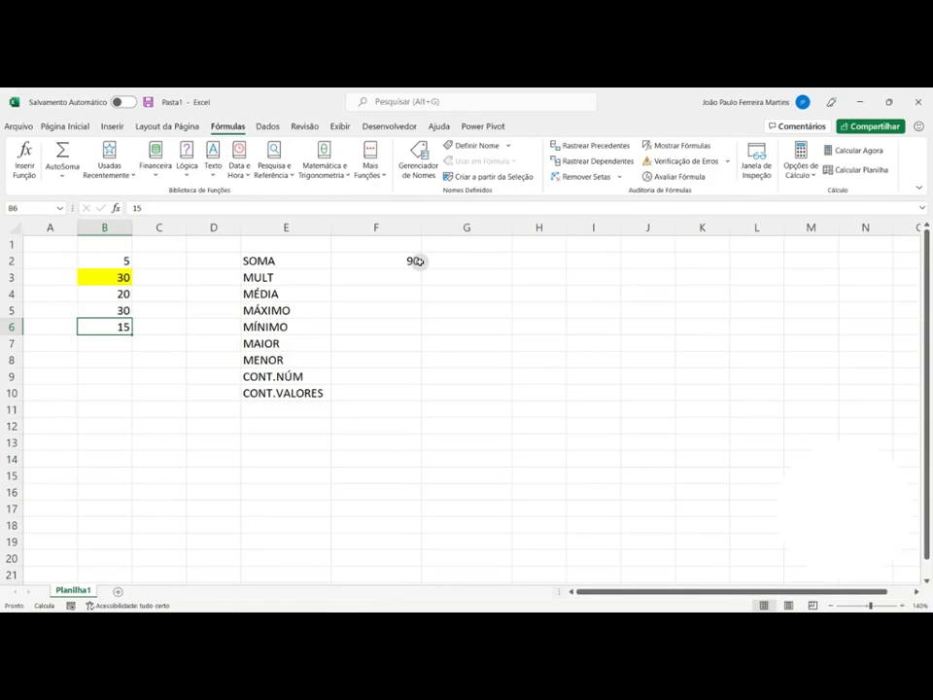
# Step: Review the calculation options and keep Manual selected
pyautogui.click(795, 179)
pyautogui.click(826, 235)
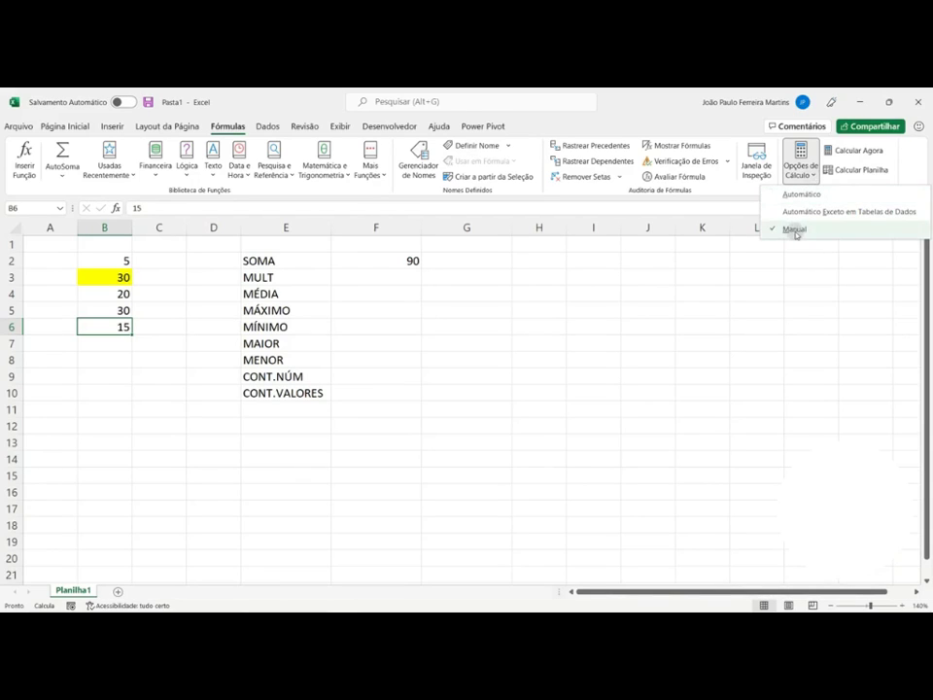
pyautogui.click(791, 231)
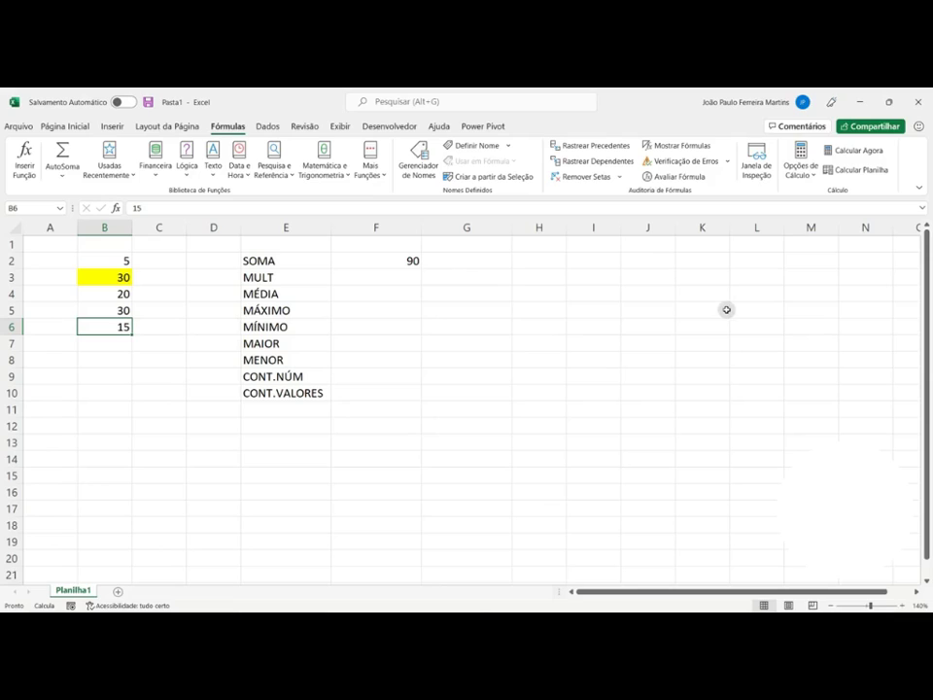
# Step: Compare the SOMA cell F2 with each number in B2 to B6, and recalculate the workbook manually
pyautogui.click(398, 261)
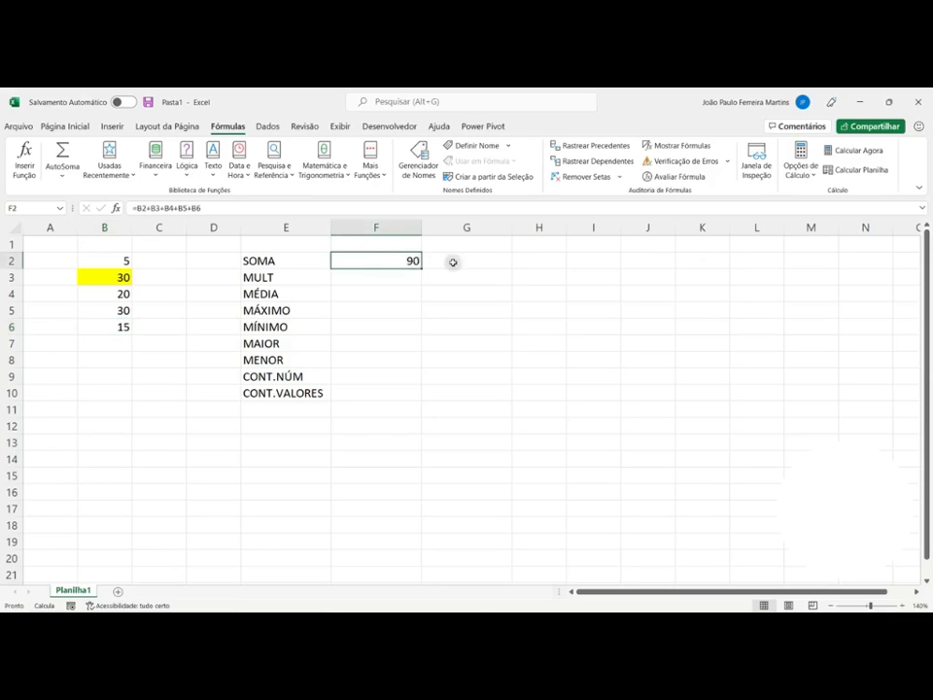
pyautogui.click(115, 259)
pyautogui.click(120, 278)
pyautogui.click(121, 294)
pyautogui.click(120, 310)
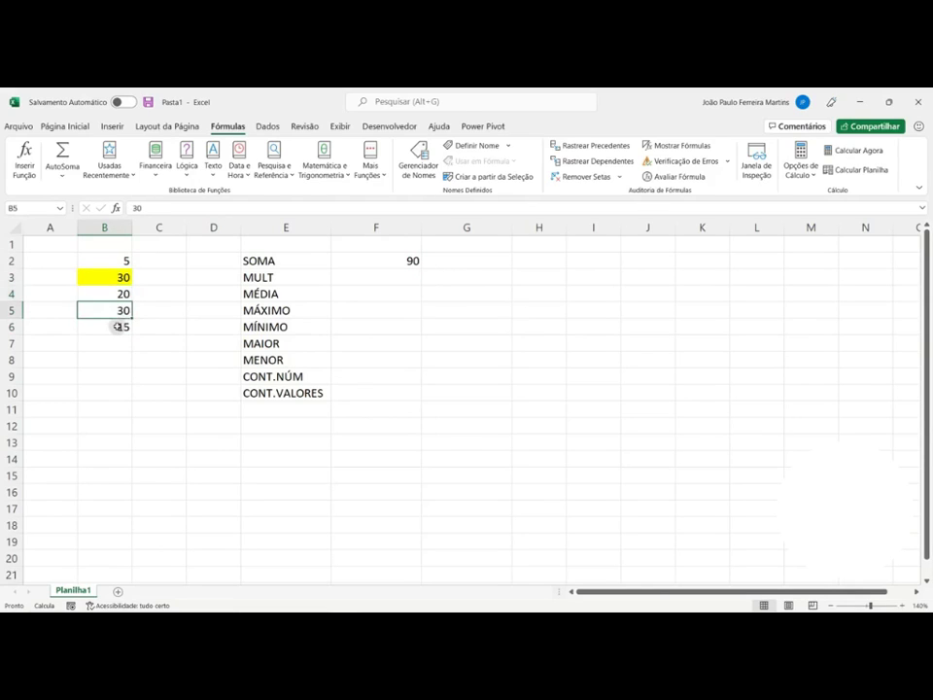
pyautogui.click(119, 327)
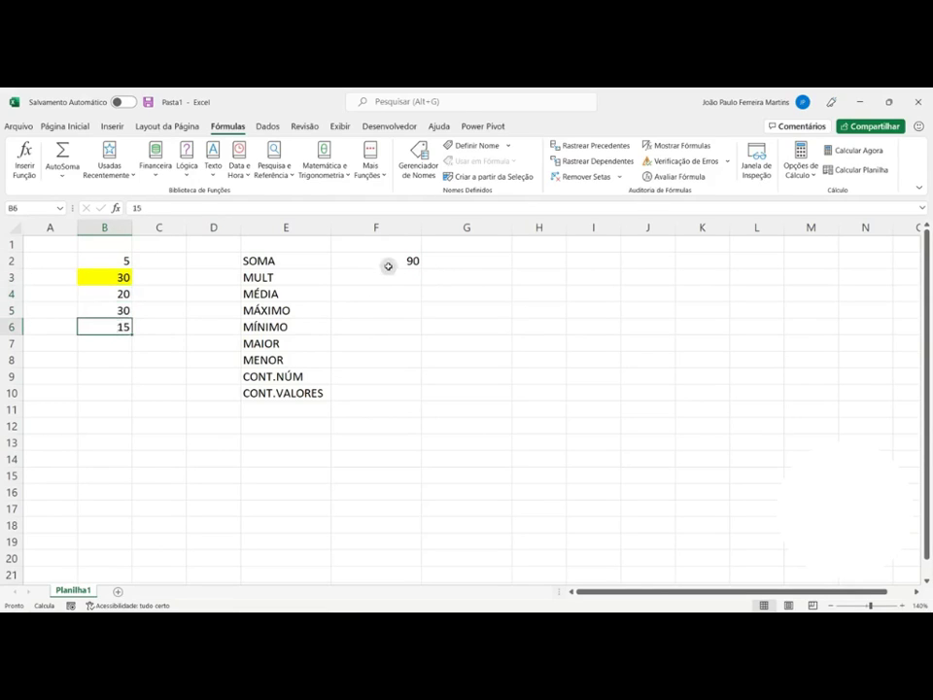
pyautogui.click(403, 261)
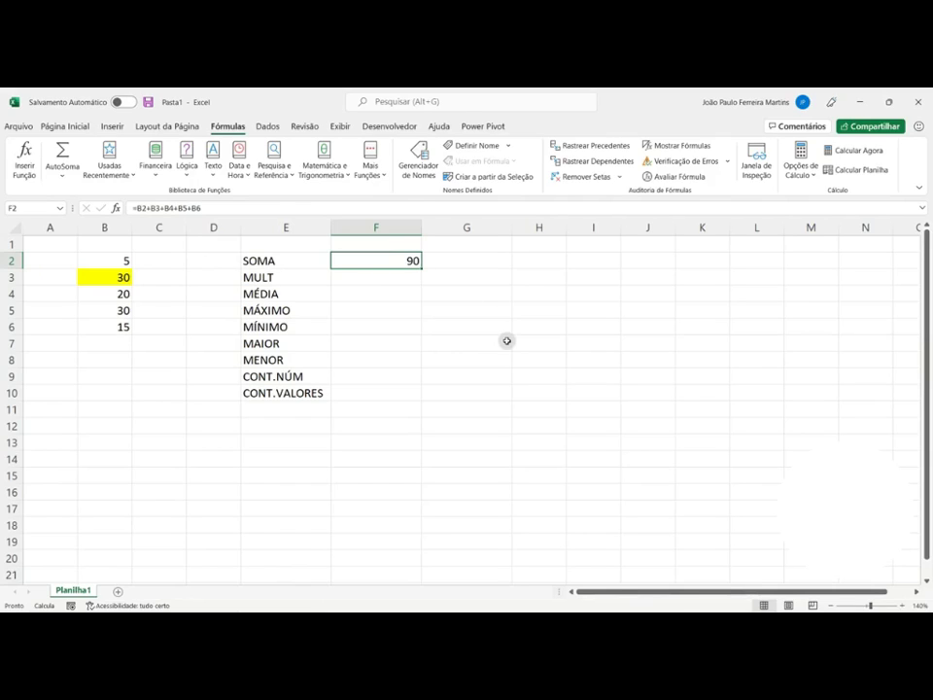
pyautogui.press('F9')
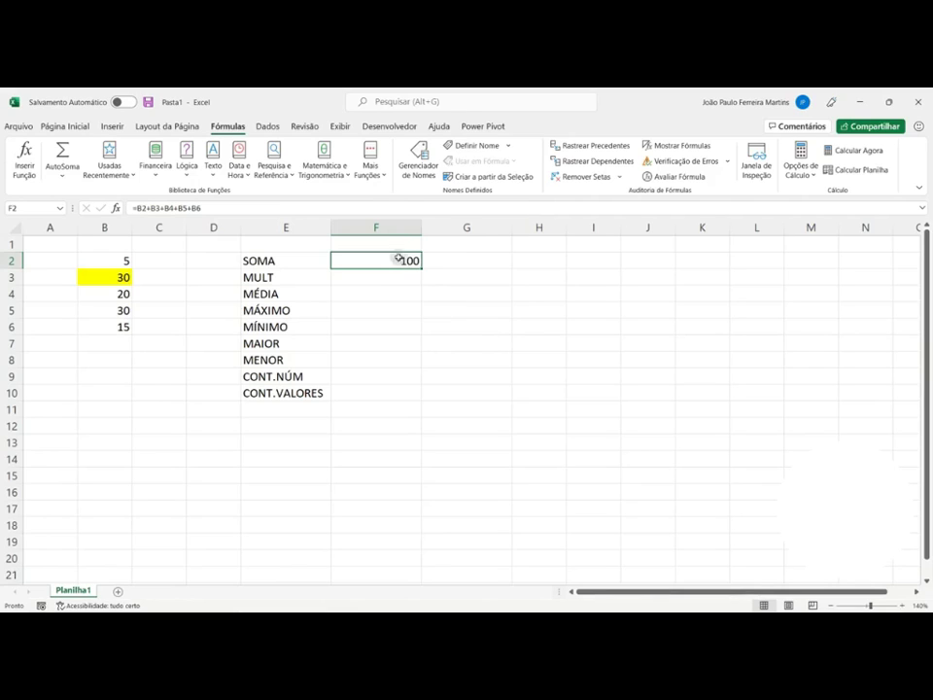
# Step: Apply a light orange fill to cell B2
pyautogui.click(110, 259)
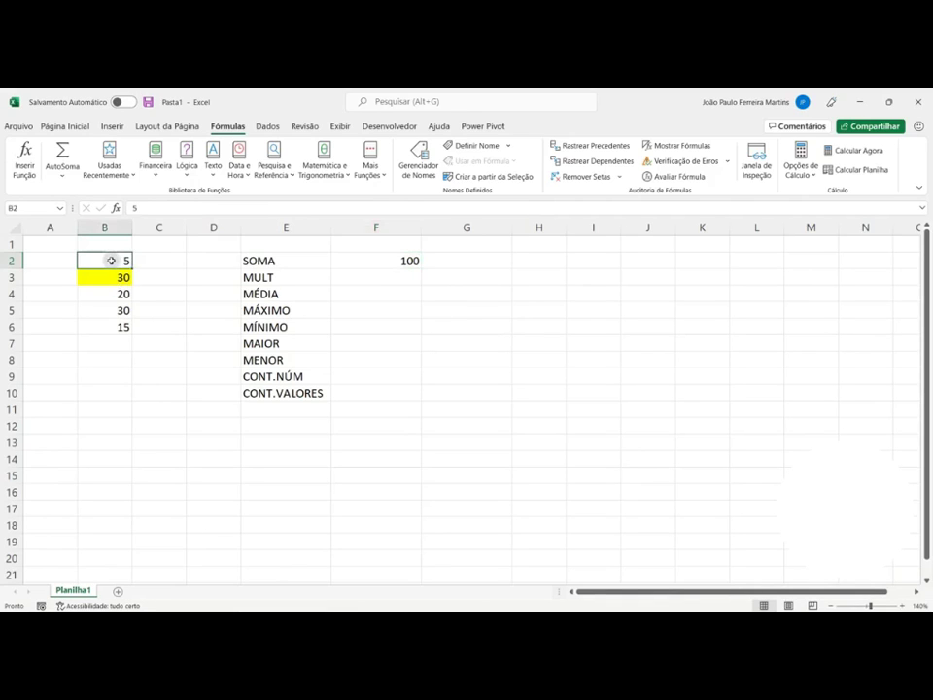
pyautogui.click(70, 127)
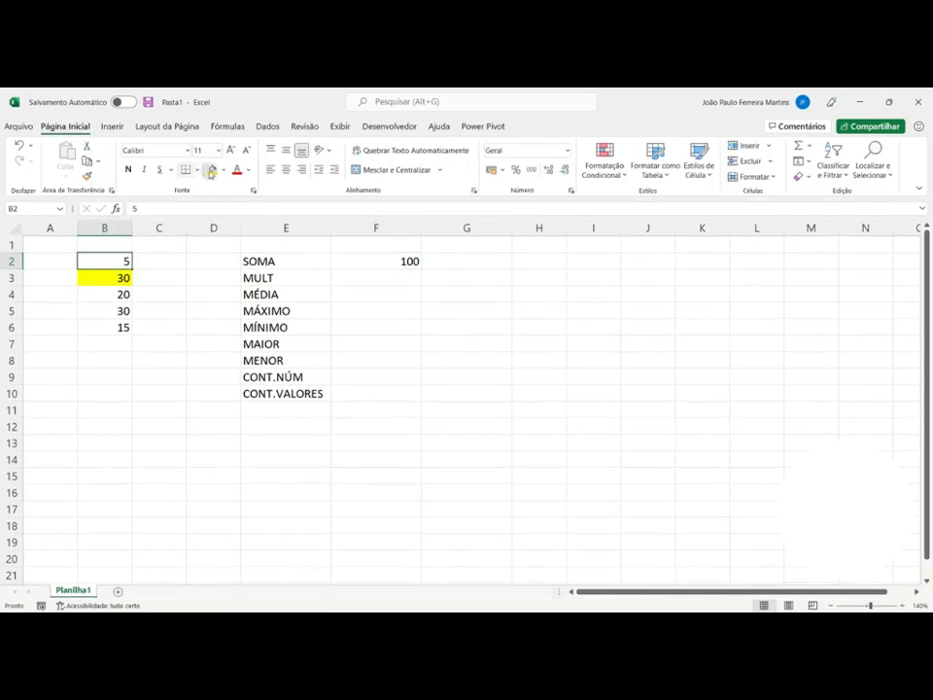
pyautogui.click(223, 169)
pyautogui.click(263, 224)
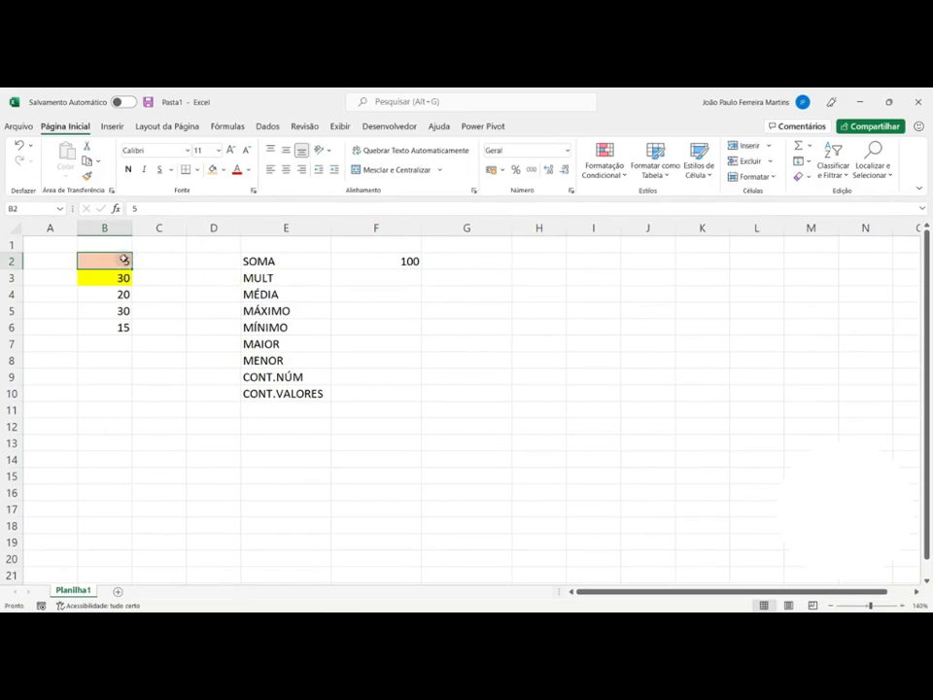
# Step: Set B2 to 15 and recalculate the SOMA result in F2
pyautogui.write('15')
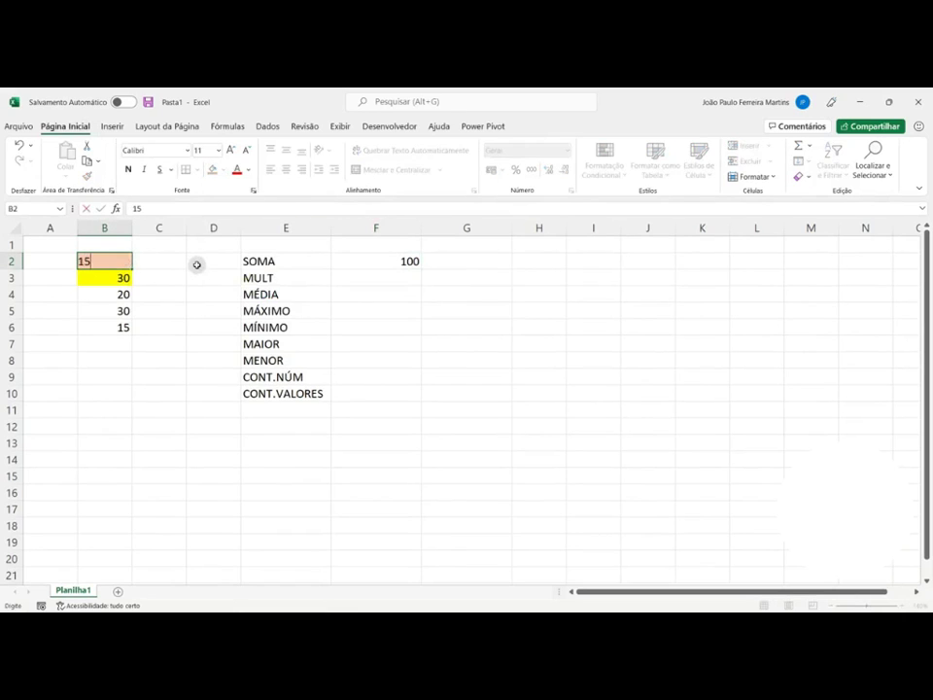
pyautogui.press('Return')
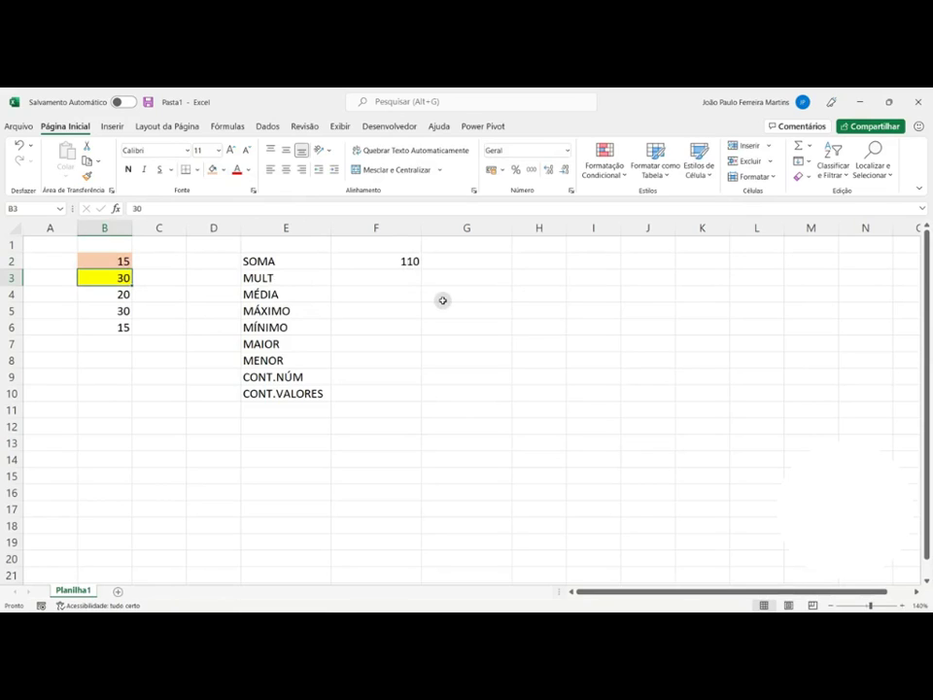
pyautogui.click(412, 262)
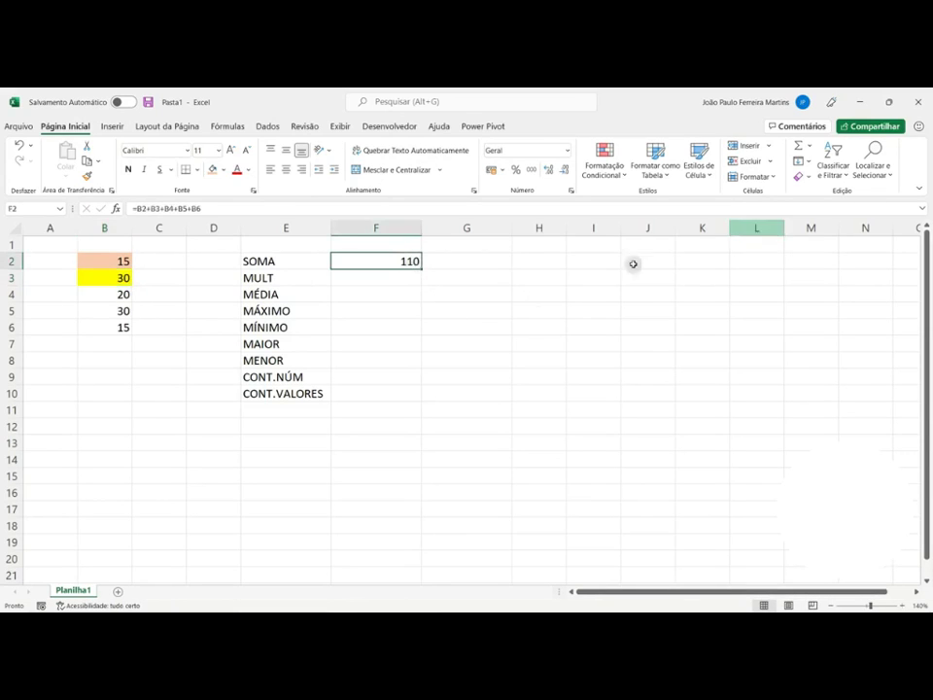
# Step: Remove the fill colour from cells B2 to B4 with Sem Preenchimento
pyautogui.moveTo(119, 262); pyautogui.dragTo(123, 294)
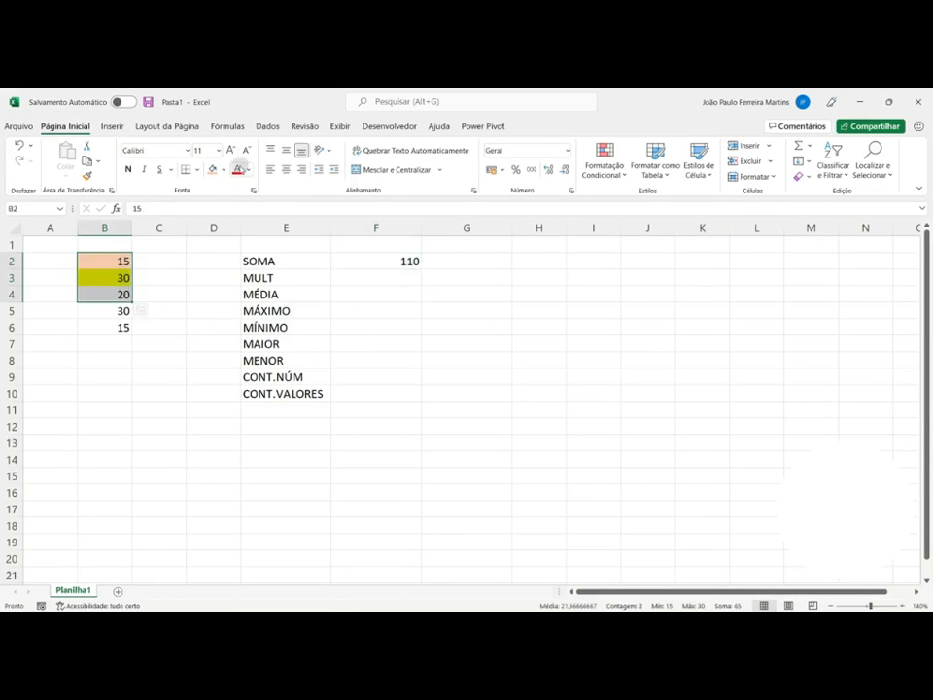
pyautogui.click(214, 170)
pyautogui.click(223, 170)
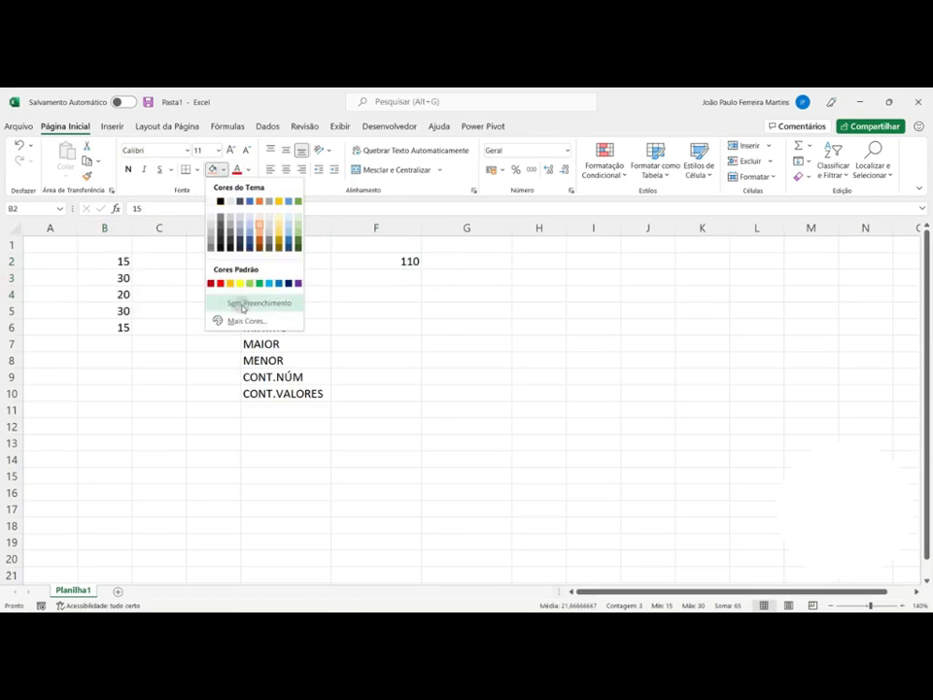
pyautogui.click(245, 302)
pyautogui.click(109, 261)
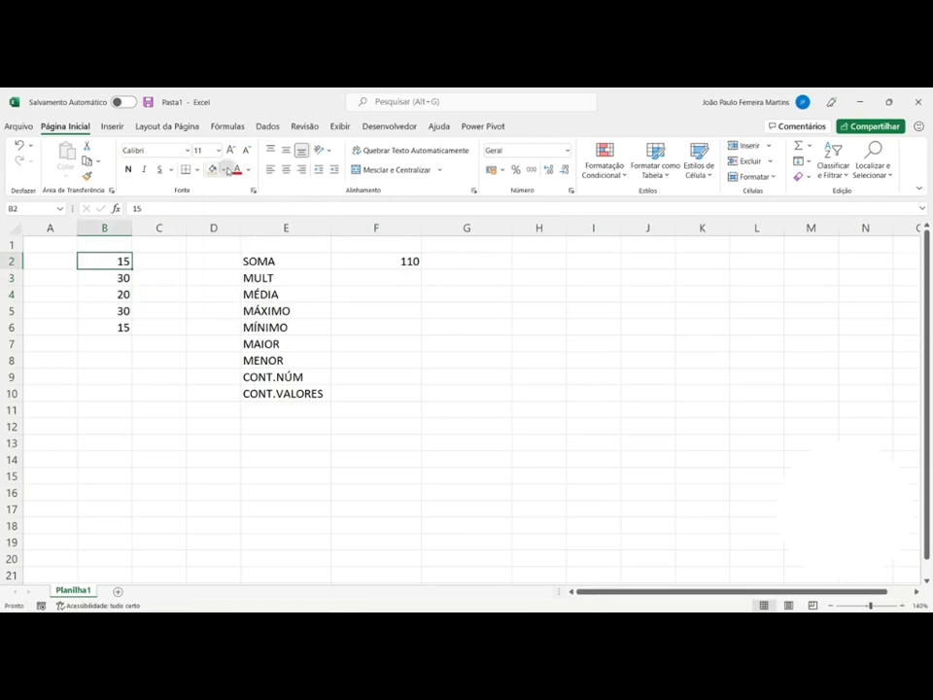
# Step: Set the calculation option to Automático, verify it, and select F3 beside the MULT label
pyautogui.click(229, 127)
pyautogui.click(800, 163)
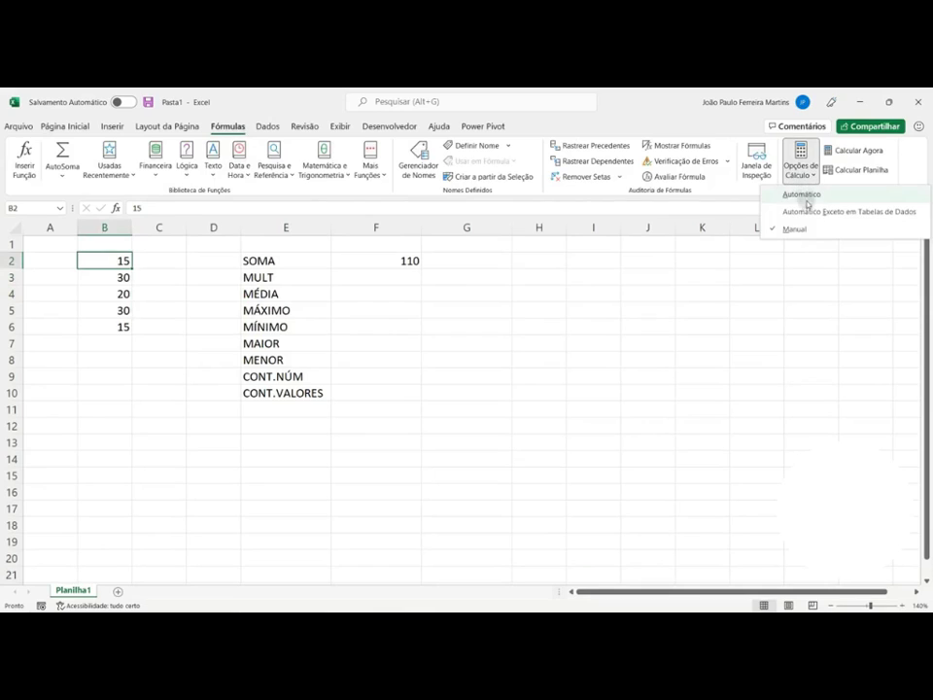
pyautogui.click(806, 201)
pyautogui.click(365, 377)
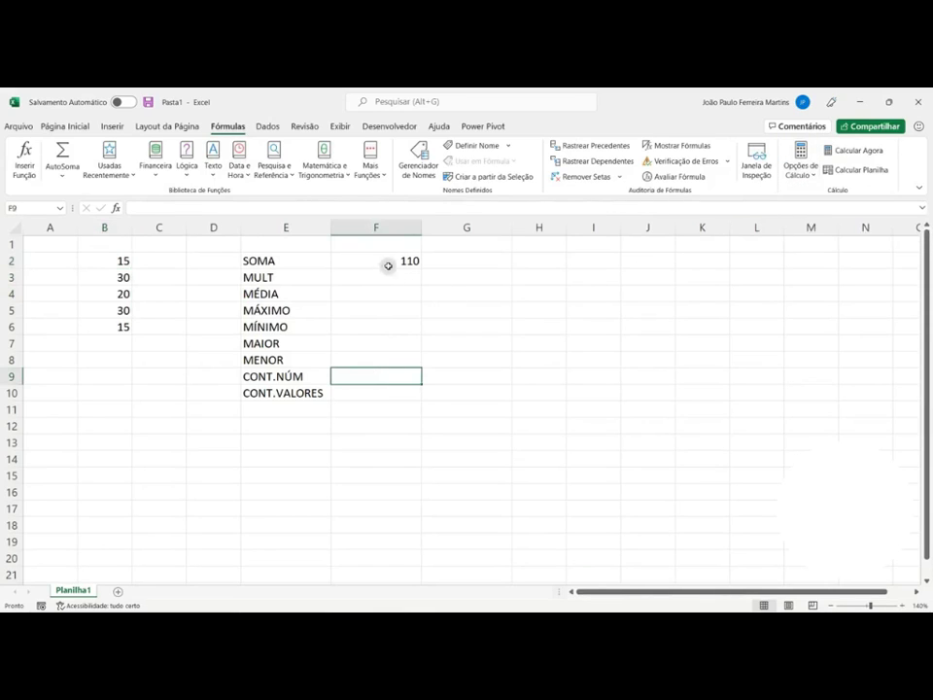
pyautogui.click(800, 164)
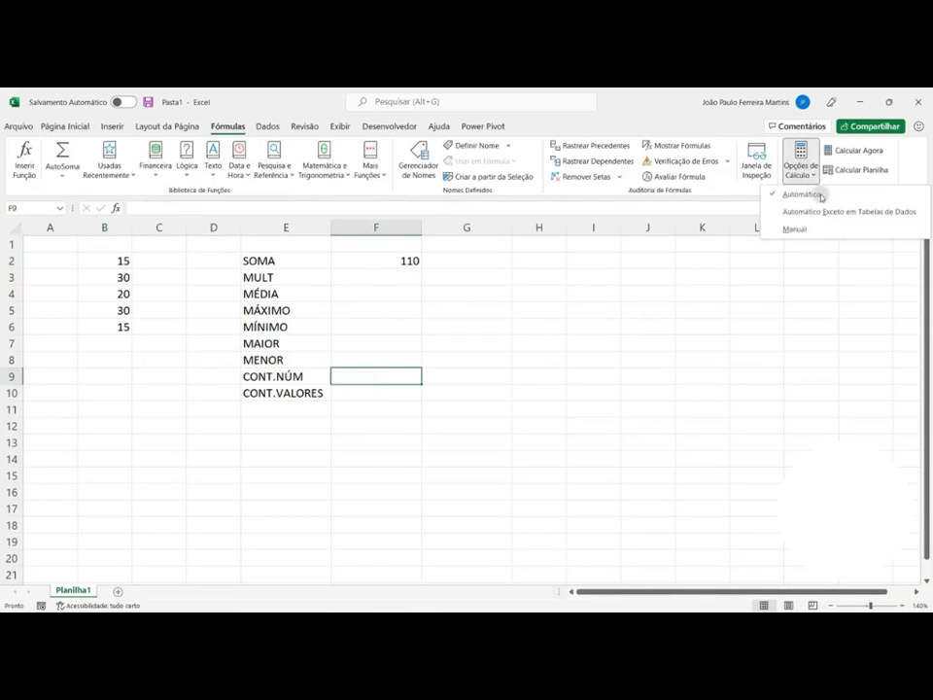
pyautogui.click(821, 198)
pyautogui.click(388, 278)
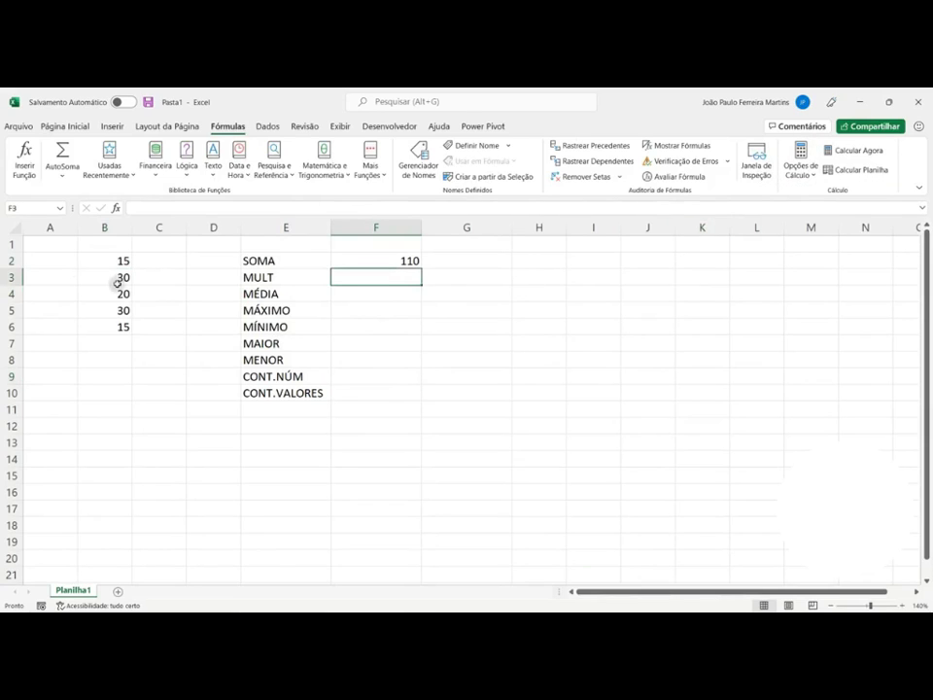
# Step: Examine the cell references in the SOMA formula in F2
pyautogui.click(375, 261)
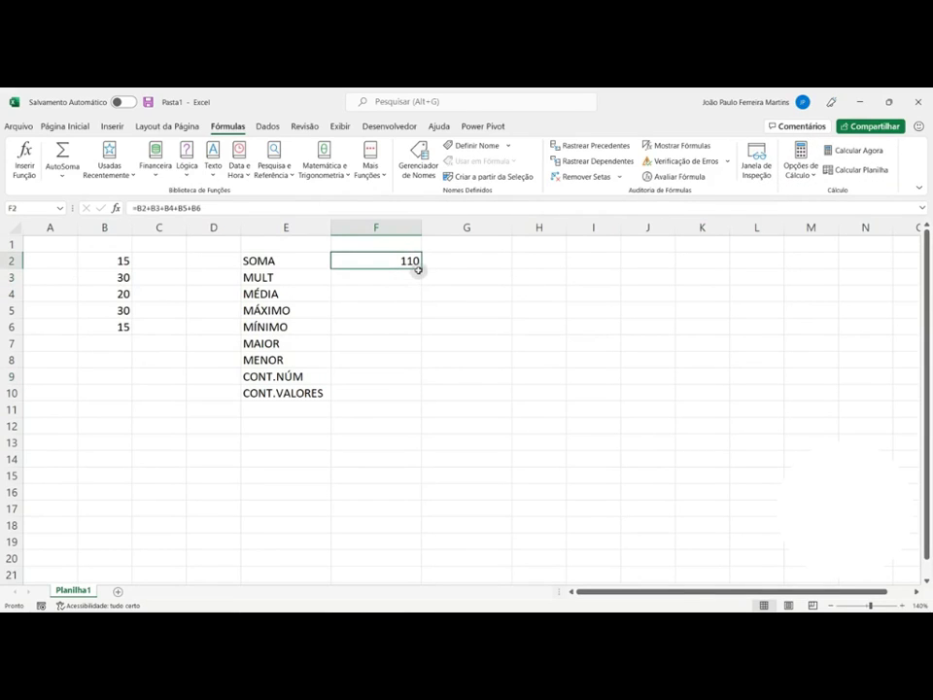
pyautogui.doubleClick(417, 264)
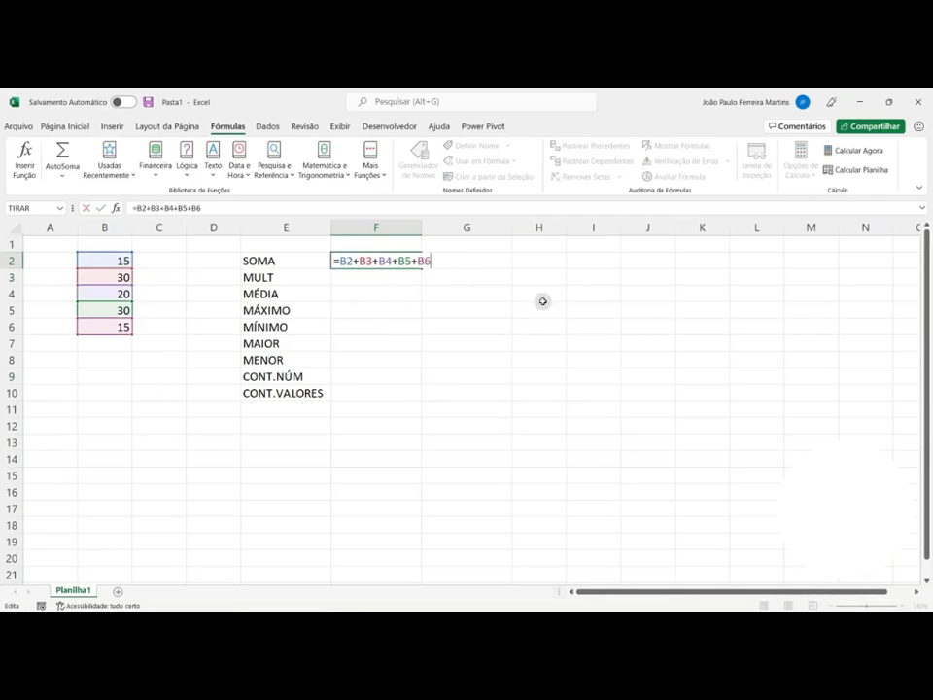
pyautogui.hotkey('ctrl', 'Return')
# Step: Enter the formula =SOMA(B2:B6) in cell G2
pyautogui.click(472, 255)
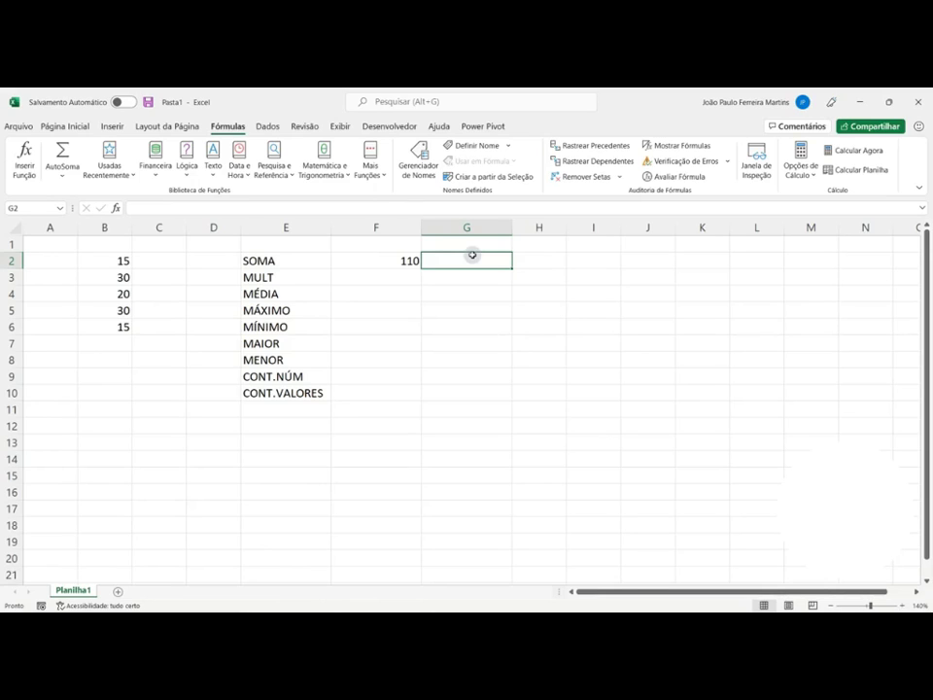
pyautogui.write('=SOMA')
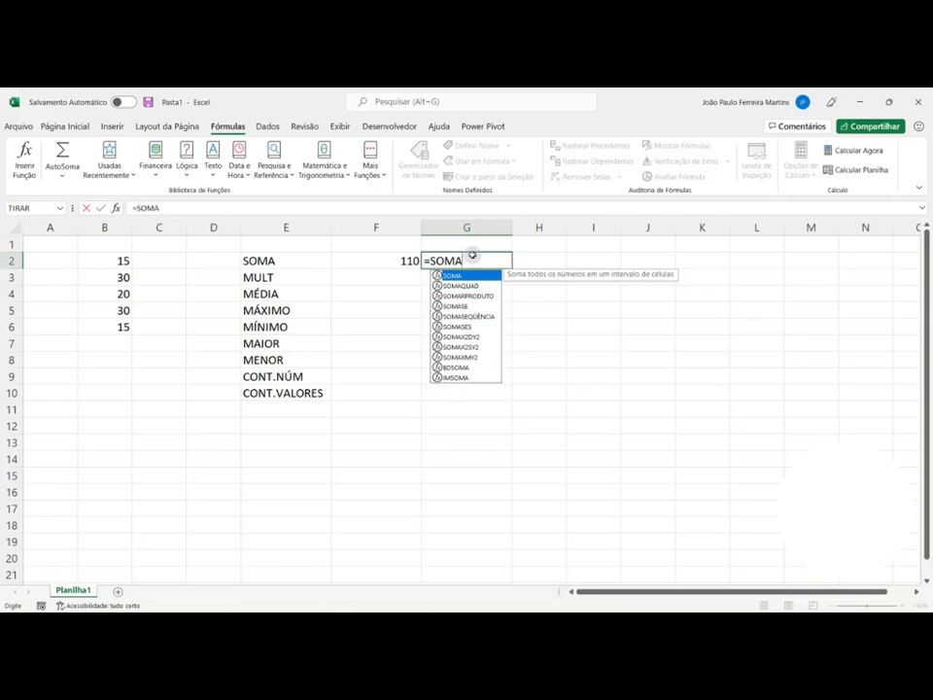
pyautogui.write('(')
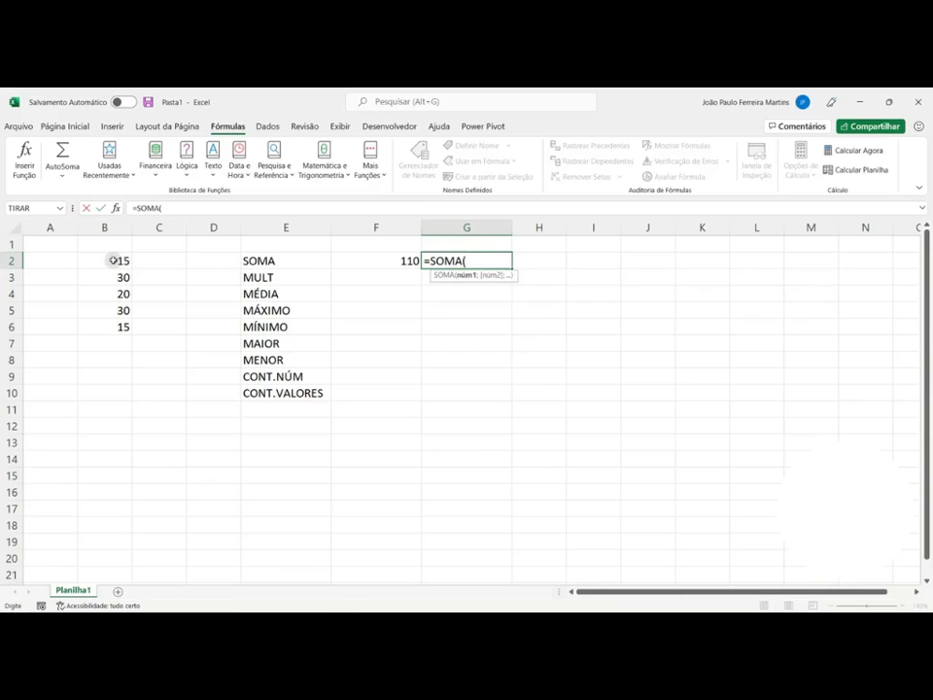
pyautogui.moveTo(115, 260); pyautogui.dragTo(118, 326)
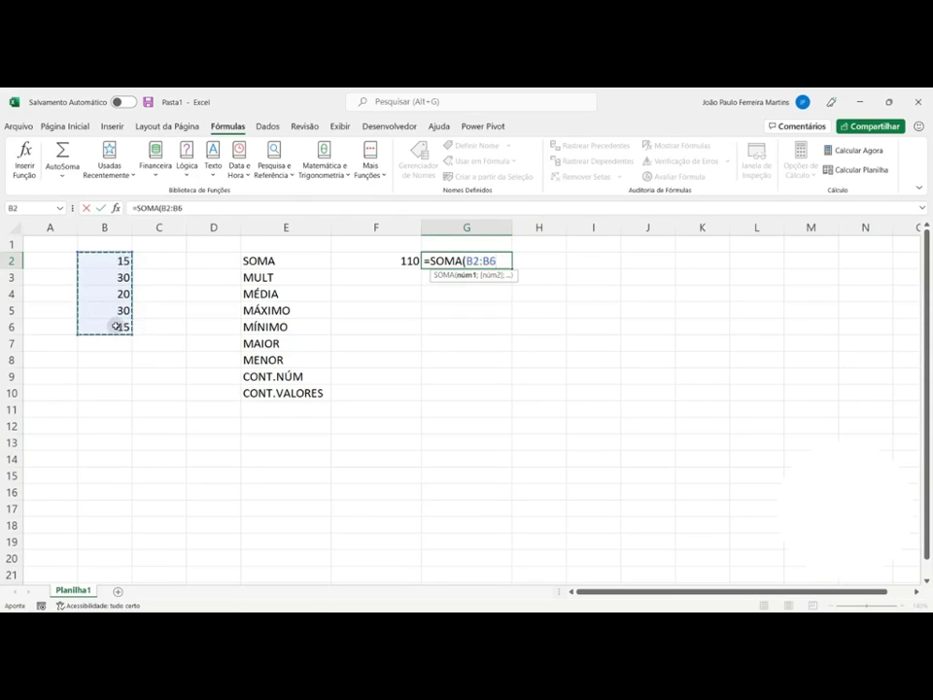
pyautogui.press('Return')
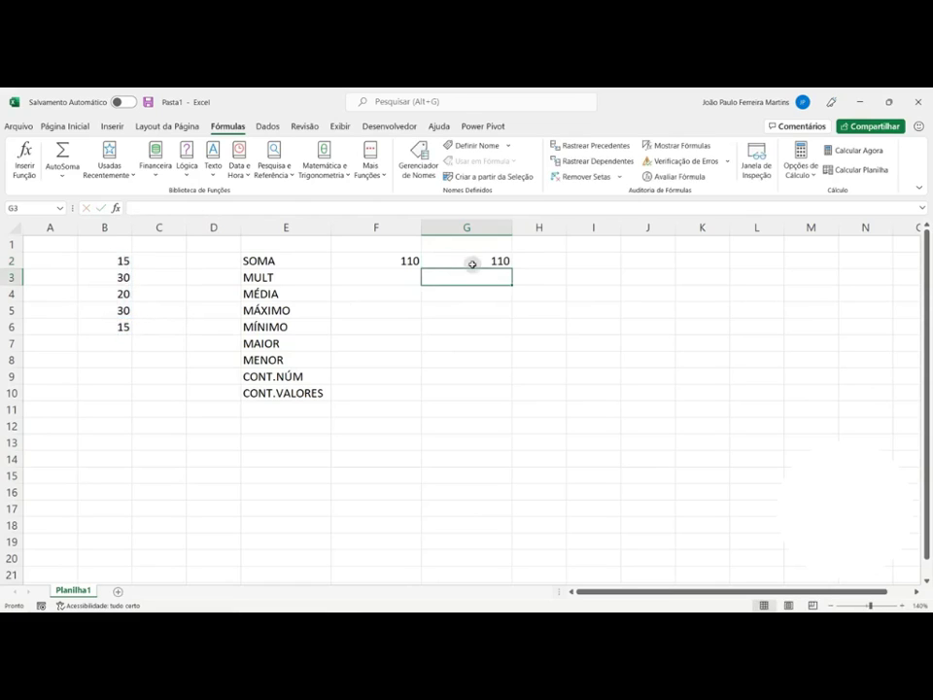
# Step: Replace the range in G2's formula with individual cells so it reads =SOMA(B2;B3;B4;B5;B6)
pyautogui.click(473, 265)
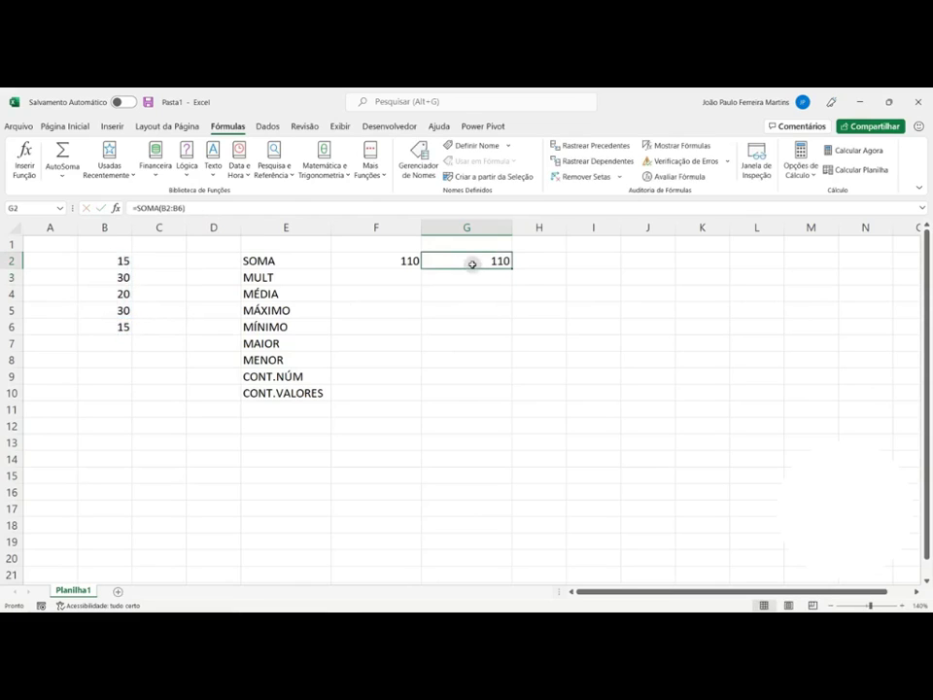
pyautogui.doubleClick(472, 264)
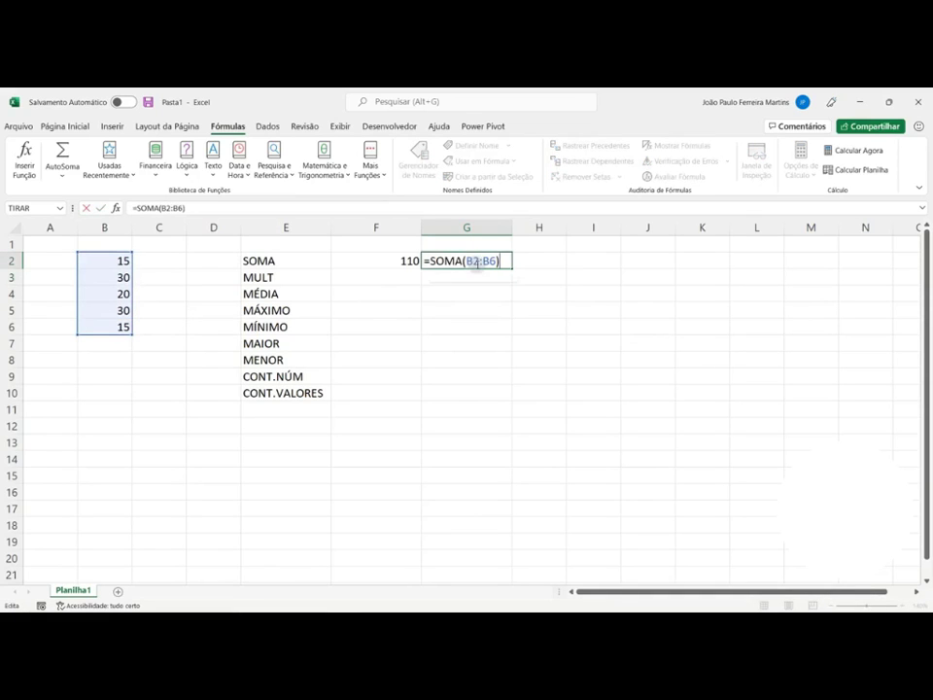
pyautogui.press('BackSpace')
pyautogui.press('BackSpace')
pyautogui.press('BackSpace')
pyautogui.press('BackSpace')
pyautogui.press('BackSpace')
pyautogui.press('BackSpace')
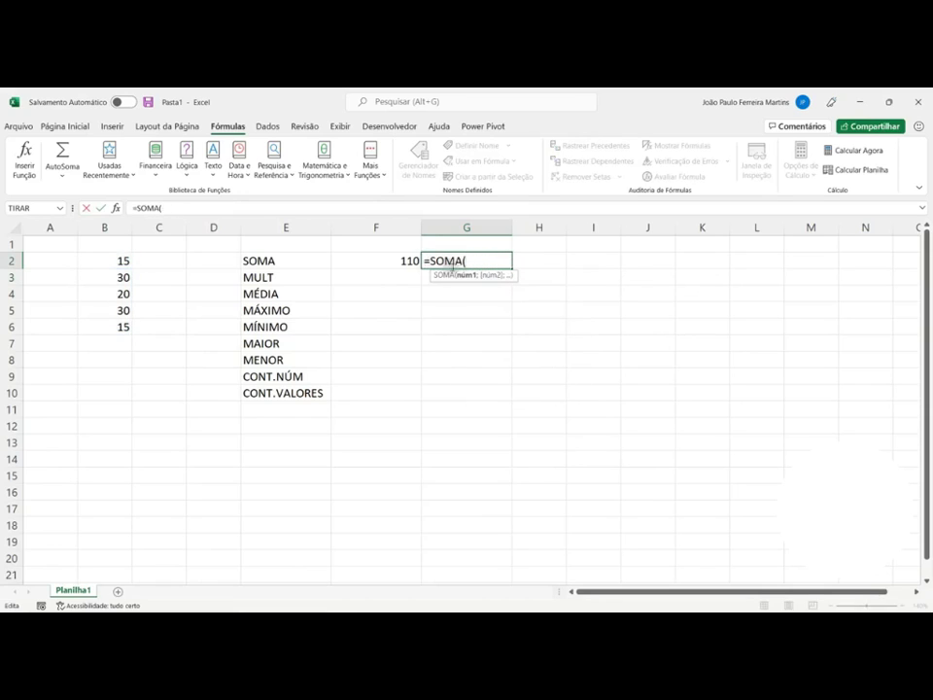
pyautogui.click(120, 260)
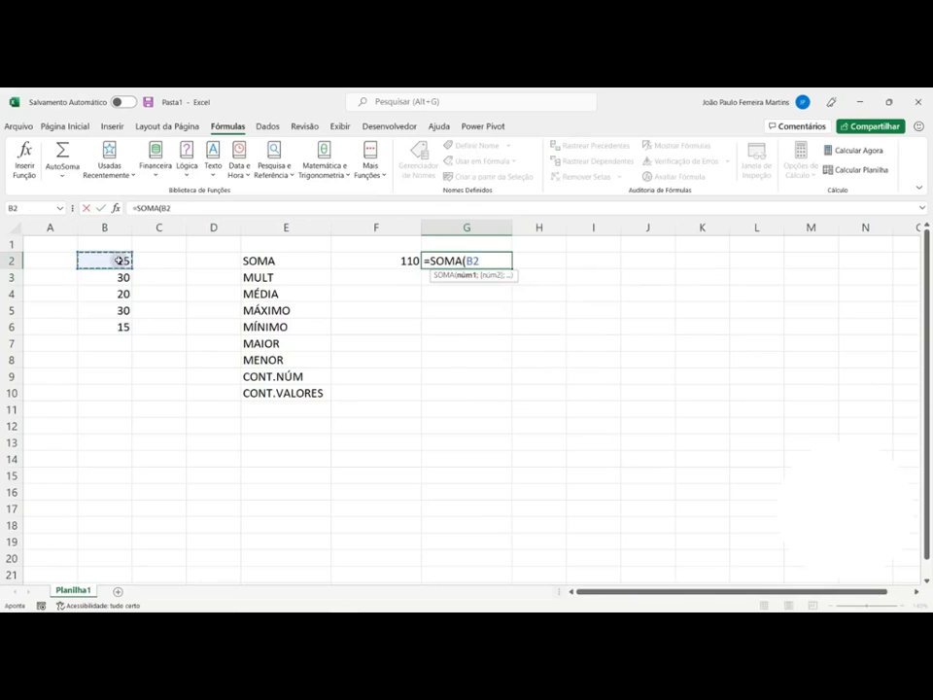
pyautogui.write(';')
pyautogui.click(120, 277)
pyautogui.write(';')
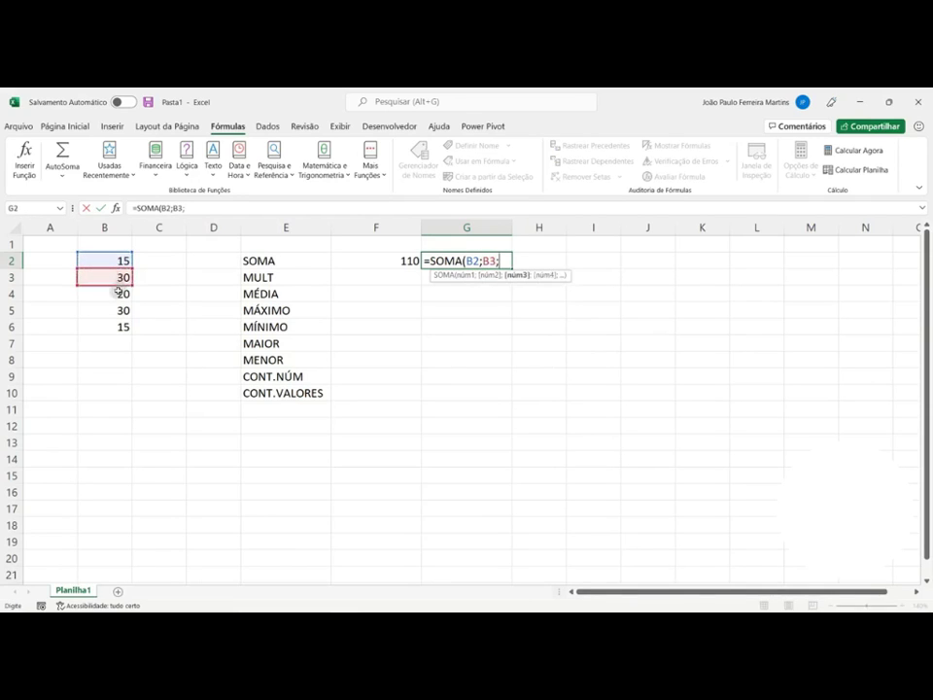
pyautogui.click(119, 293)
pyautogui.write(';')
pyautogui.click(121, 310)
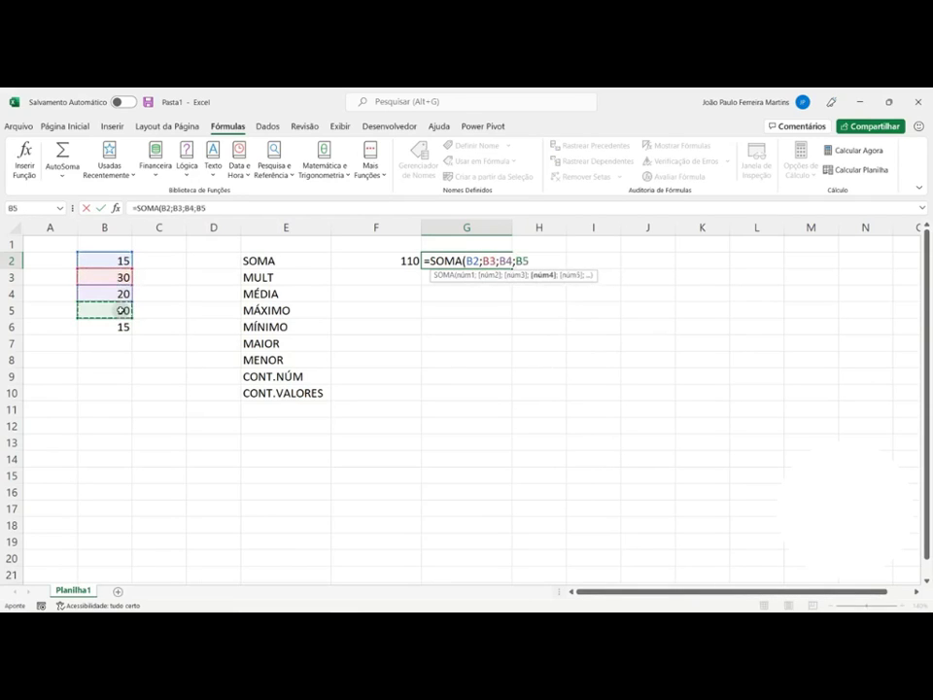
pyautogui.write(';')
pyautogui.click(121, 327)
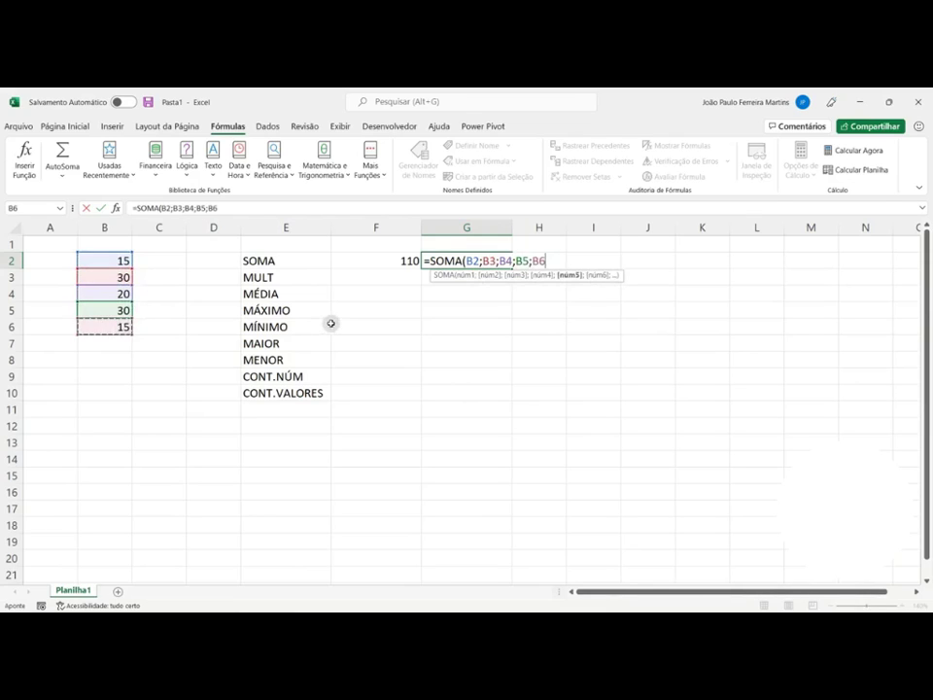
pyautogui.press('Return')
# Step: Clear the SOMA formula from cell G2
pyautogui.click(496, 259)
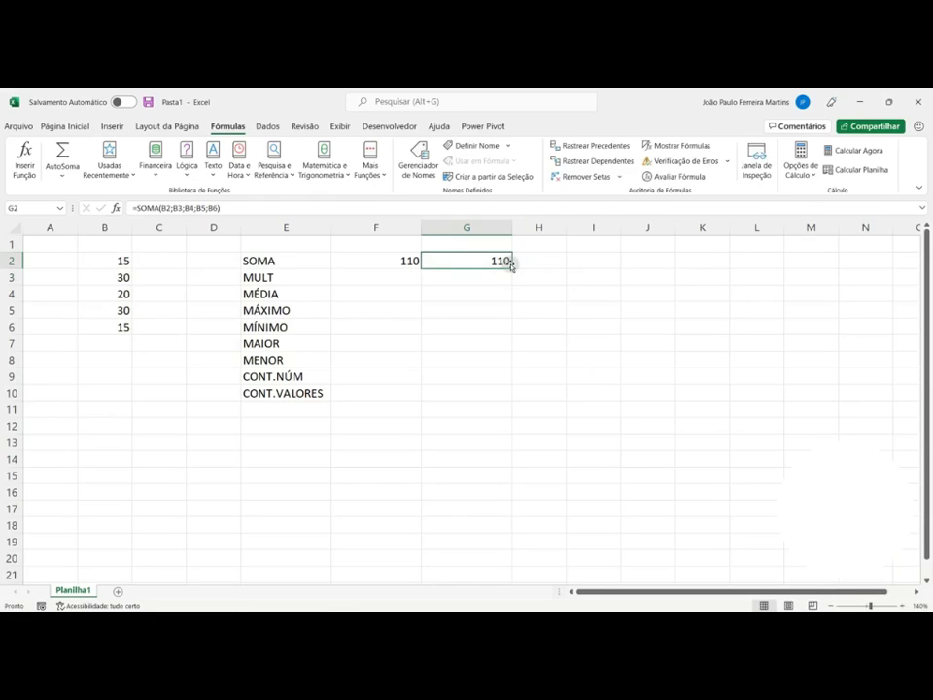
pyautogui.press('Delete')
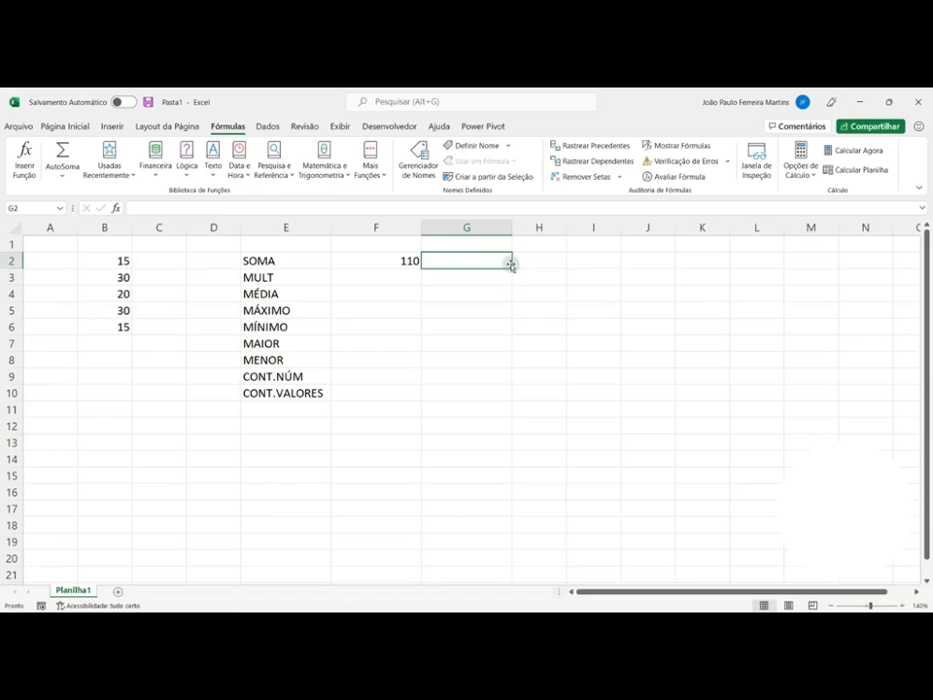
pyautogui.click(117, 260)
pyautogui.click(120, 277)
pyautogui.click(118, 294)
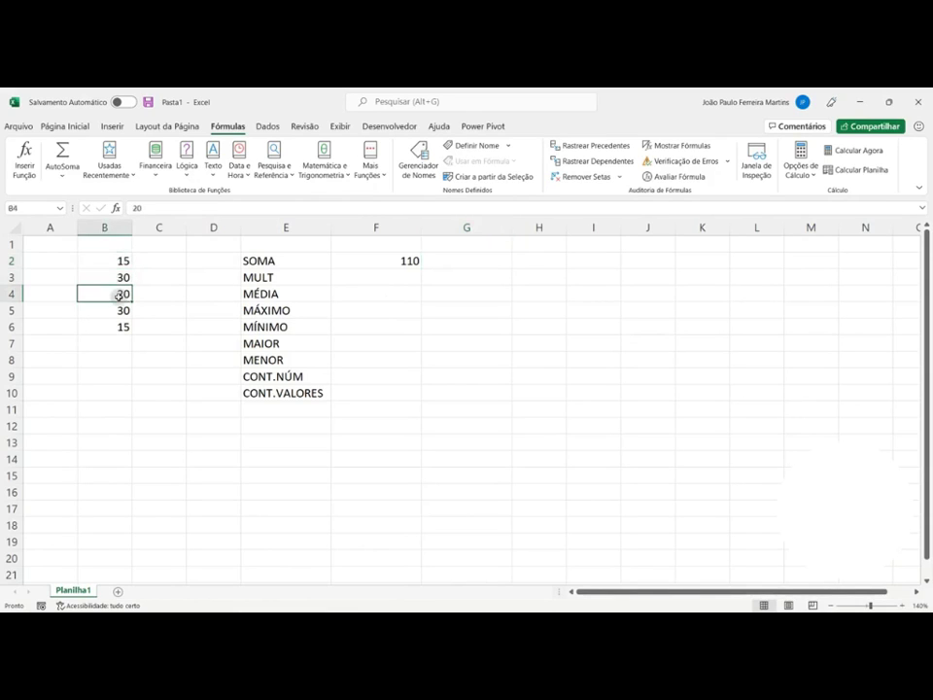
pyautogui.click(120, 327)
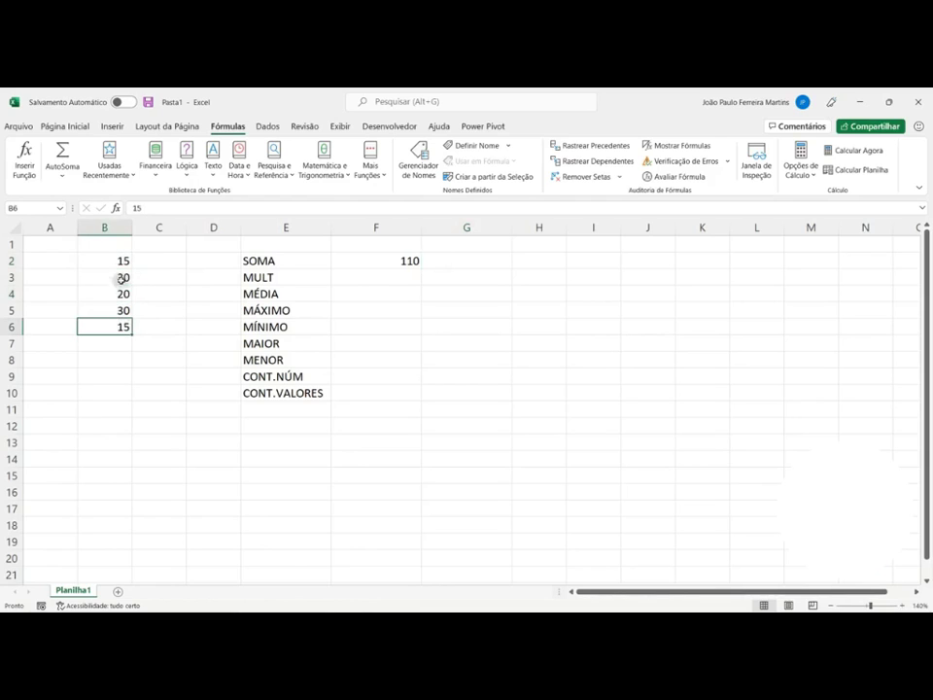
# Step: Apply a light gold fill to cells B2 to B4 and to B6, leaving B5 without a fill
pyautogui.click(70, 126)
pyautogui.click(111, 262)
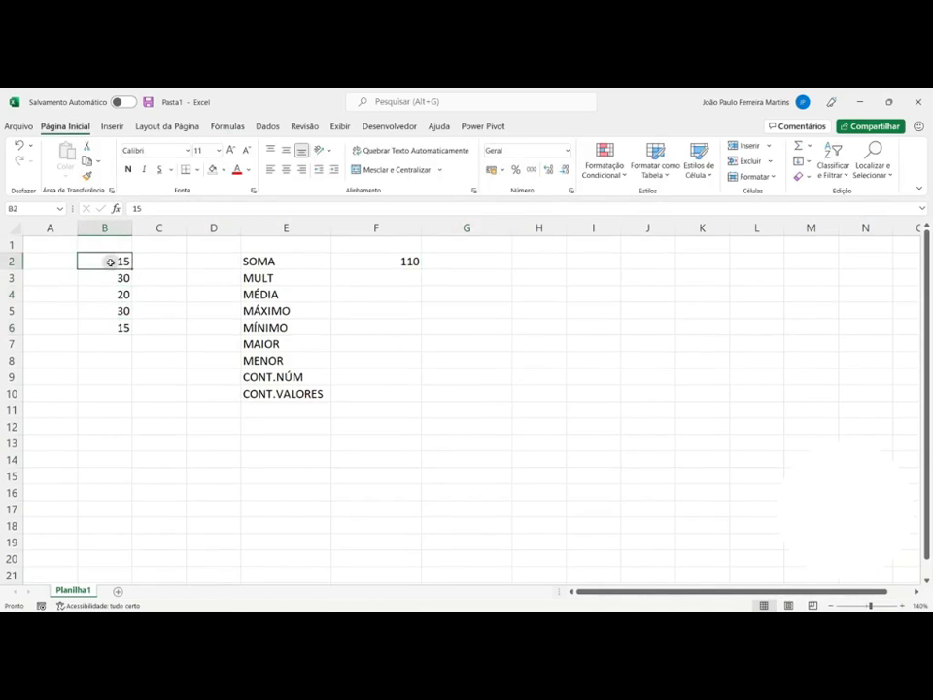
pyautogui.moveTo(110, 262); pyautogui.dragTo(109, 292)
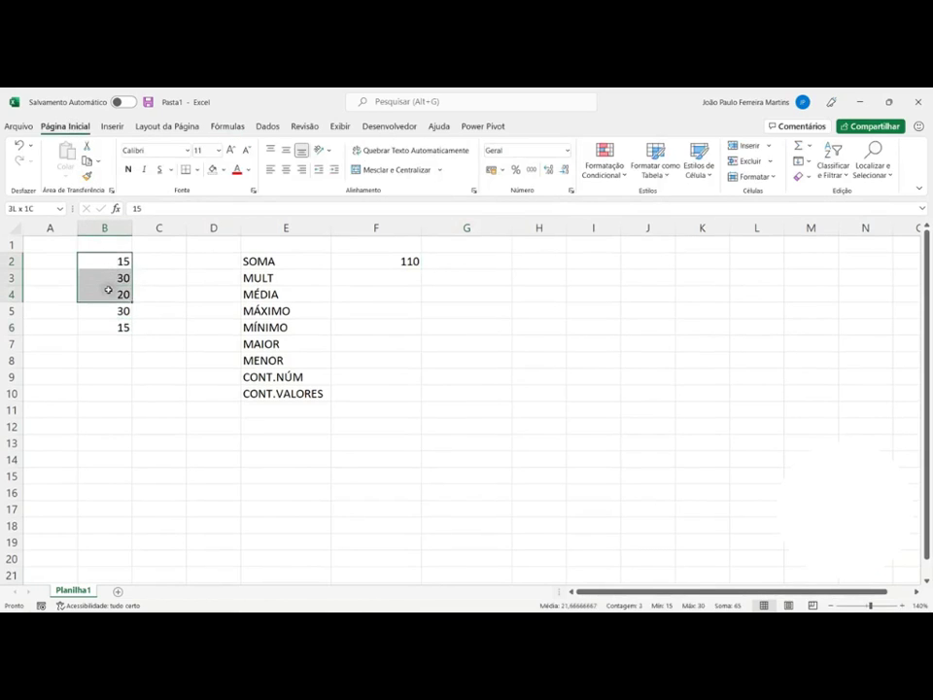
pyautogui.click(222, 171)
pyautogui.click(279, 213)
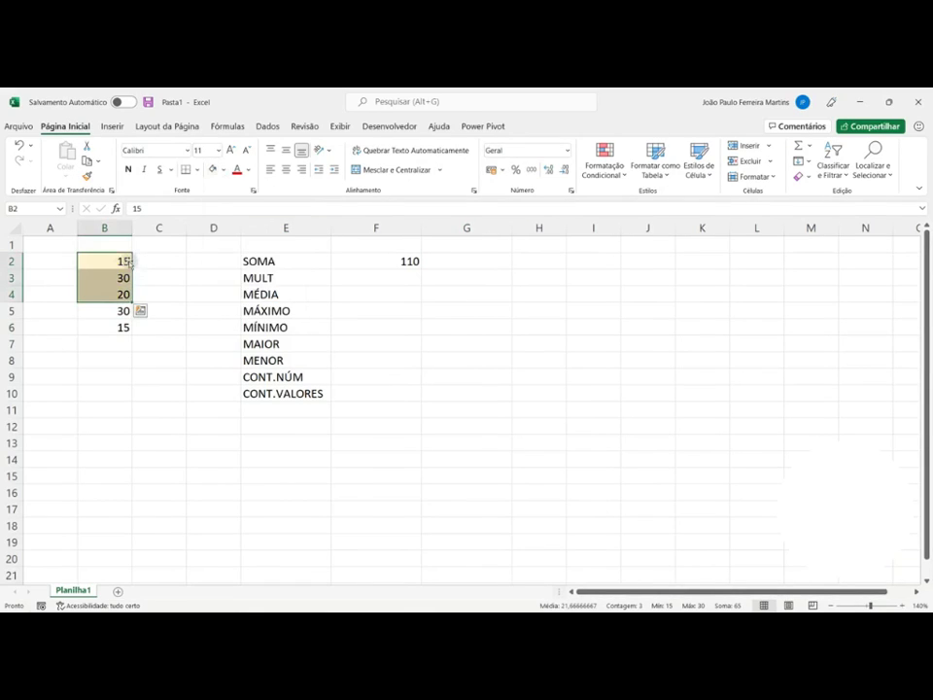
pyautogui.click(110, 311)
pyautogui.click(119, 330)
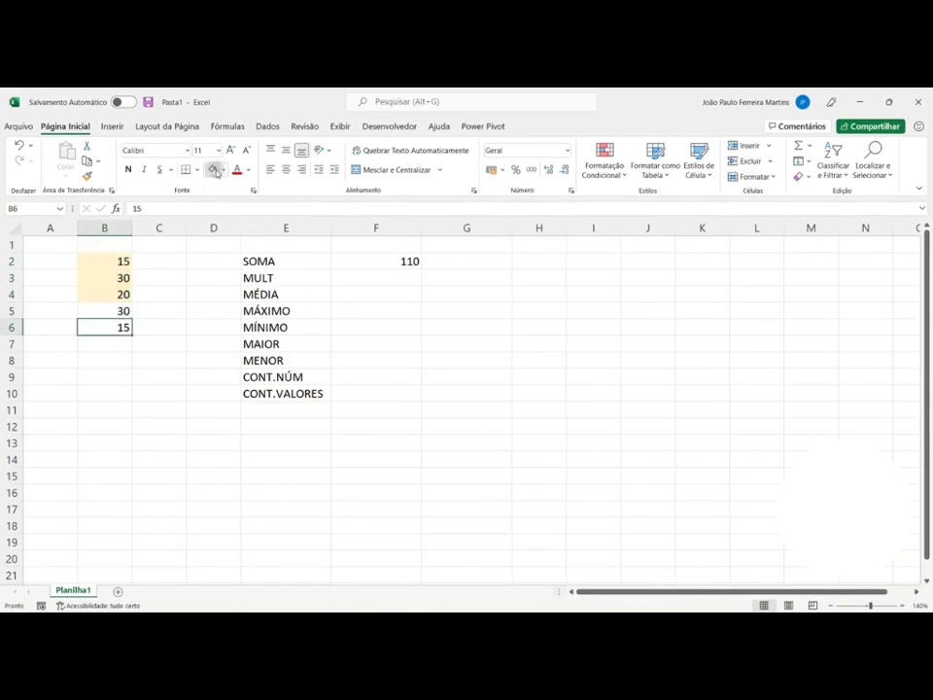
pyautogui.click(215, 172)
pyautogui.click(125, 264)
pyautogui.click(123, 279)
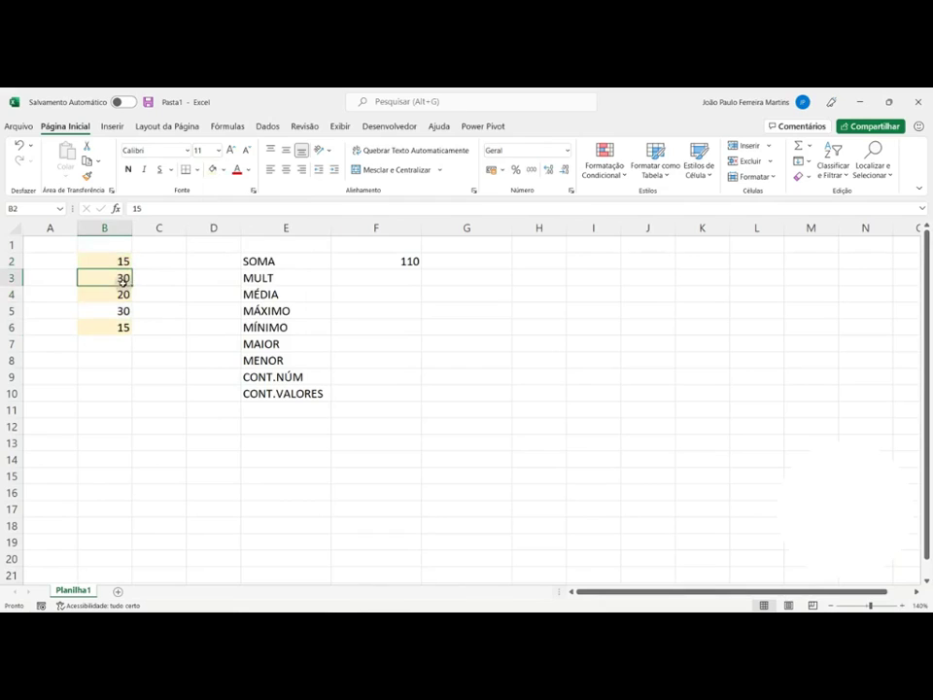
pyautogui.click(124, 294)
pyautogui.click(123, 327)
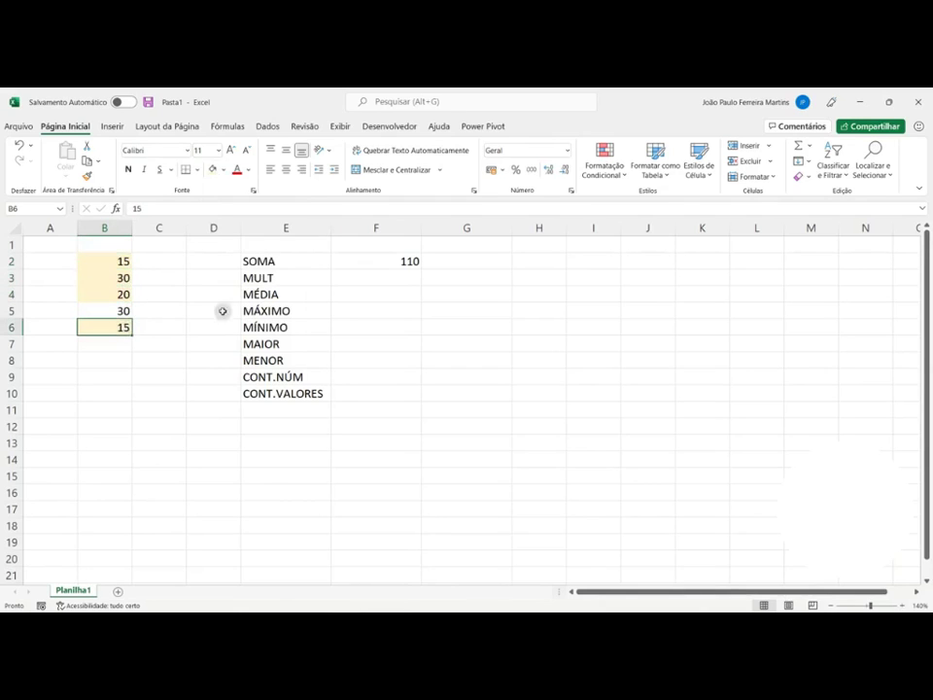
# Step: Enter =SOMA(B2:B4;B6) in cell G2 to add only the highlighted values
pyautogui.click(449, 262)
pyautogui.write('=SO')
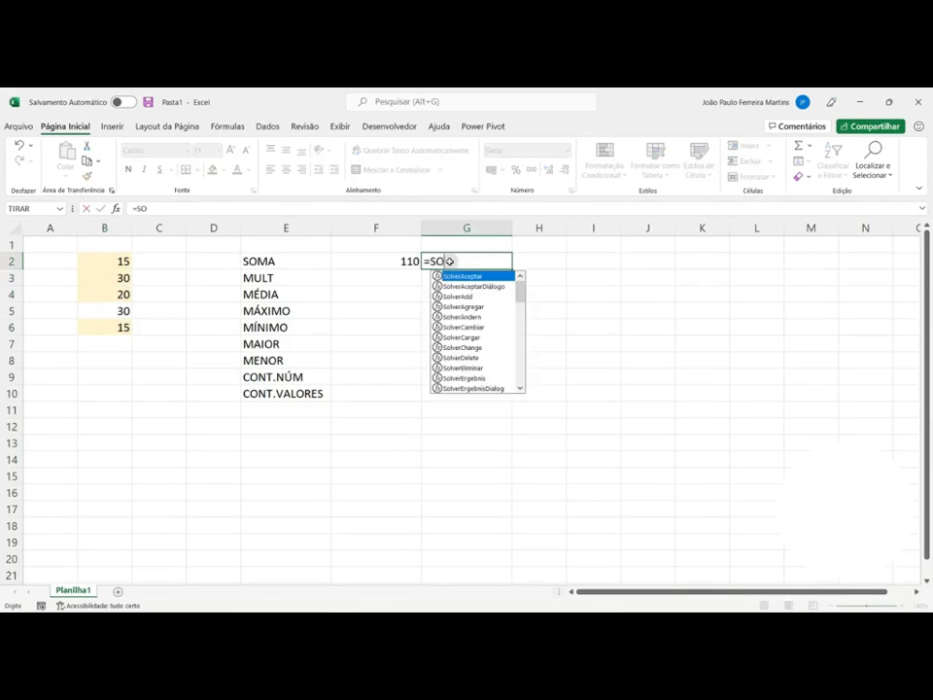
pyautogui.write('MA(')
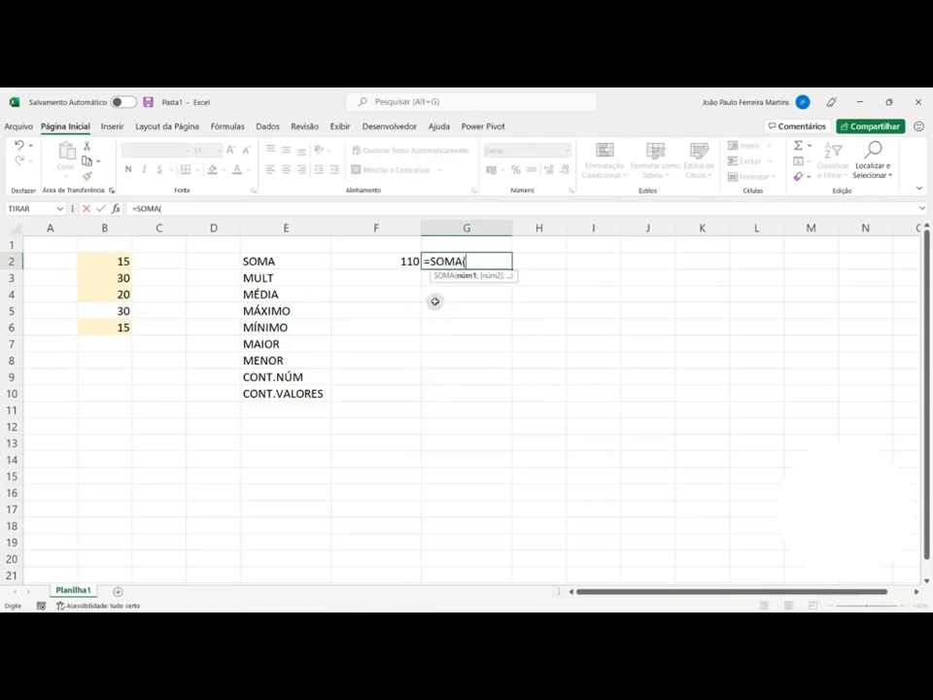
pyautogui.click(120, 261)
pyautogui.moveTo(121, 261); pyautogui.dragTo(116, 293)
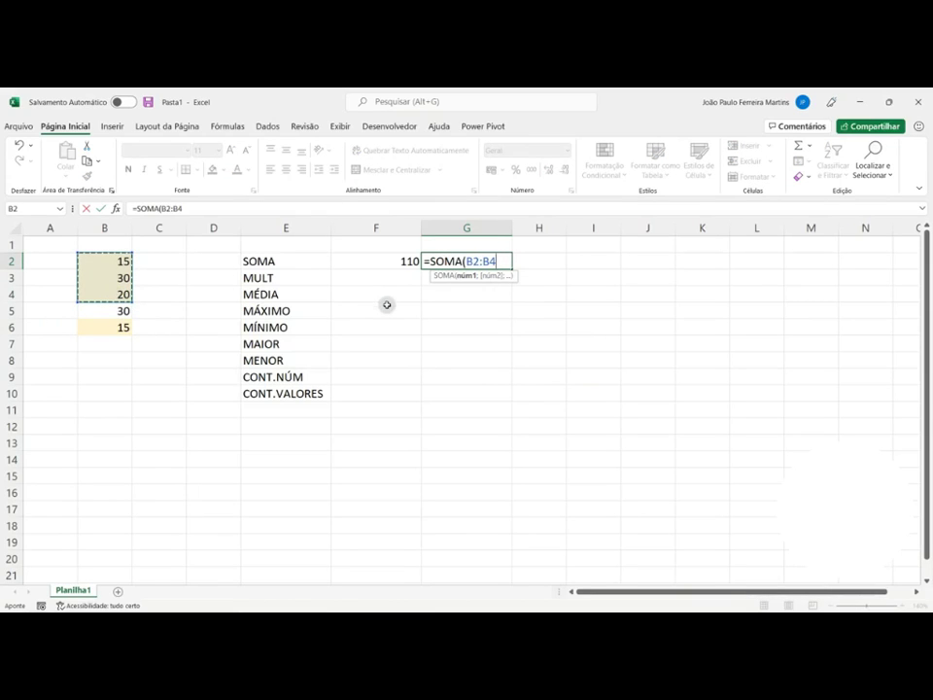
pyautogui.write(';')
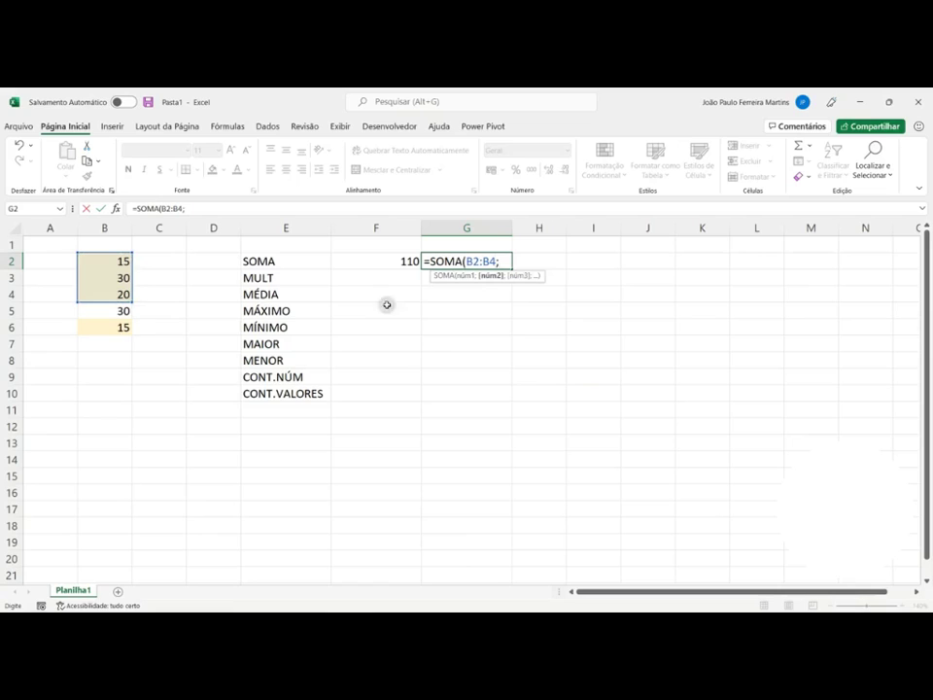
pyautogui.click(97, 328)
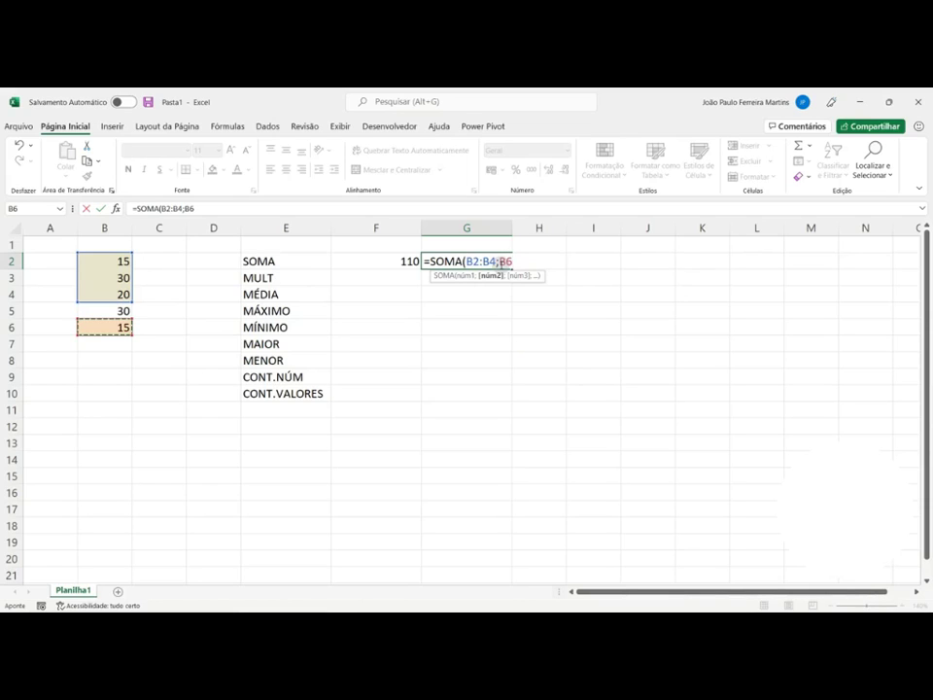
pyautogui.press('Return')
# Step: Examine the range and single-cell references in G2's SOMA formula
pyautogui.click(462, 262)
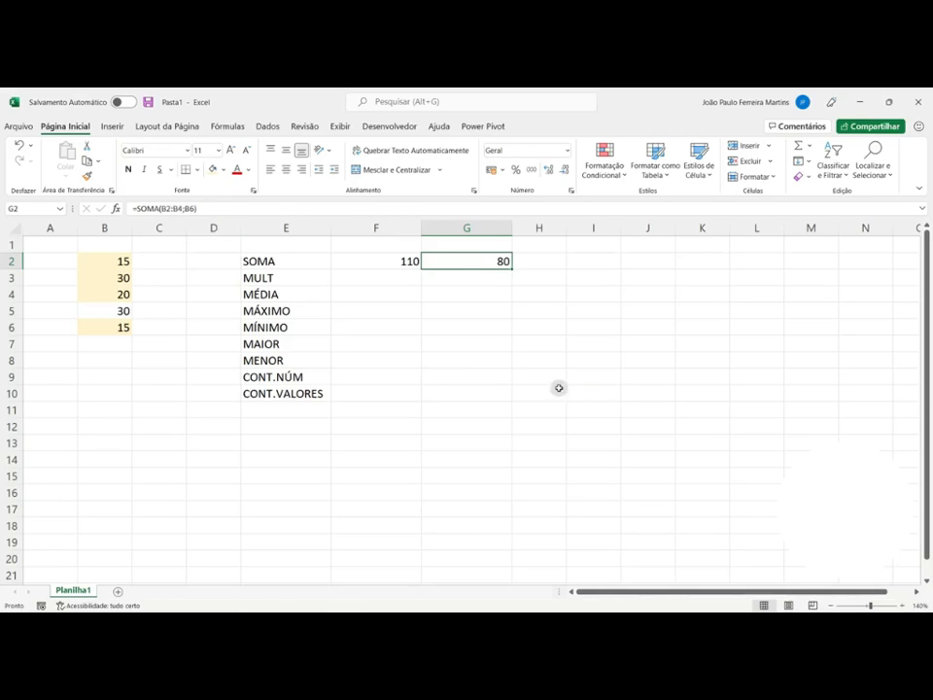
pyautogui.click(521, 309)
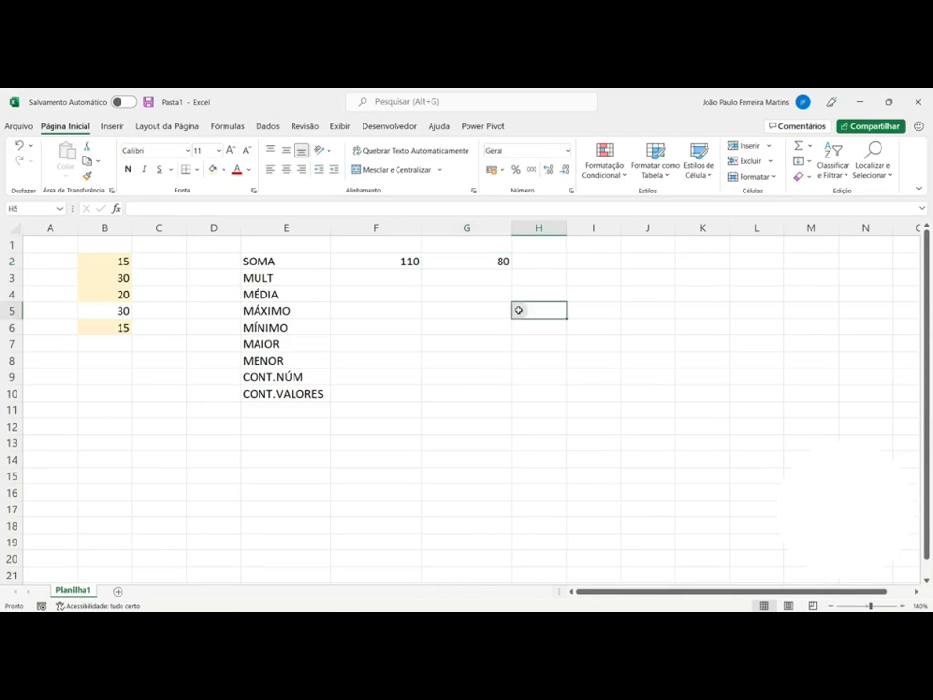
pyautogui.click(480, 257)
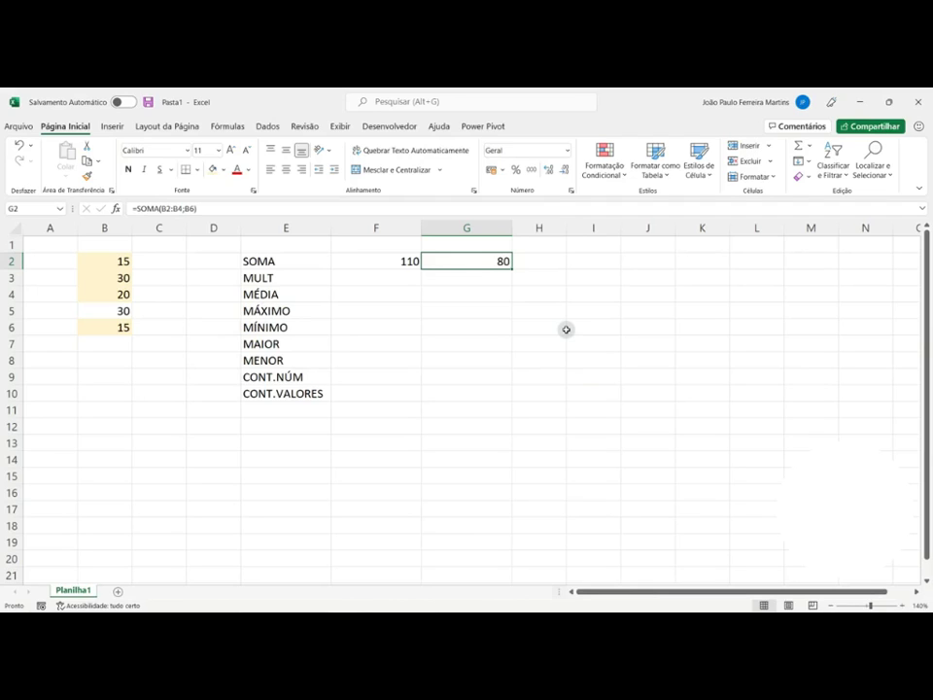
pyautogui.press('F2')
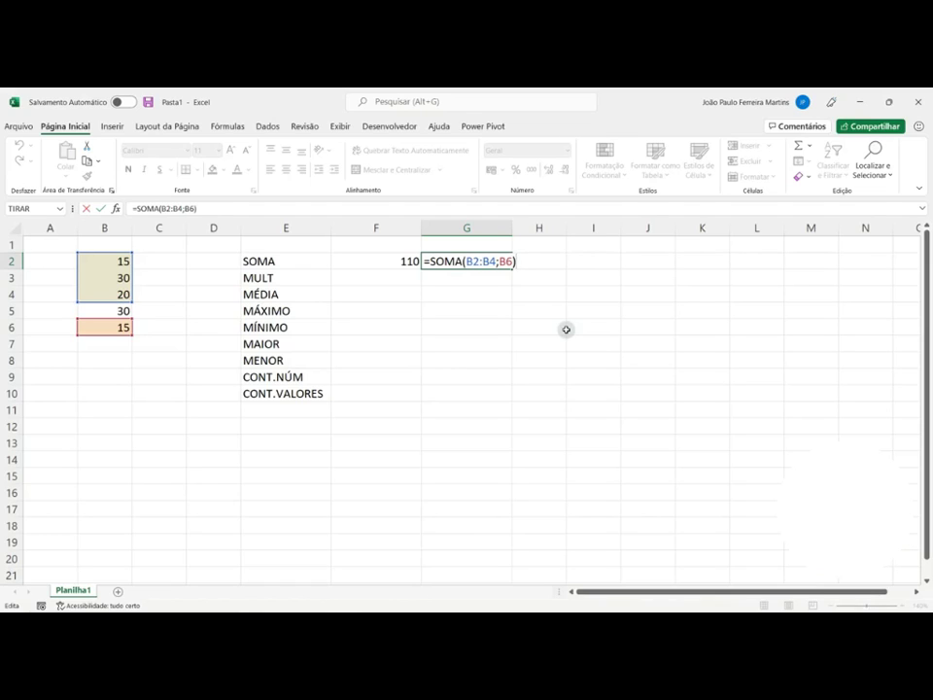
pyautogui.press('Tab')
# Step: Close the SOMA formula in G2 and enter a first name with a doubled letter in cell I2
pyautogui.press('Tab')
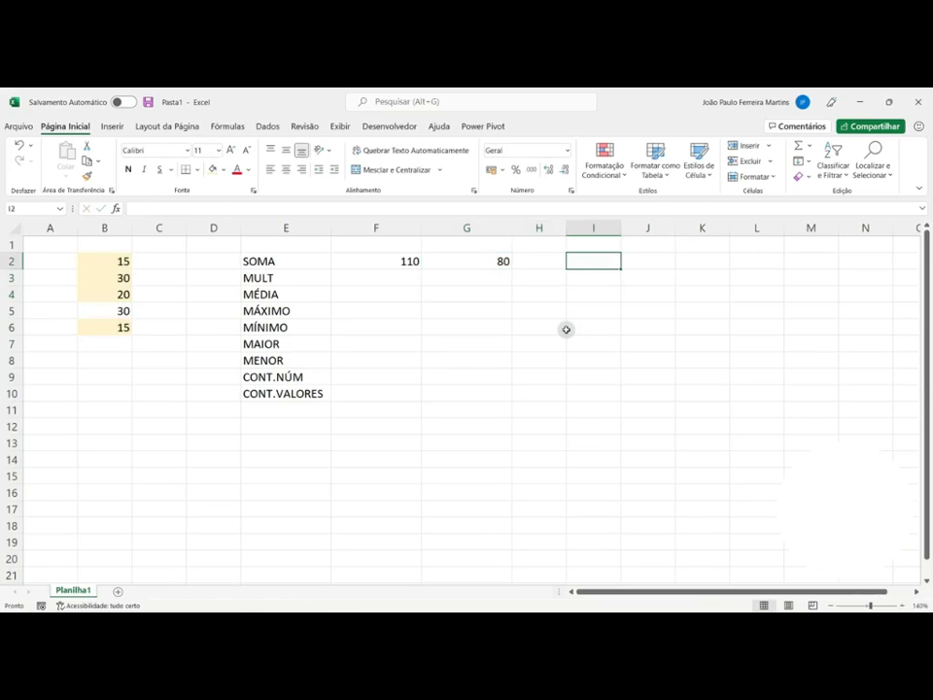
pyautogui.write('jOAO')
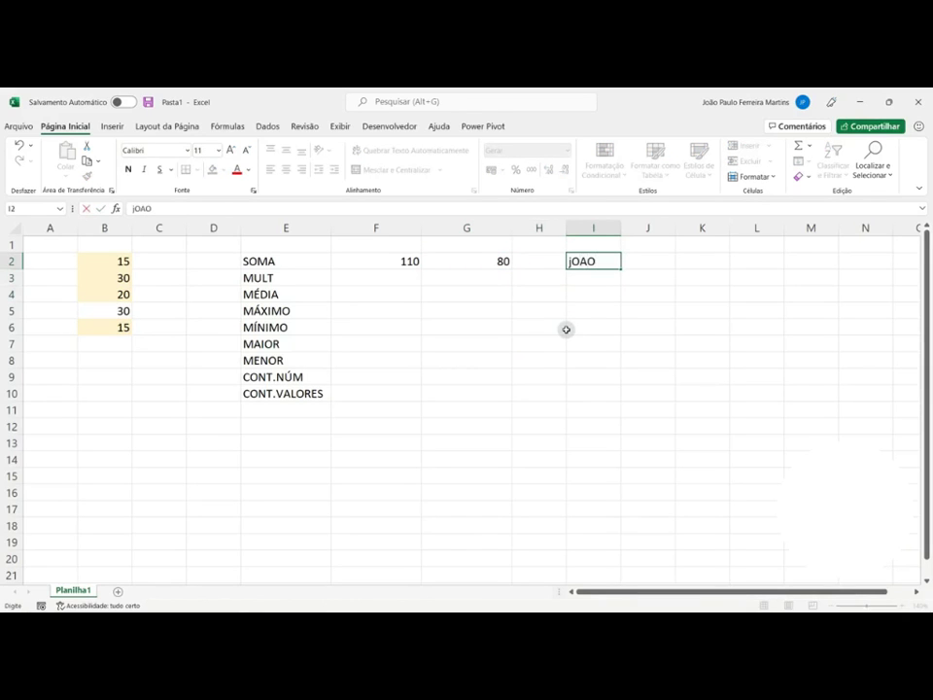
pyautogui.press('BackSpace')
pyautogui.press('BackSpace')
pyautogui.press('BackSpace')
pyautogui.press('BackSpace')
pyautogui.write('Jooao')
pyautogui.press('Return')
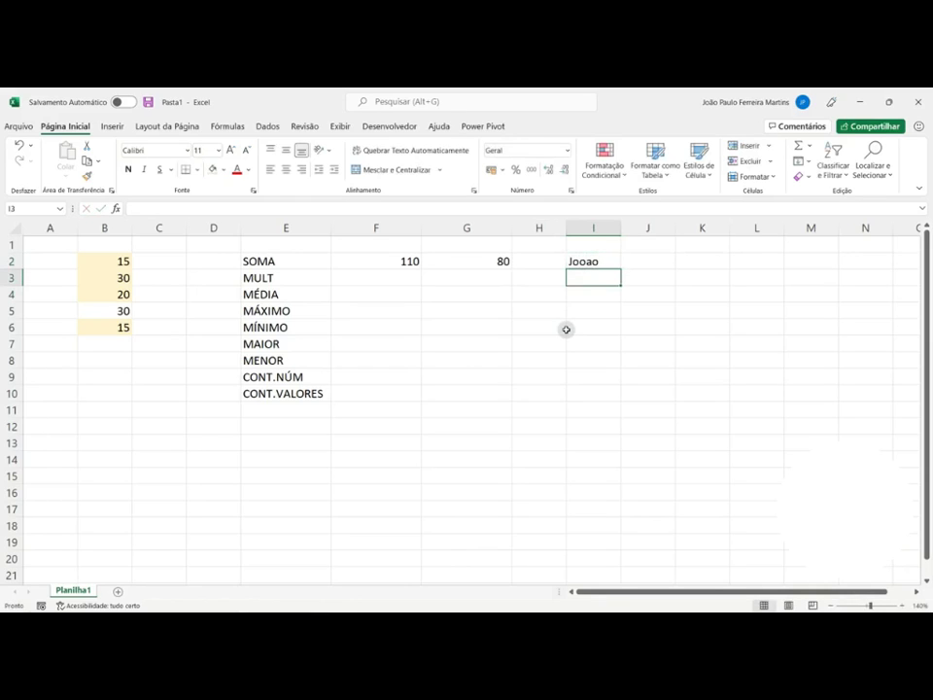
# Step: Edit the name in I2 in place to remove the extra letter, and clear the cell
pyautogui.press('Up')
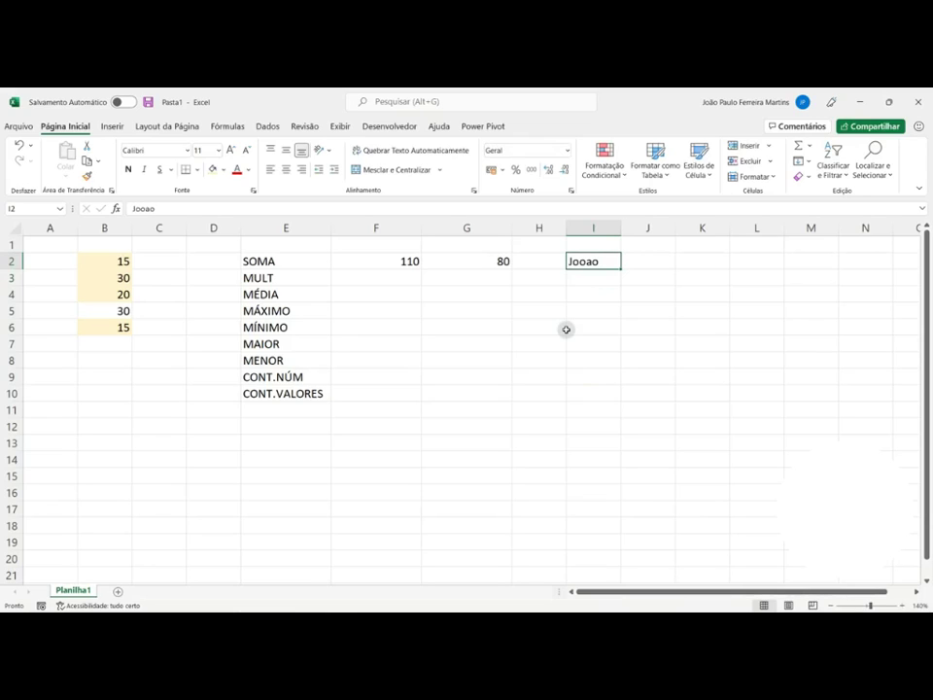
pyautogui.press('F2')
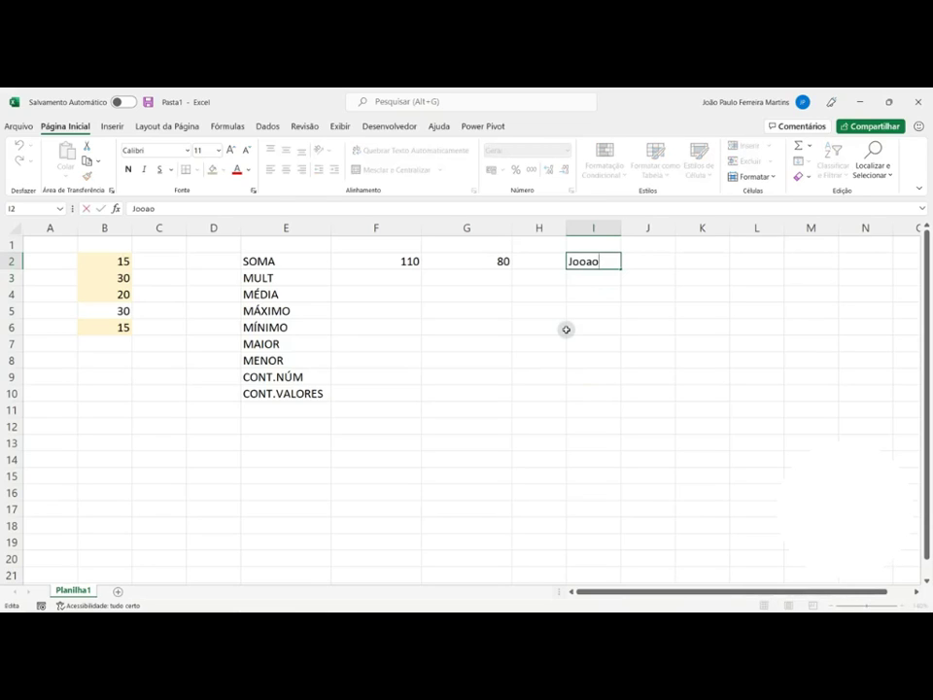
pyautogui.press('Left')
pyautogui.press('Left')
pyautogui.press('BackSpace')
pyautogui.press('Return')
pyautogui.press('Up')
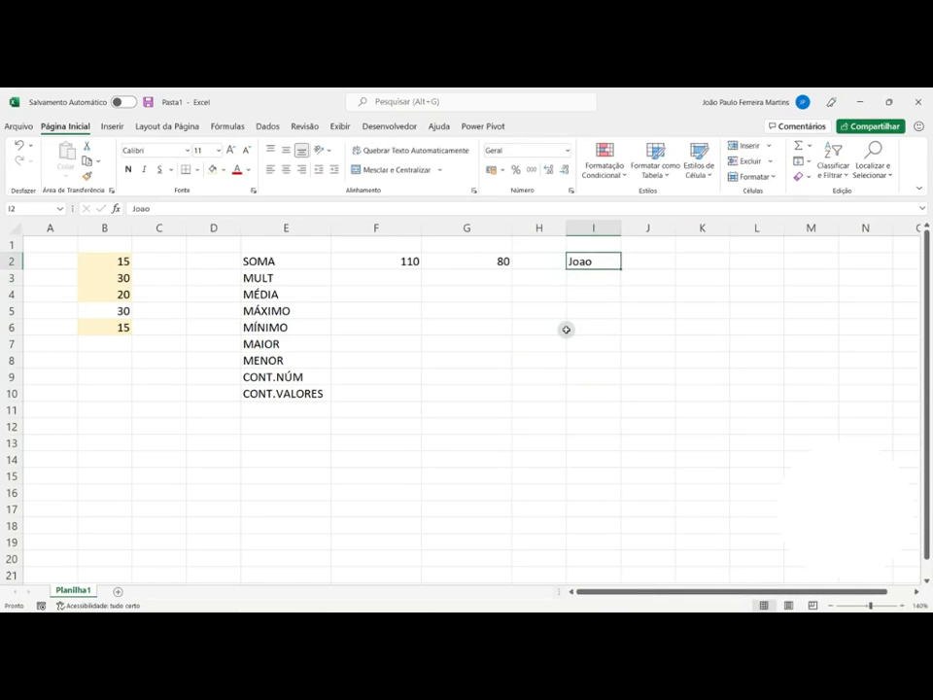
pyautogui.press('Delete')
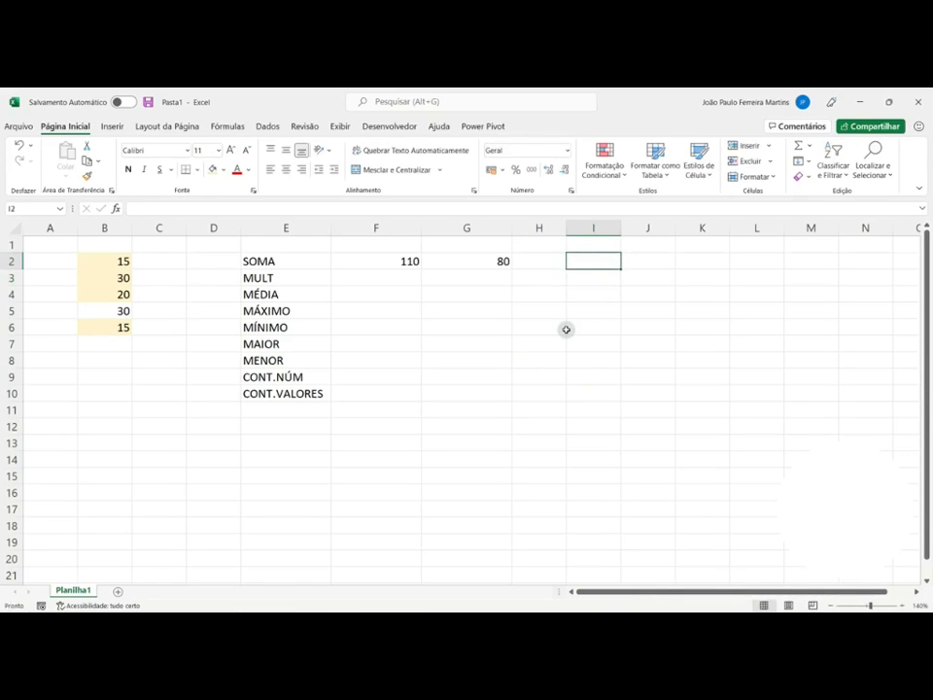
# Step: Enter =MULT(B2:B3) in cell F3 to multiply the first two values
pyautogui.click(402, 275)
pyautogui.click(305, 277)
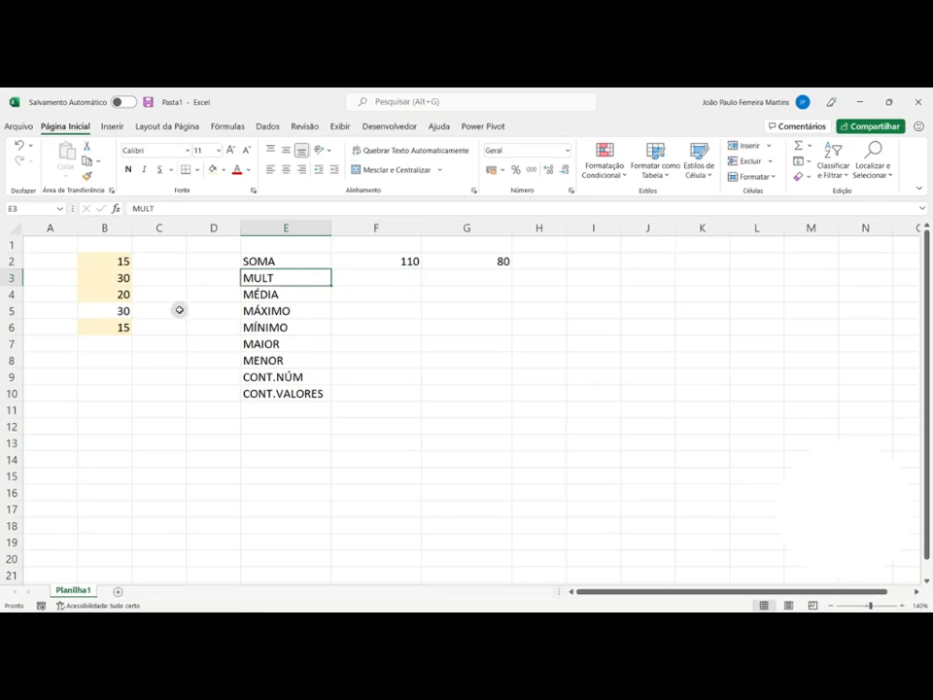
pyautogui.click(123, 261)
pyautogui.click(124, 276)
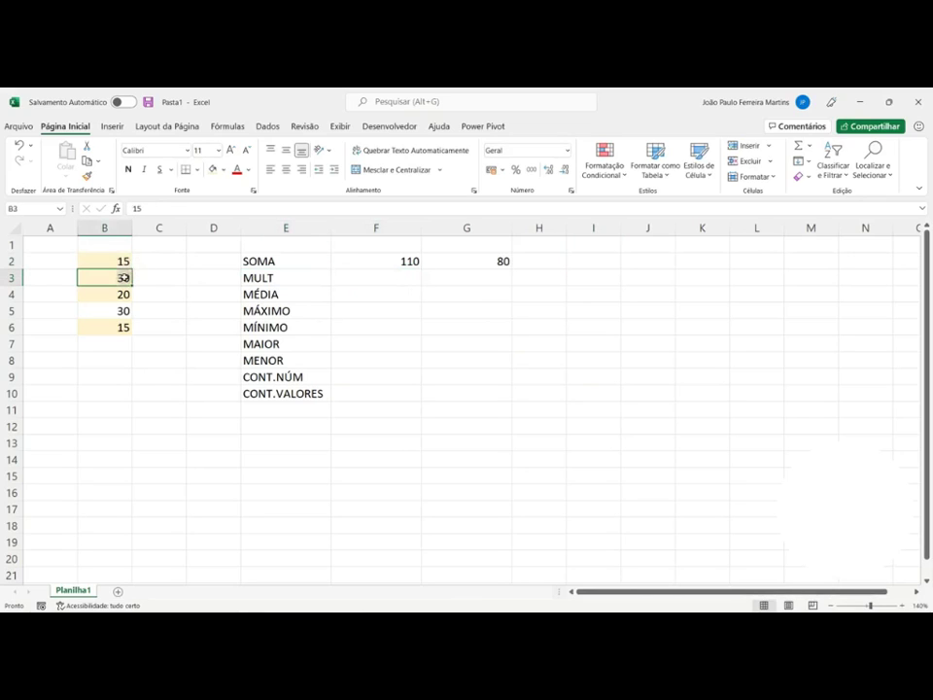
pyautogui.click(389, 281)
pyautogui.write('=mul')
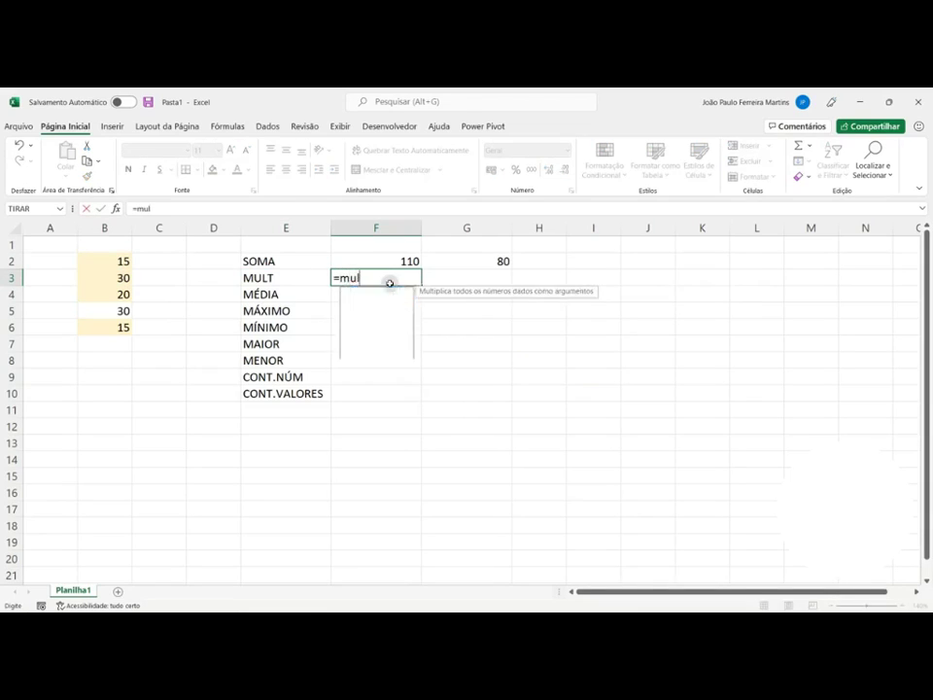
pyautogui.press('Tab')
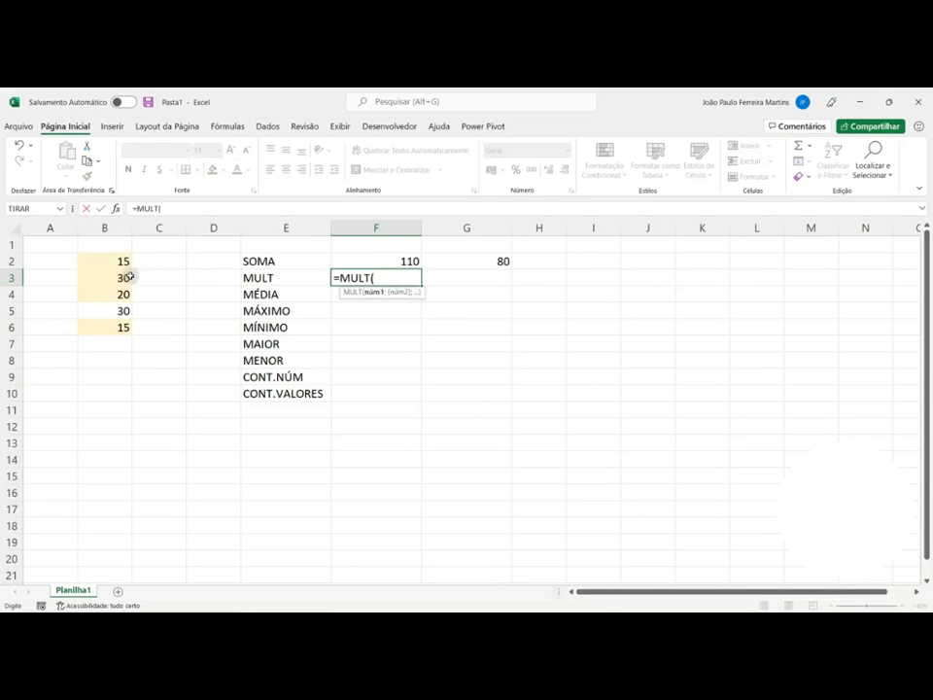
pyautogui.moveTo(115, 261); pyautogui.dragTo(121, 278)
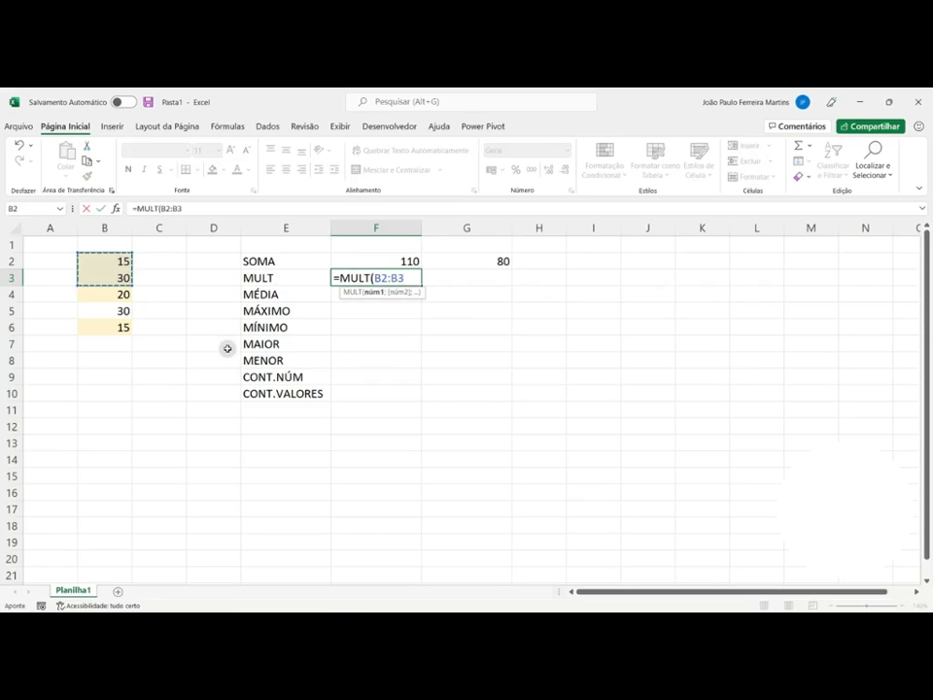
pyautogui.press('Return')
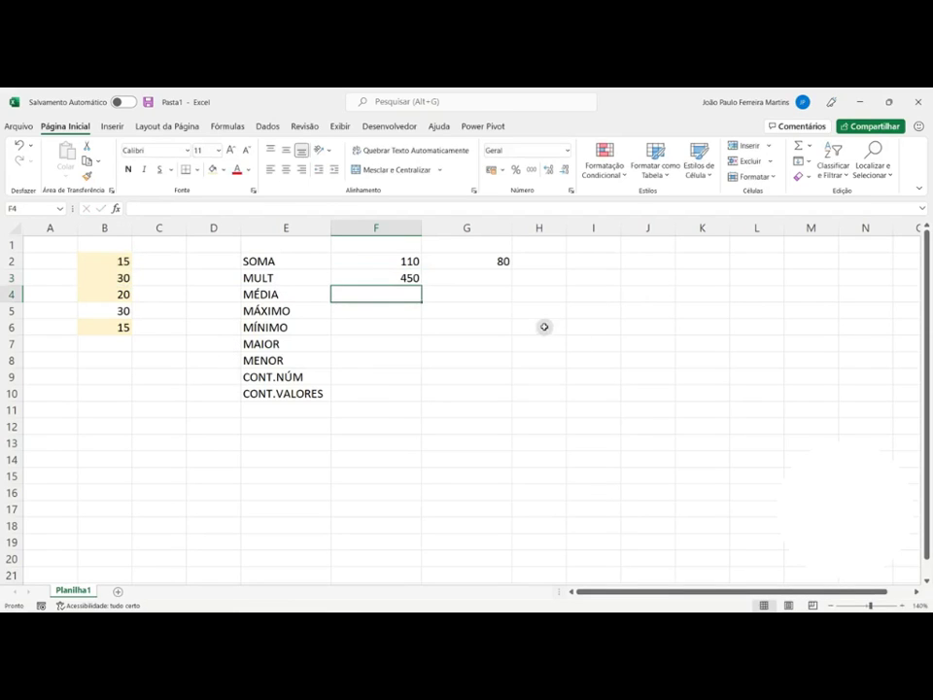
# Step: Change the formula in F3 to =MULT(B2:B4) to multiply the first three values
pyautogui.click(373, 275)
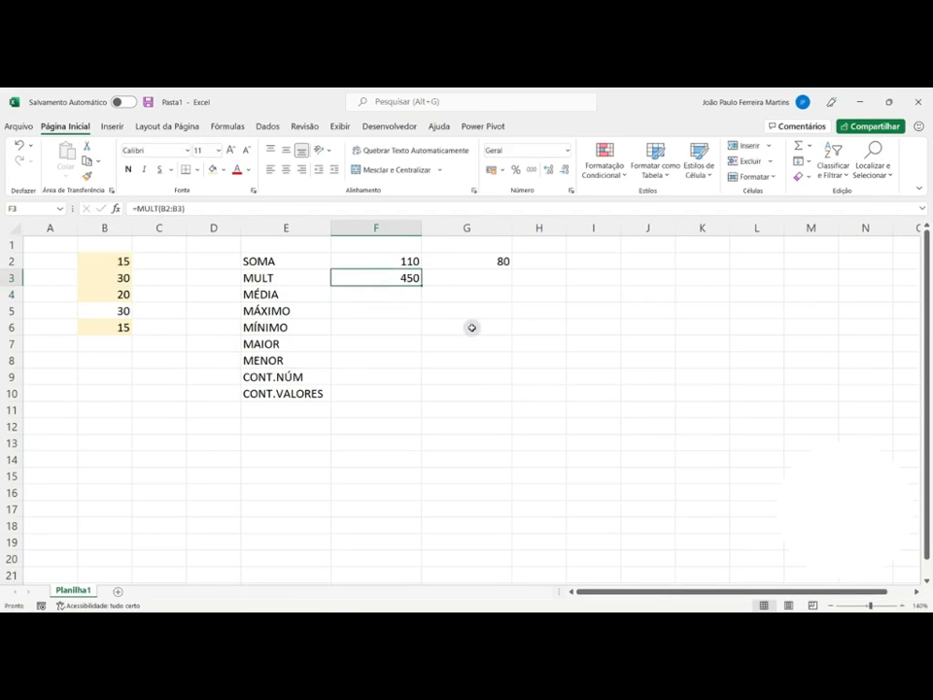
pyautogui.press('F2')
pyautogui.press('BackSpace')
pyautogui.press('BackSpace')
pyautogui.press('BackSpace')
pyautogui.press('BackSpace')
pyautogui.press('BackSpace')
pyautogui.press('BackSpace')
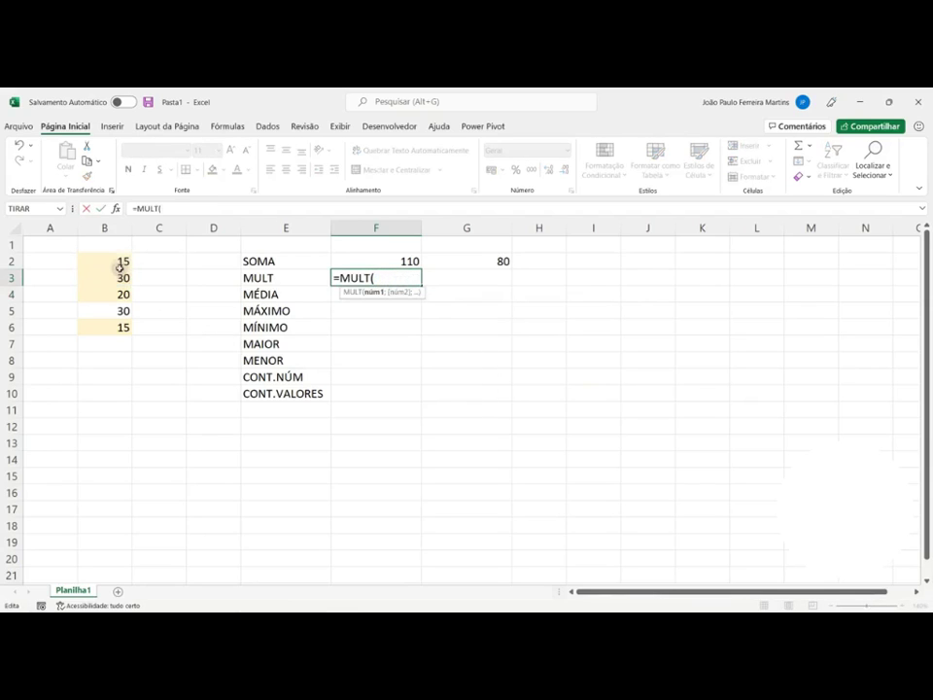
pyautogui.moveTo(121, 262); pyautogui.dragTo(120, 295)
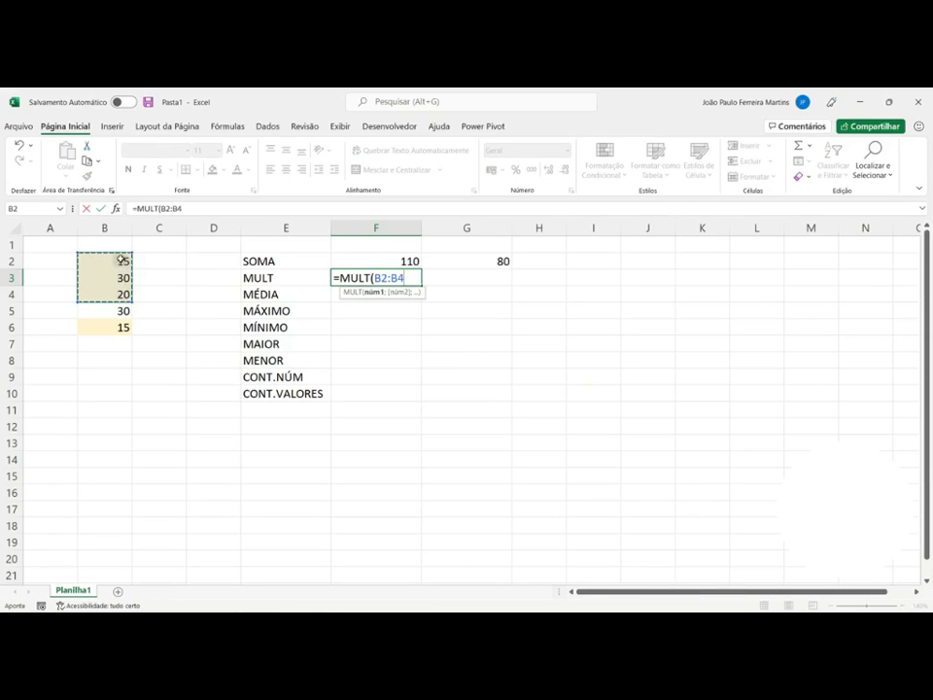
pyautogui.press('Return')
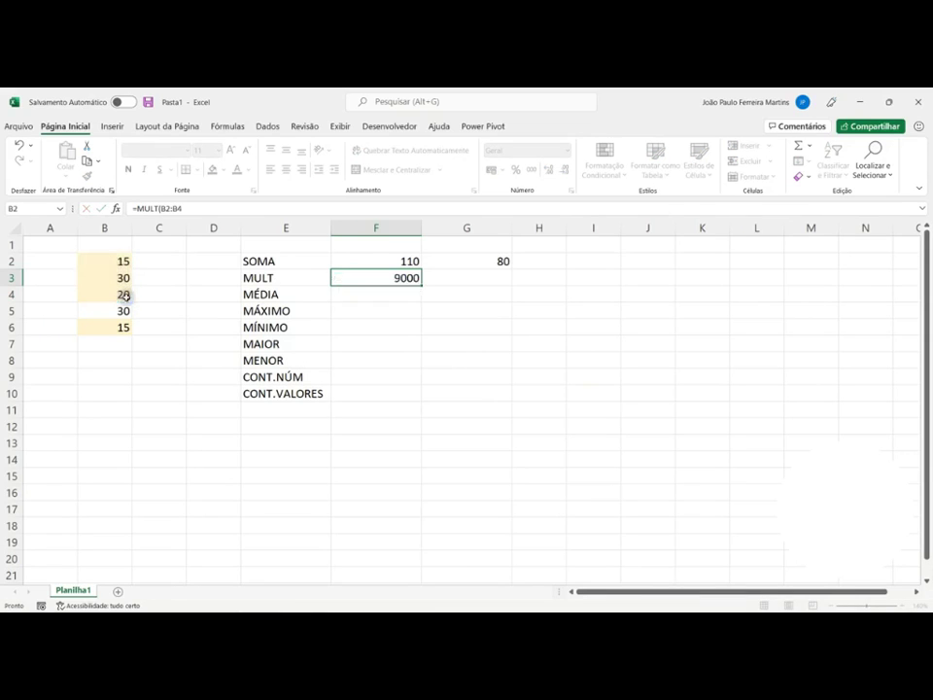
pyautogui.press('Up')
# Step: Try the average function's name in F4 with the accent (MÉDIA) and without it (Media), and cancel the entry
pyautogui.click(376, 295)
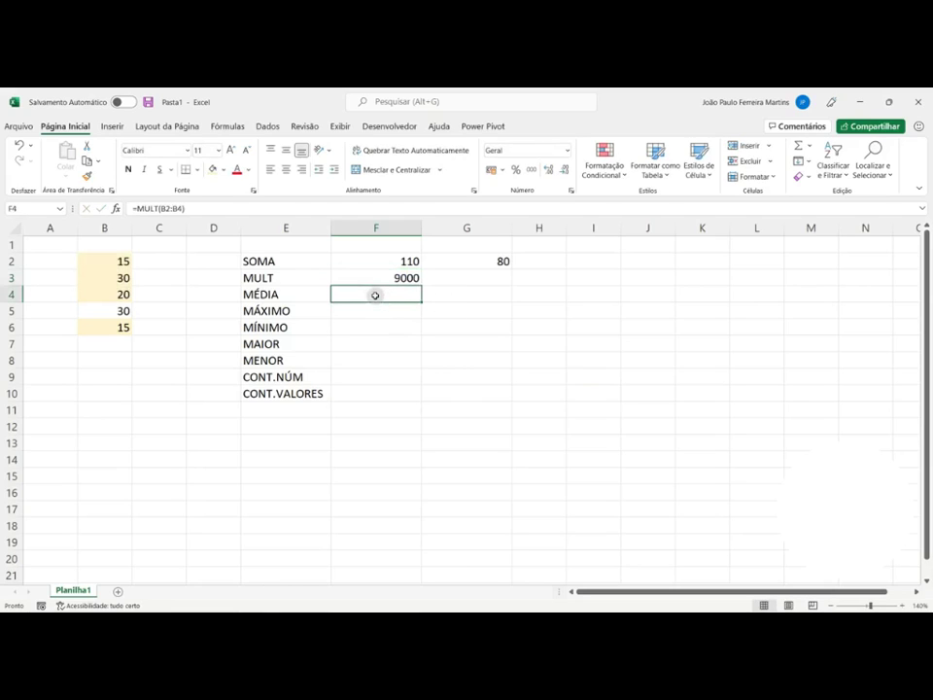
pyautogui.write('=médi')
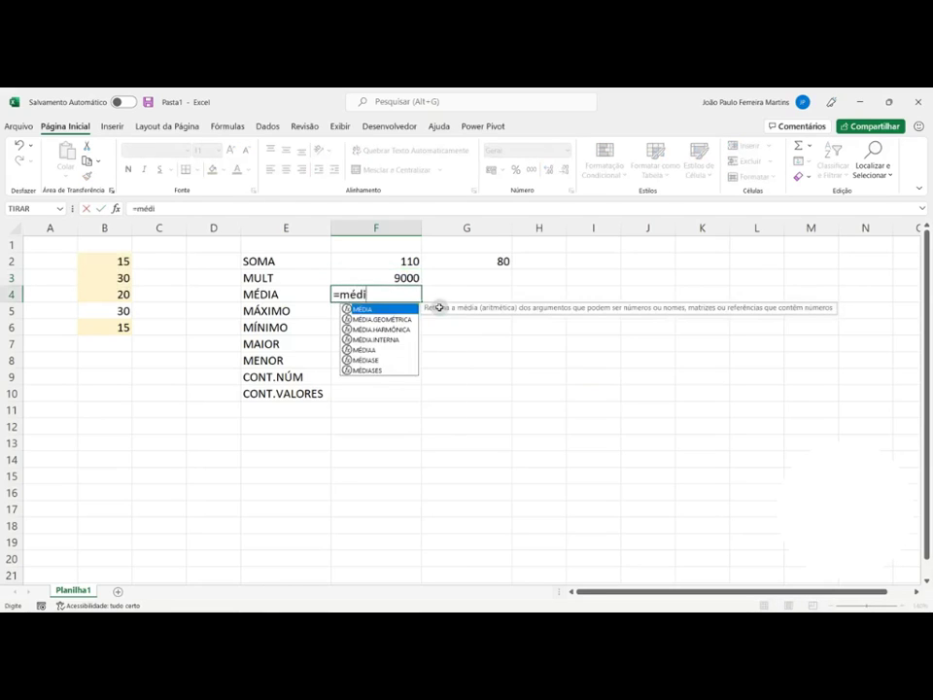
pyautogui.press('Tab')
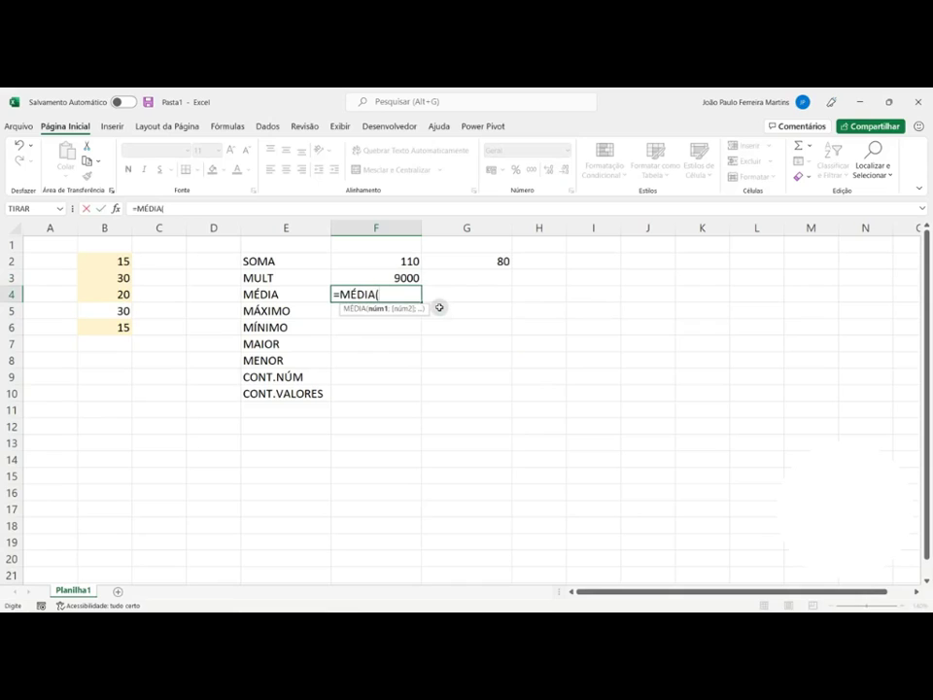
pyautogui.press('BackSpace')
pyautogui.press('BackSpace')
pyautogui.press('BackSpace')
pyautogui.press('BackSpace')
pyautogui.press('BackSpace')
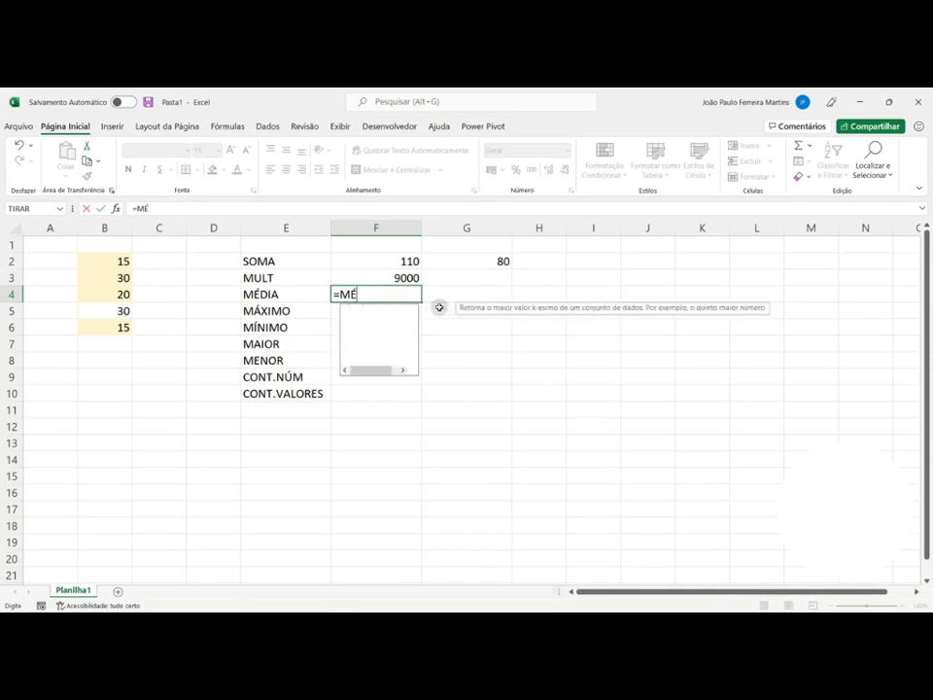
pyautogui.write('edia')
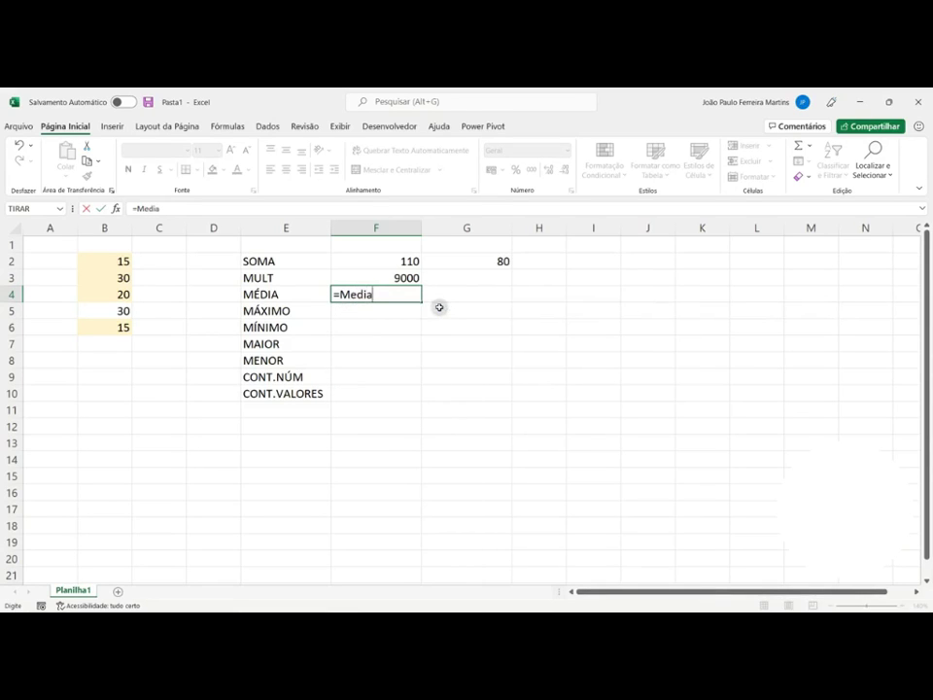
pyautogui.press('BackSpace')
pyautogui.press('BackSpace')
pyautogui.press('BackSpace')
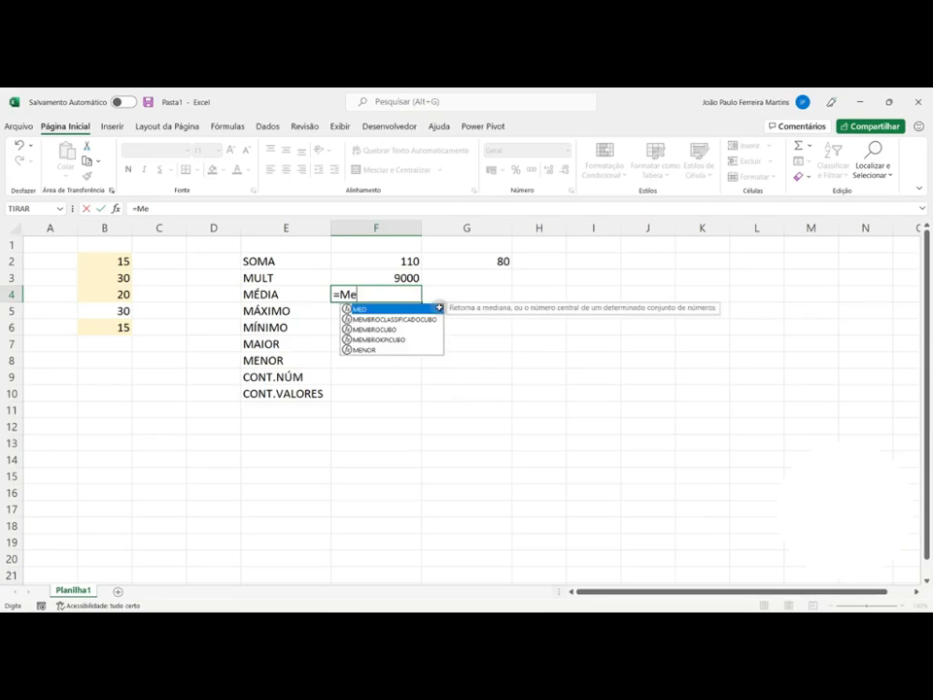
pyautogui.press('BackSpace')
pyautogui.write('é')
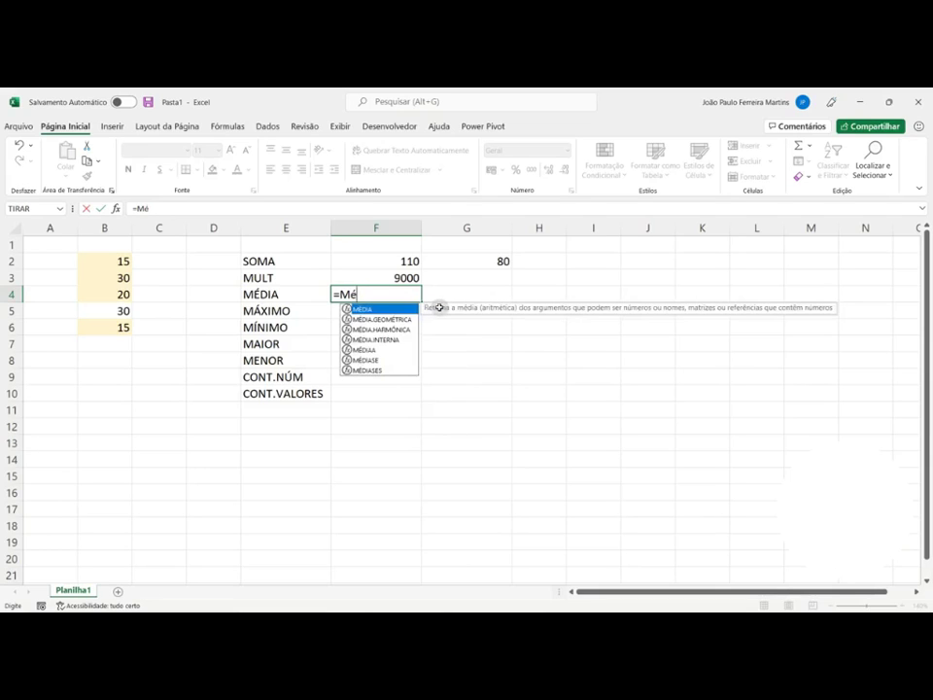
pyautogui.press('BackSpace')
pyautogui.press('BackSpace')
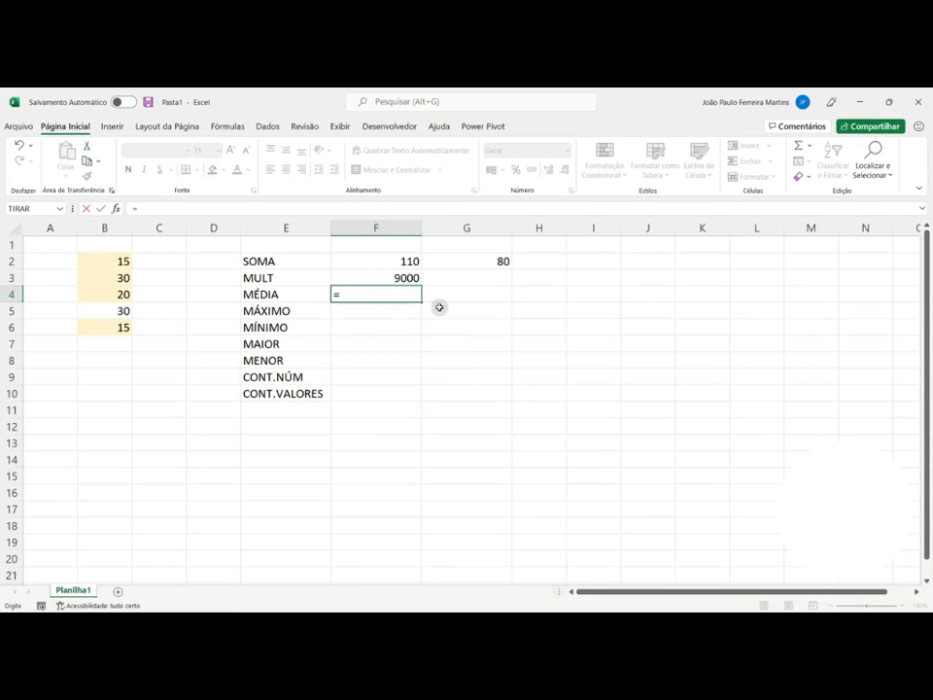
pyautogui.press('Escape')
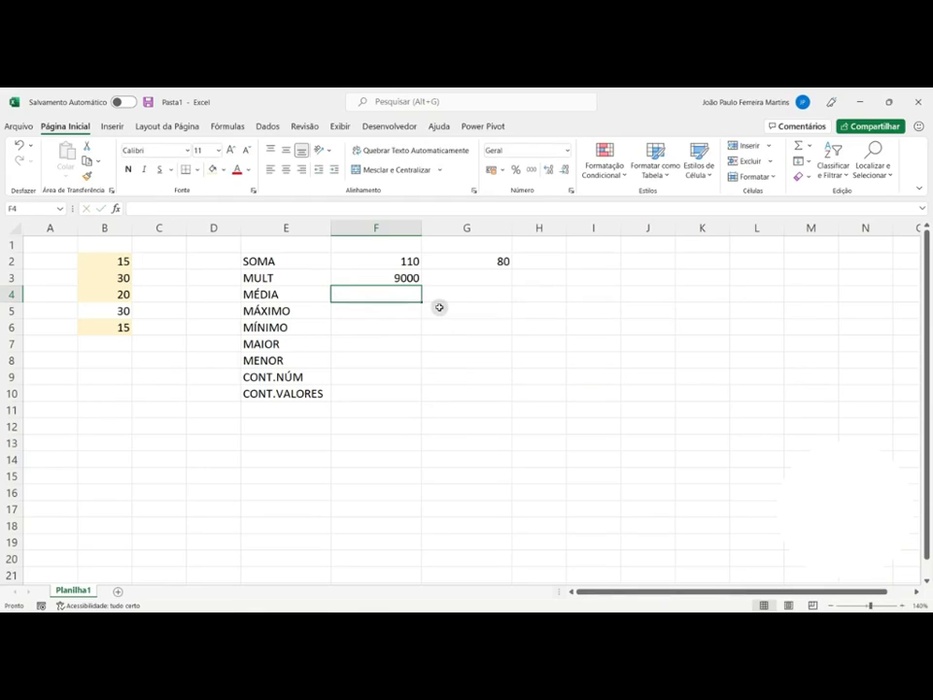
# Step: Begin a formula with =mé in F4 and examine the descriptions of the suggested functions, from MÉDIA to MÉDIASES
pyautogui.write('=m')
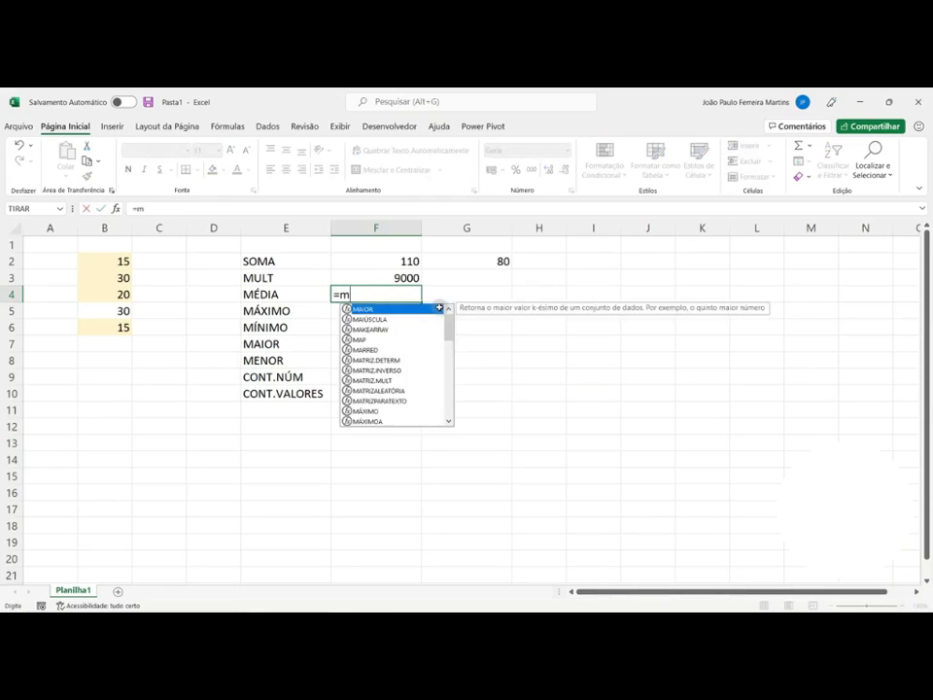
pyautogui.write('é')
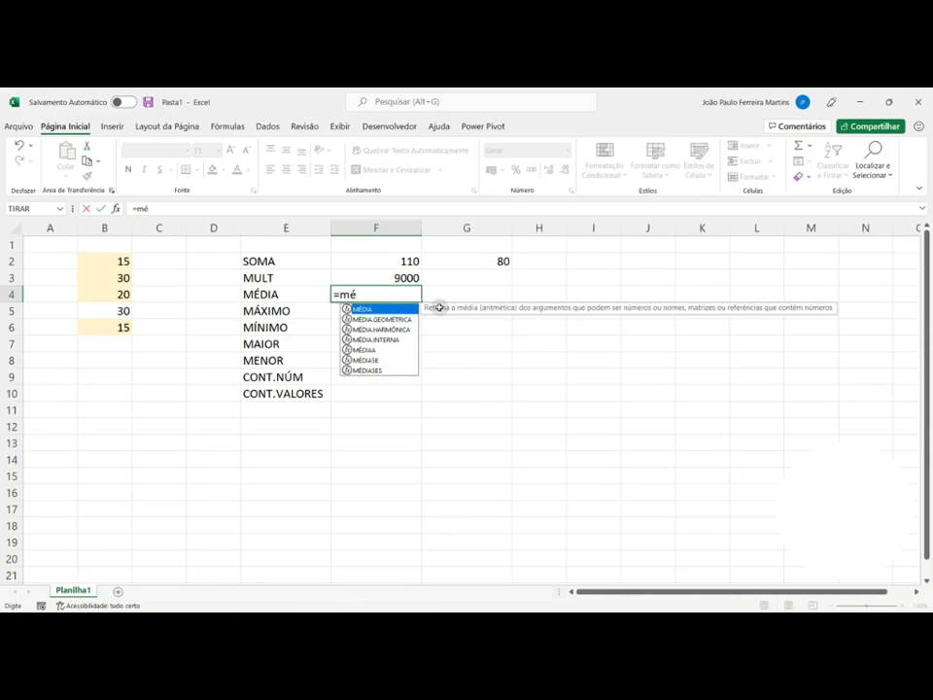
pyautogui.press('Down')
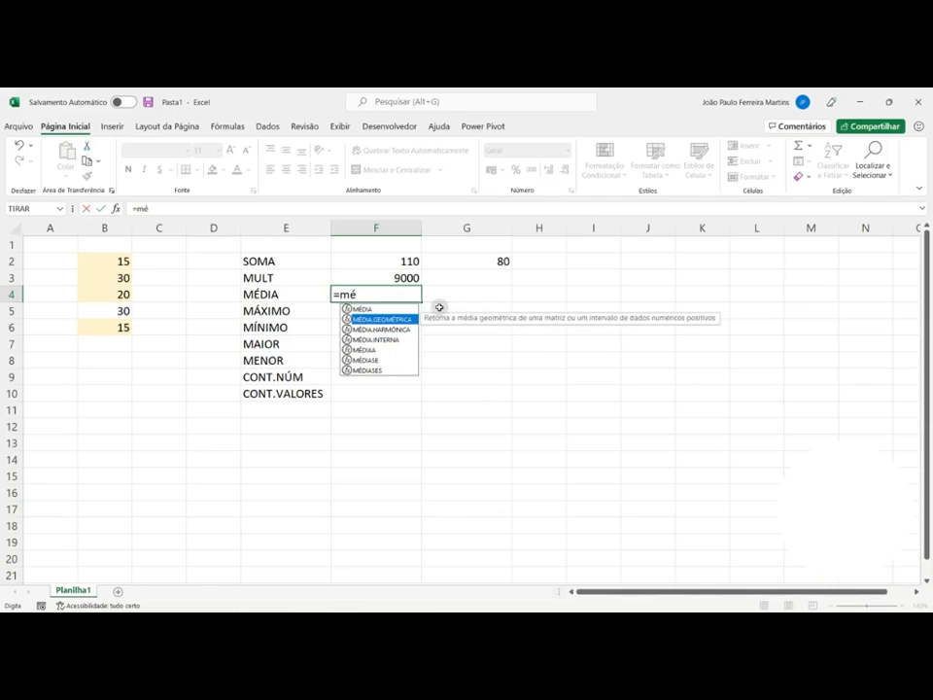
pyautogui.press('Down')
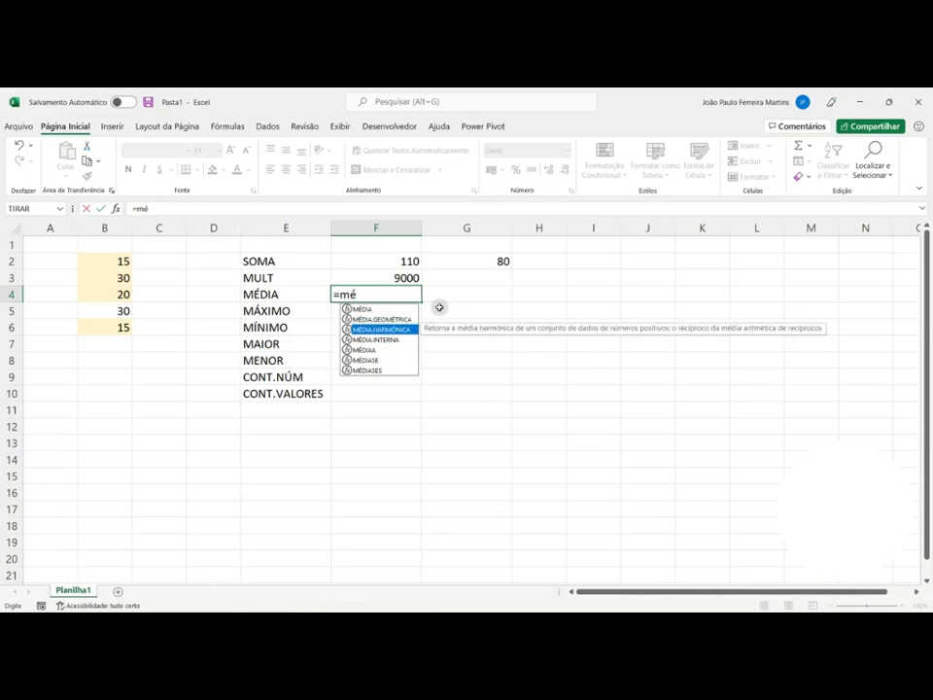
pyautogui.press('Down')
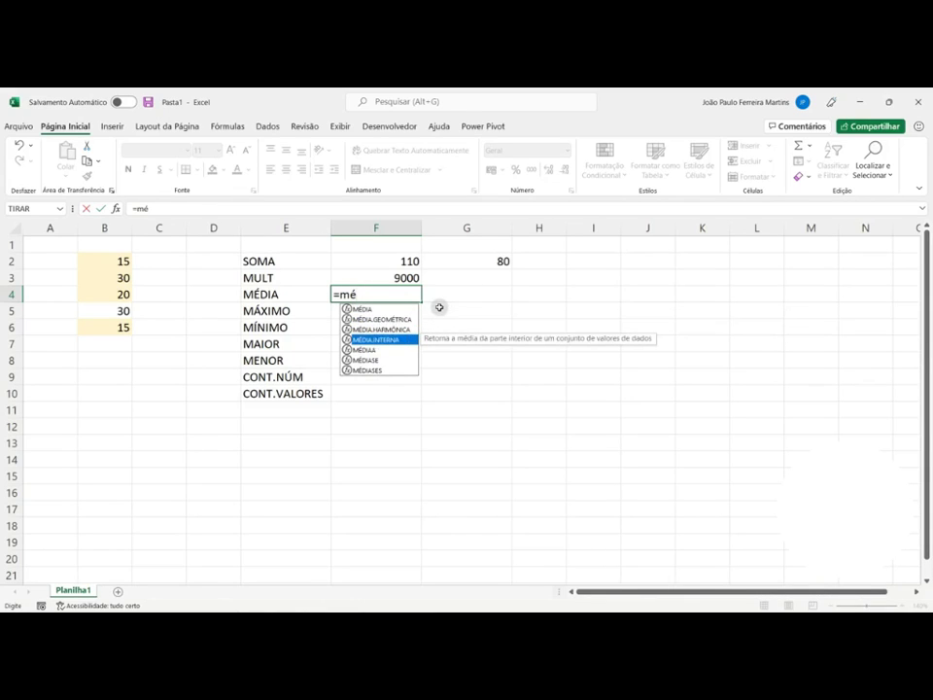
pyautogui.press('Down')
pyautogui.press('Down')
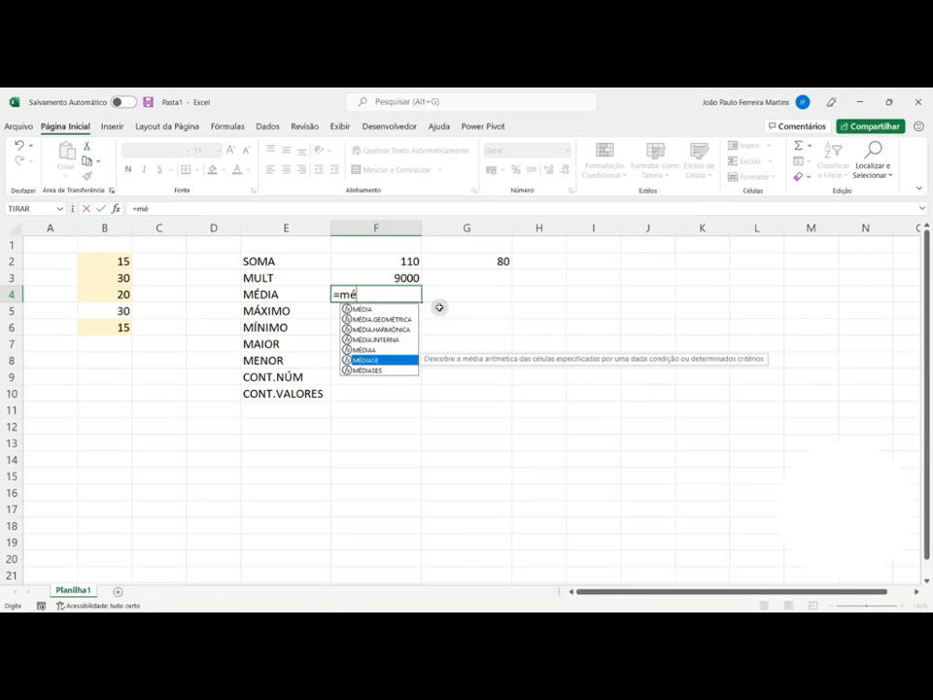
pyautogui.press('Down')
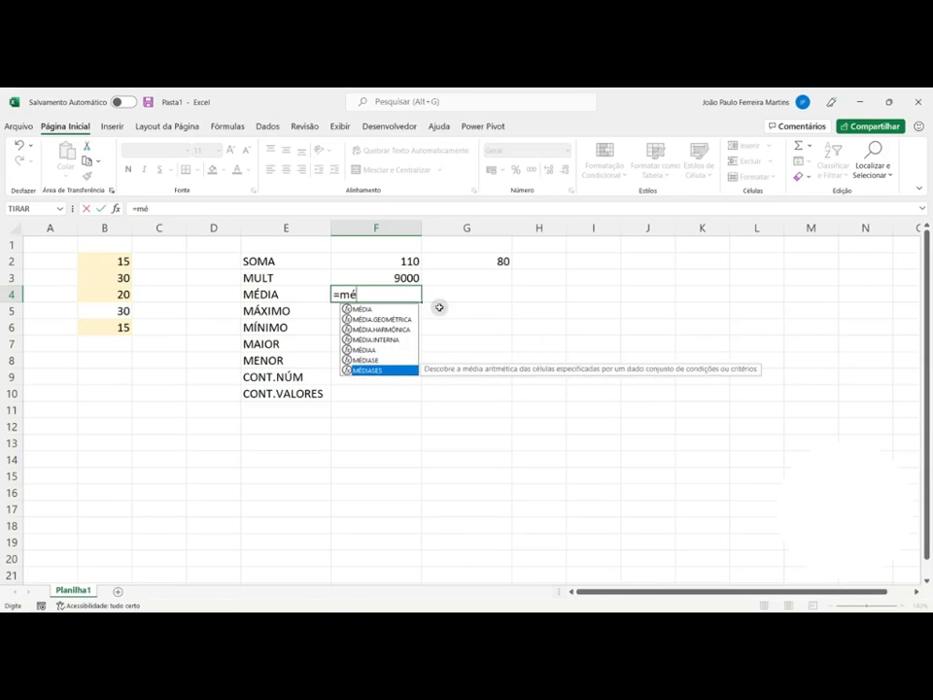
pyautogui.press('Up')
pyautogui.press('Up')
pyautogui.press('Up')
pyautogui.press('Up')
pyautogui.press('Up')
pyautogui.press('Up')
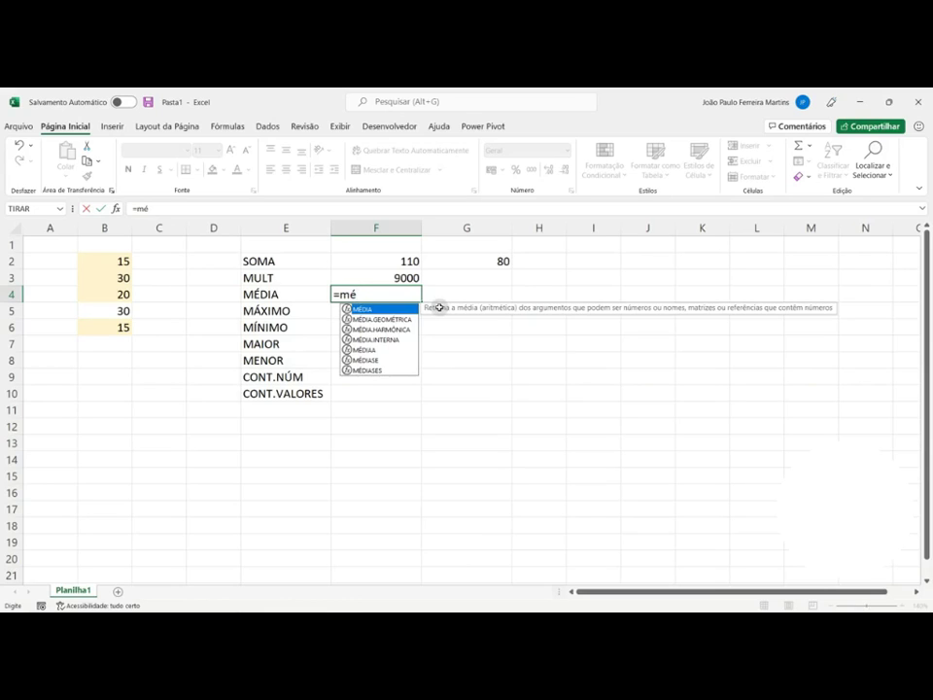
pyautogui.press('Down')
pyautogui.press('Down')
pyautogui.press('Down')
pyautogui.press('Down')
pyautogui.press('Down')
# Step: Complete the formula in F4 as =MÉDIA(B2:B6) to average the values, and check it against the range B2:B6
pyautogui.press('Up')
pyautogui.press('Up')
pyautogui.press('Up')
pyautogui.press('Up')
pyautogui.press('Up')
pyautogui.press('Tab')
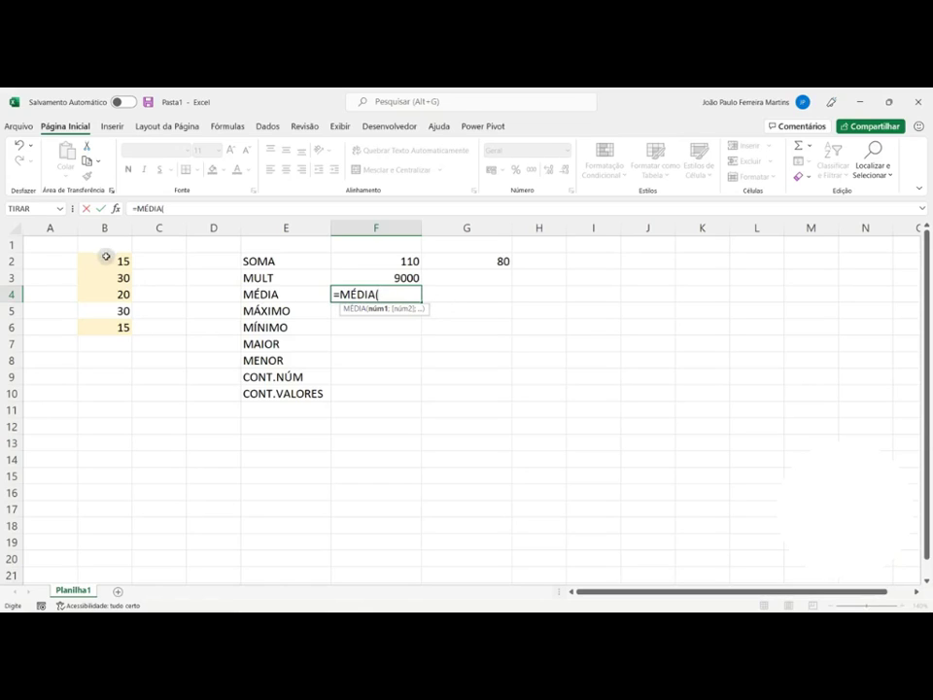
pyautogui.moveTo(106, 260); pyautogui.dragTo(105, 328)
pyautogui.press('Return')
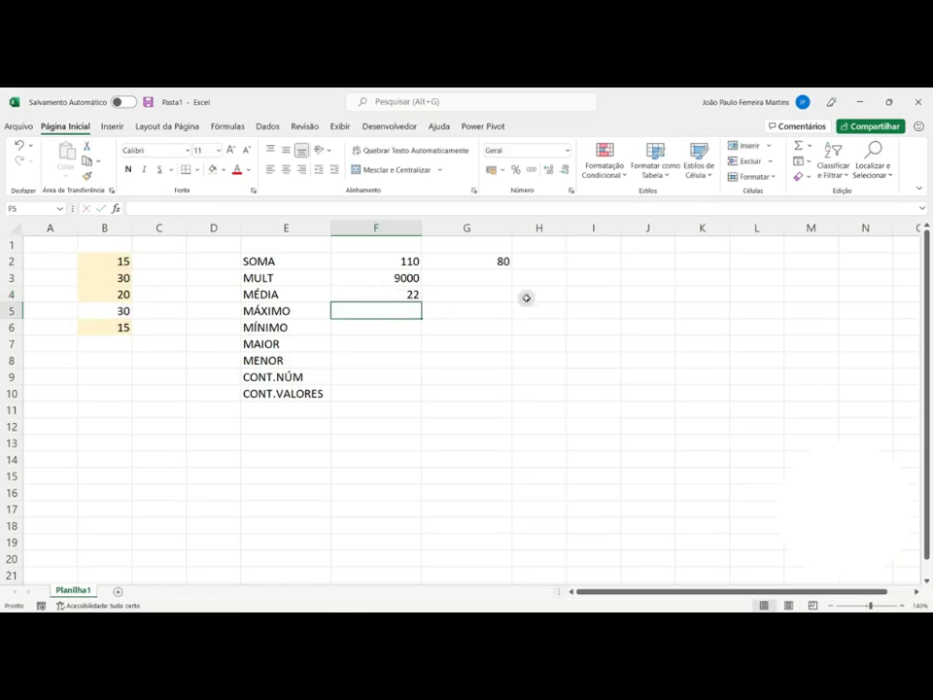
pyautogui.click(396, 296)
pyautogui.moveTo(119, 260); pyautogui.dragTo(121, 328)
# Step: Enter =MÁXIMO(B2:B6) in cell F5 to return the largest value, extending the range from B2 to the last filled cell
pyautogui.click(352, 309)
pyautogui.click(356, 327)
pyautogui.click(364, 311)
pyautogui.write('=')
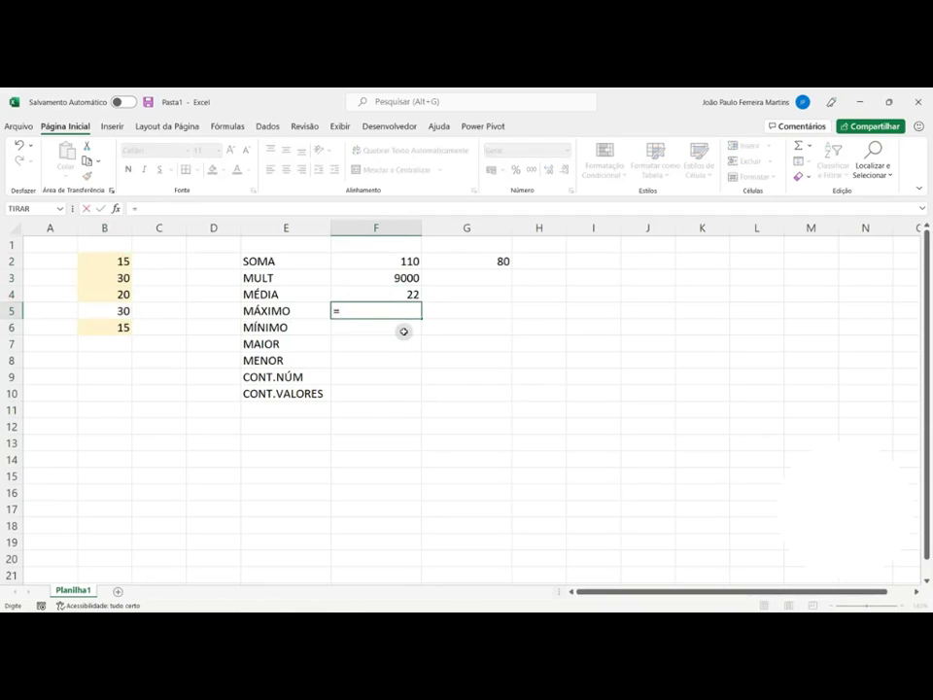
pyautogui.write('má')
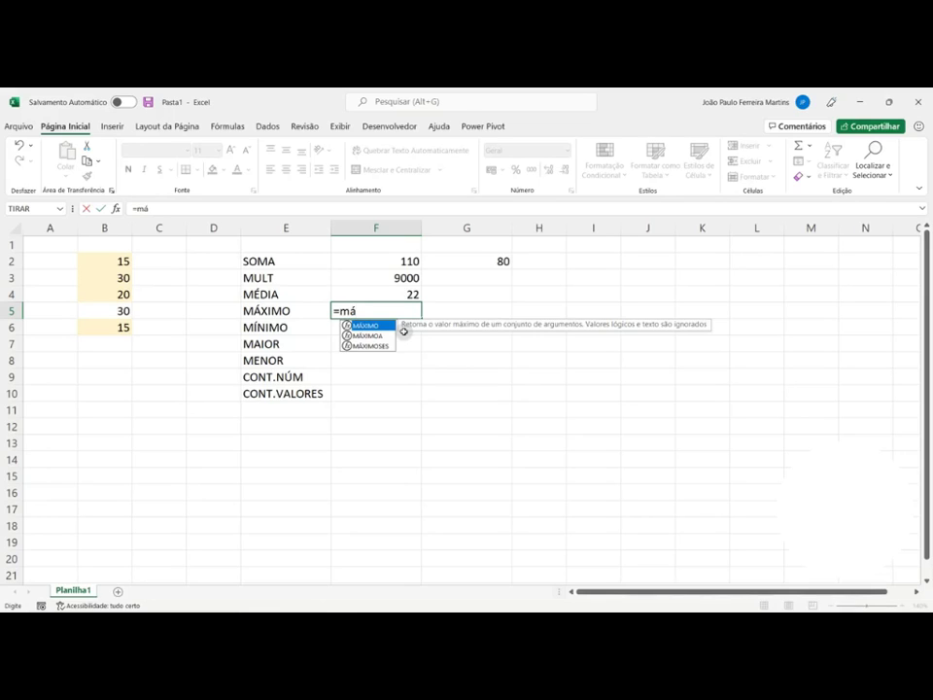
pyautogui.press('Tab')
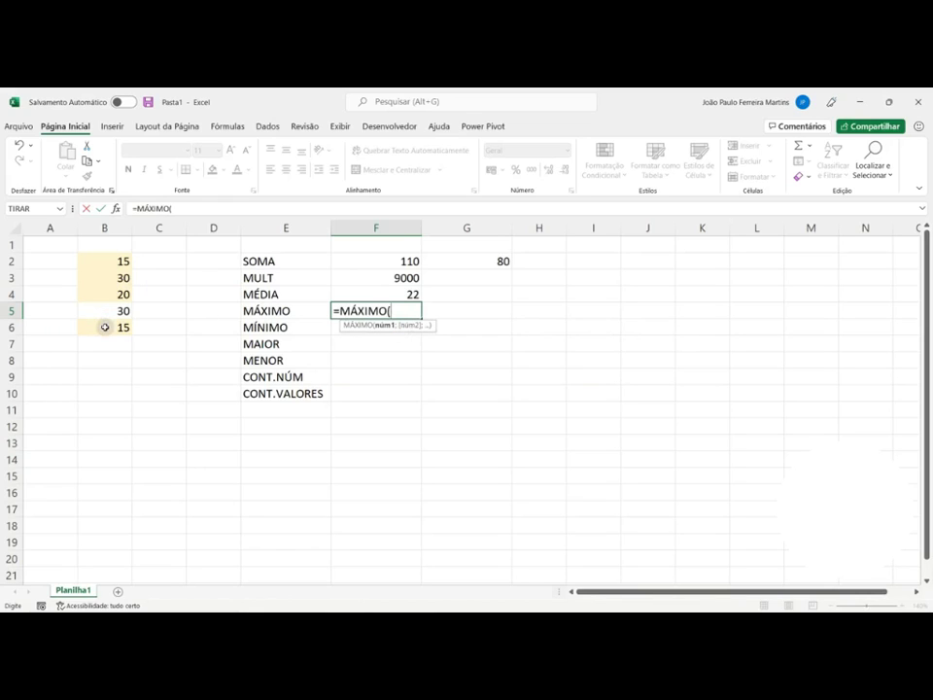
pyautogui.click(109, 260)
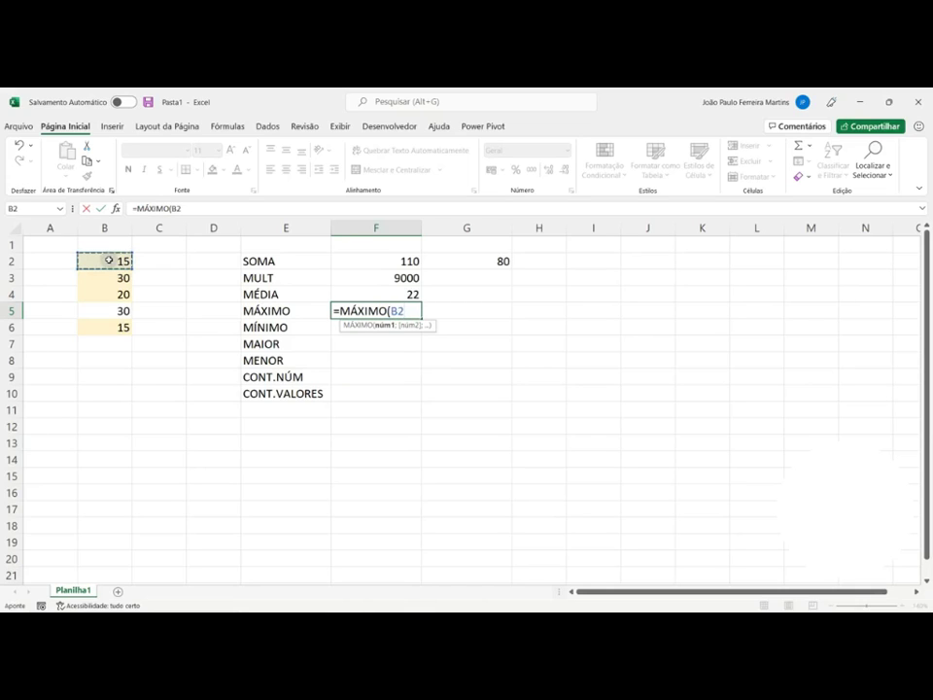
pyautogui.hotkey('ctrl', 'shift', 'Down')
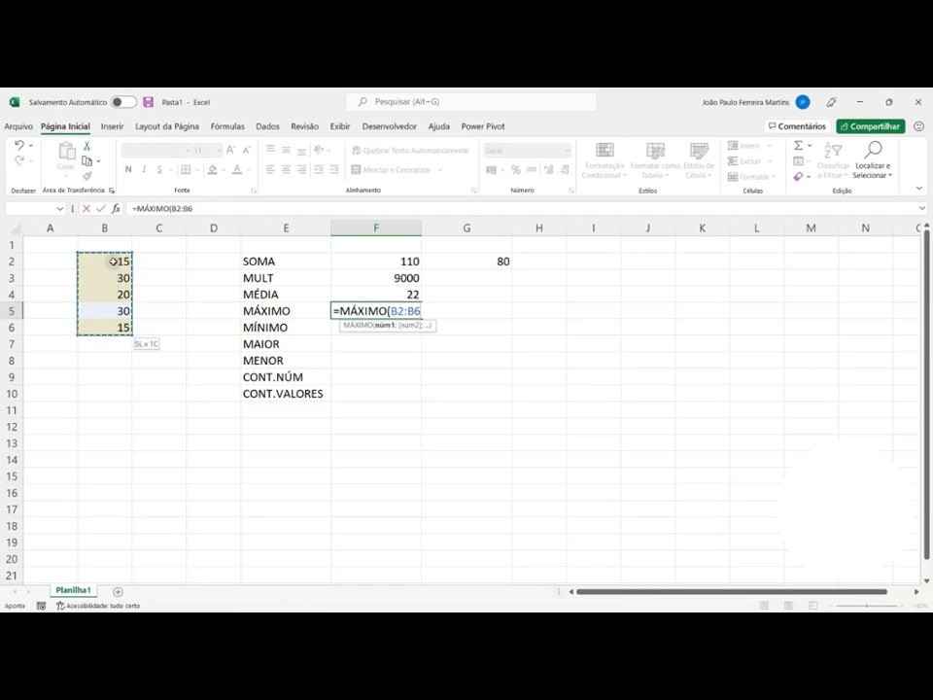
pyautogui.moveTo(83, 262); pyautogui.dragTo(117, 261)
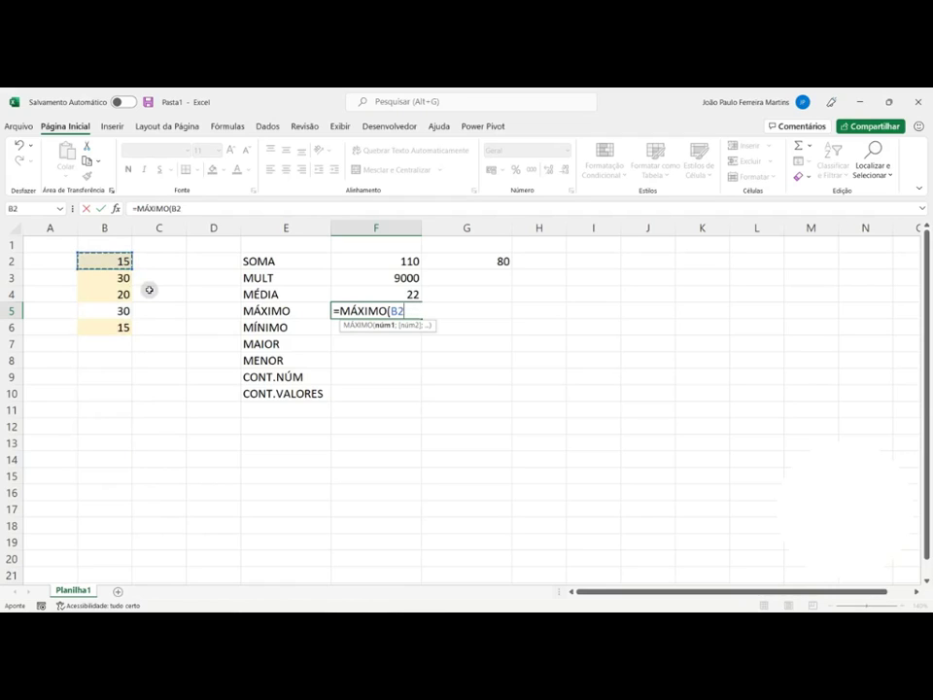
pyautogui.hotkey('ctrl', 'shift', 'Down')
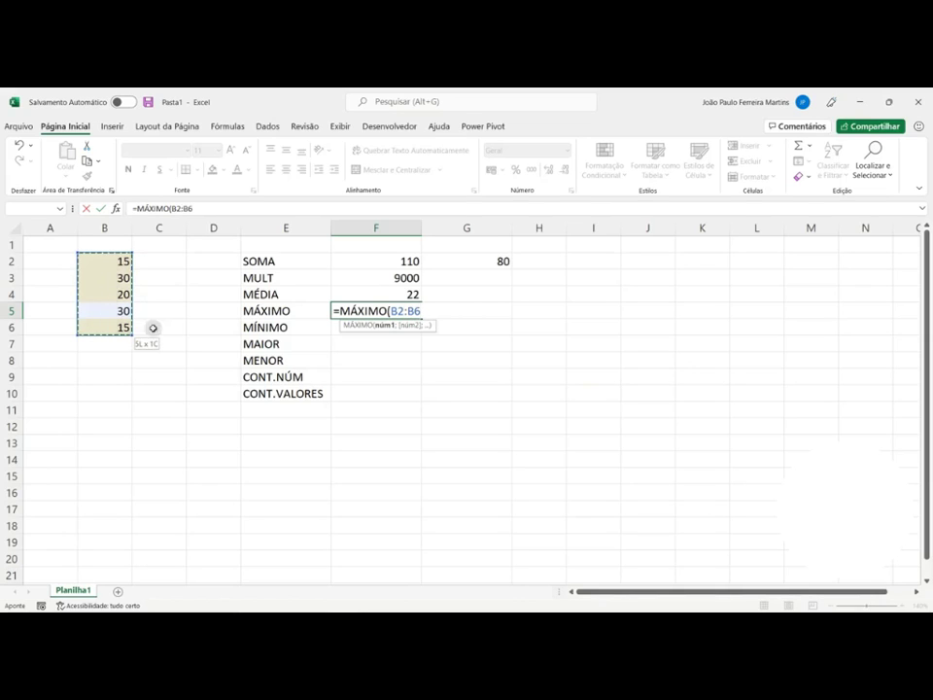
pyautogui.hotkey('ctrl', 'Return')
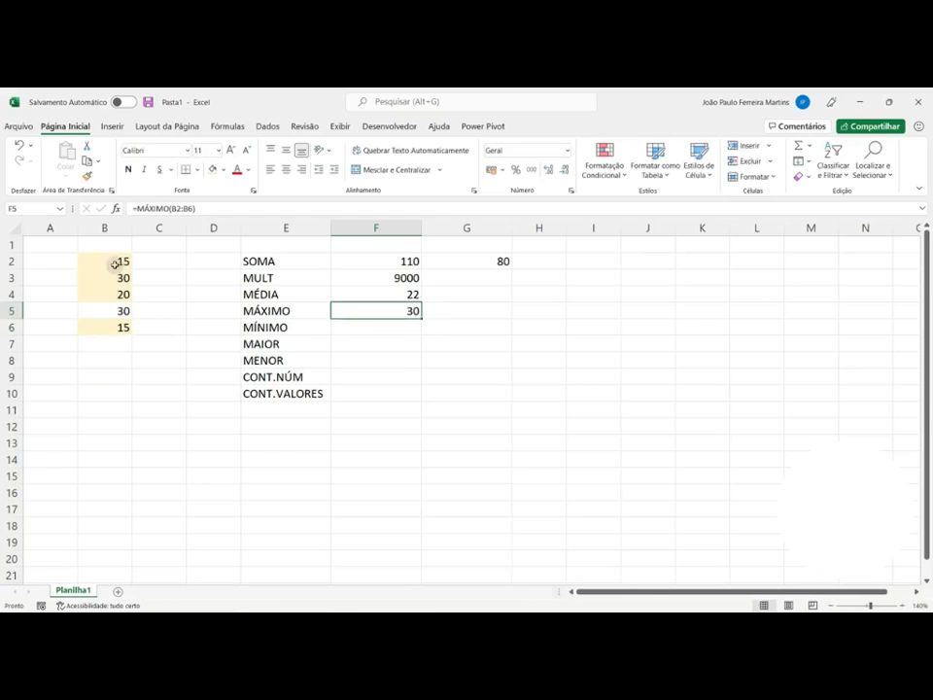
# Step: Remove the fill colour from the values in B2:B6
pyautogui.click(118, 311)
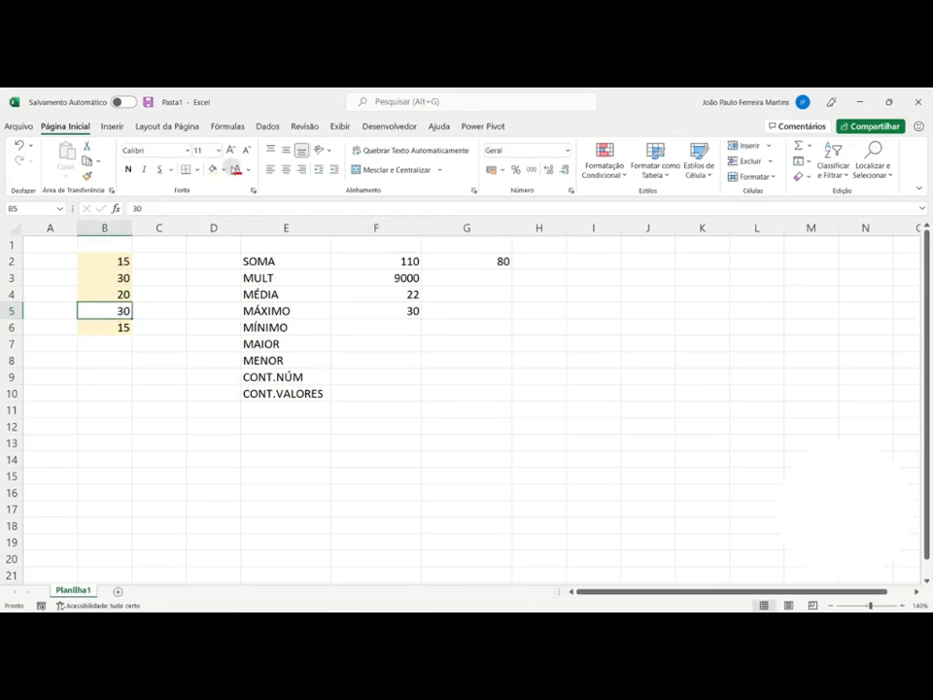
pyautogui.moveTo(114, 258); pyautogui.dragTo(121, 329)
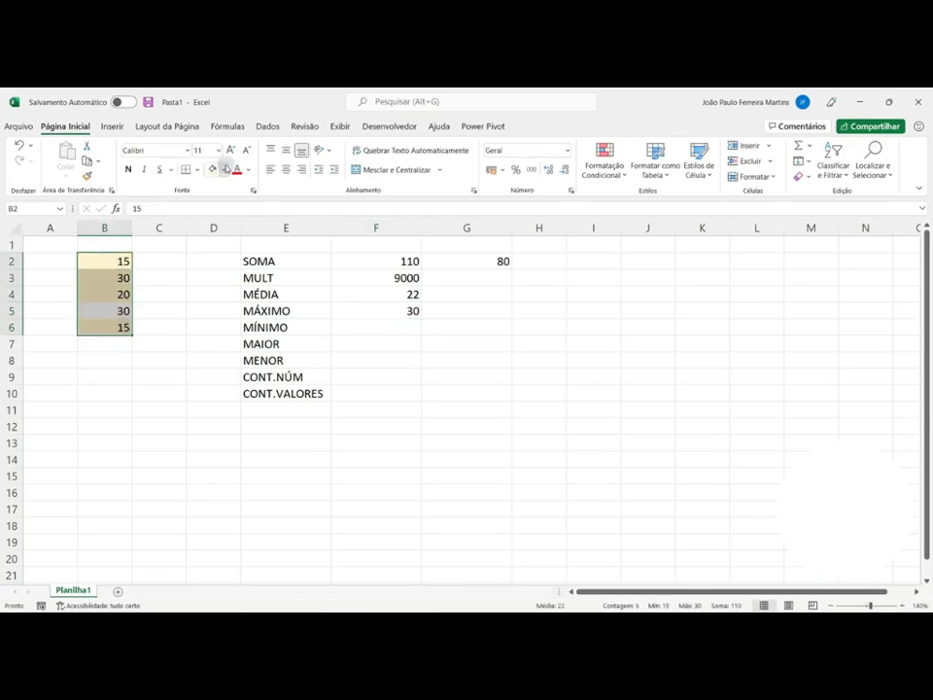
pyautogui.click(223, 170)
pyautogui.click(241, 304)
# Step: Fill cell B5 with gold, set its value to 50, and check the maximum in F5
pyautogui.click(118, 311)
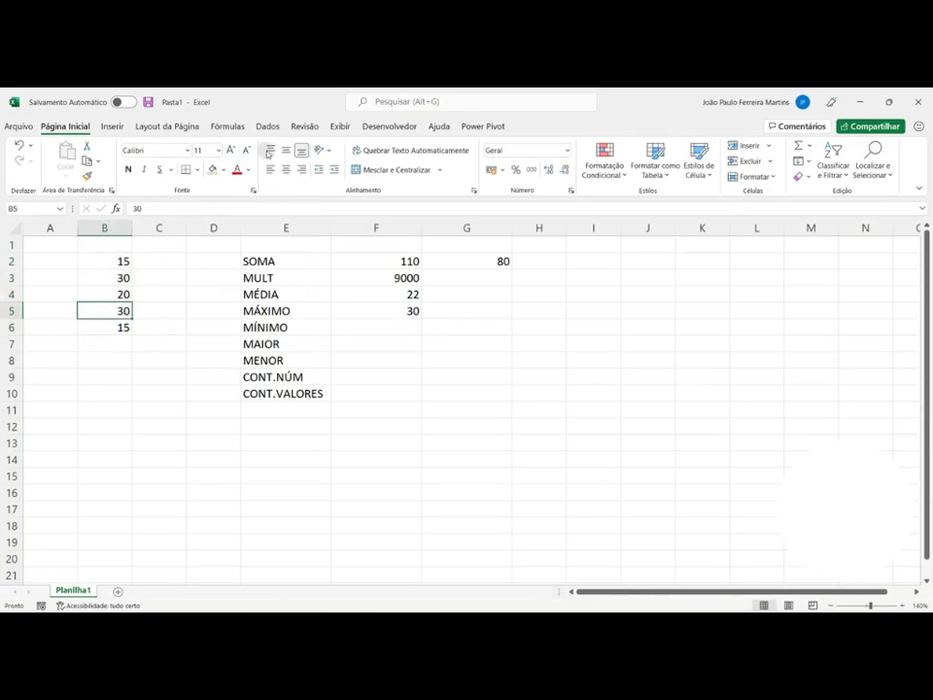
pyautogui.click(223, 171)
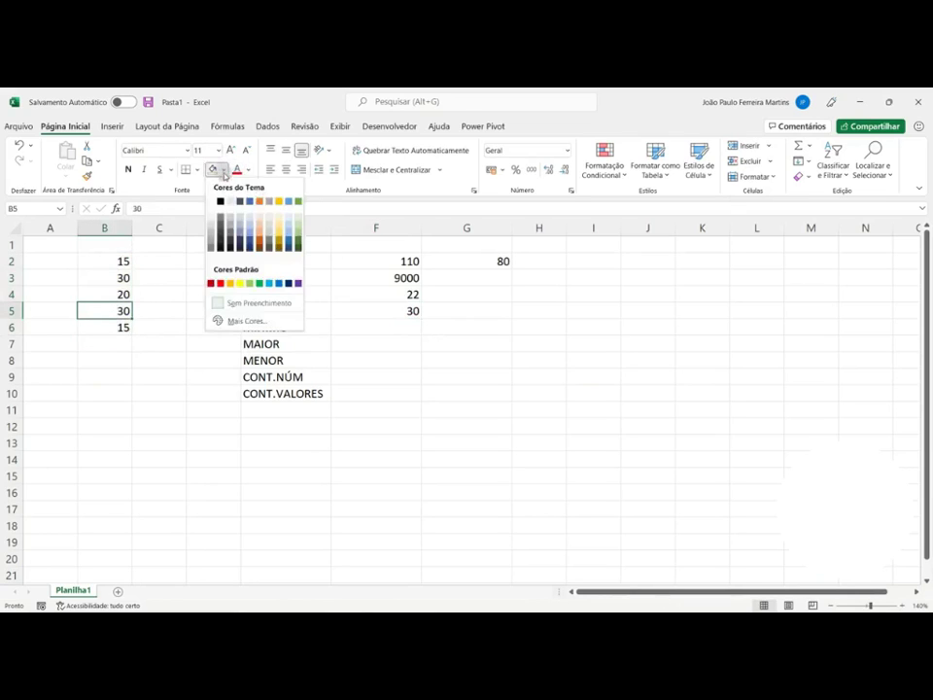
pyautogui.click(282, 203)
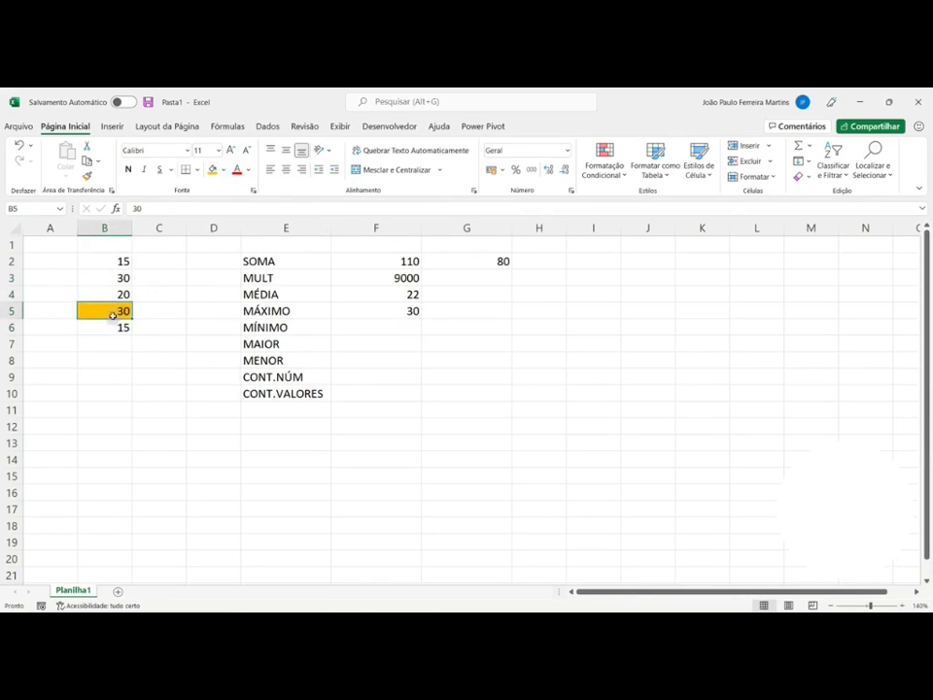
pyautogui.write('50')
pyautogui.press('Return')
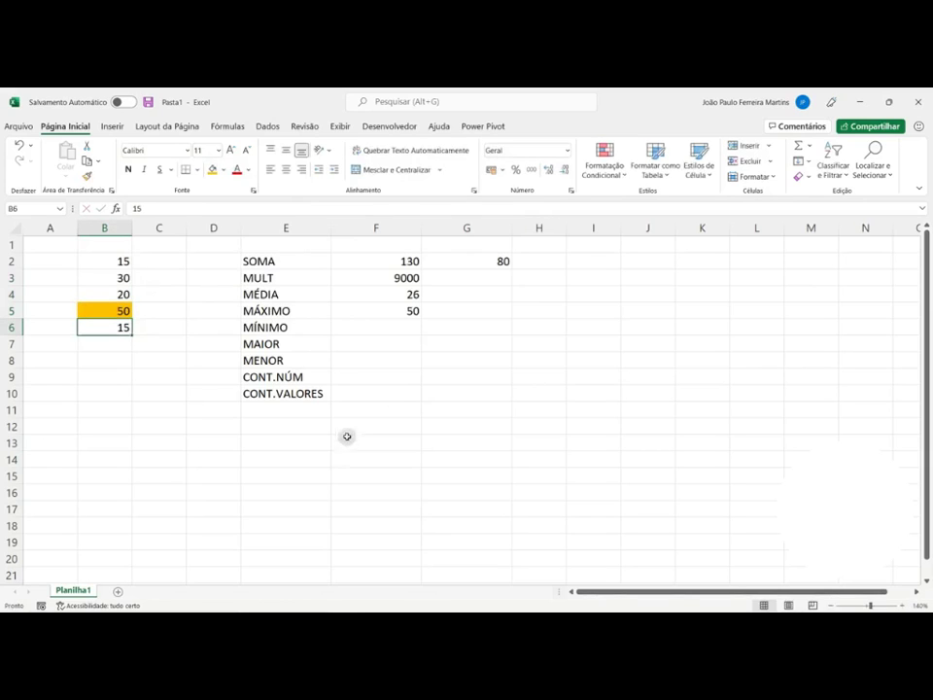
pyautogui.click(402, 310)
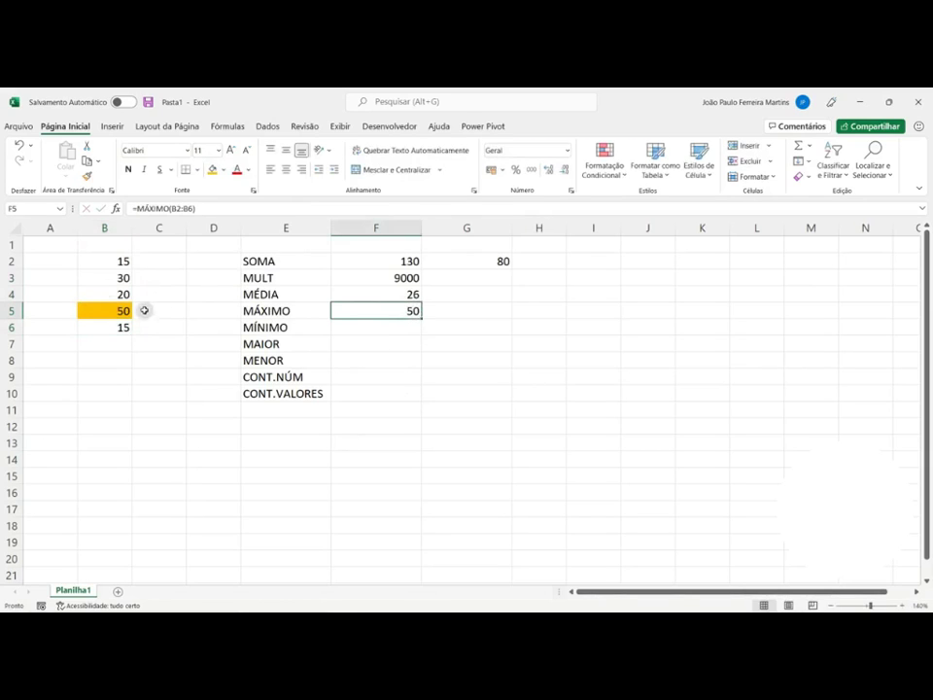
# Step: Fill cell B2 with light green, set its value to 70, and check the maximum in F5
pyautogui.click(105, 262)
pyautogui.click(223, 171)
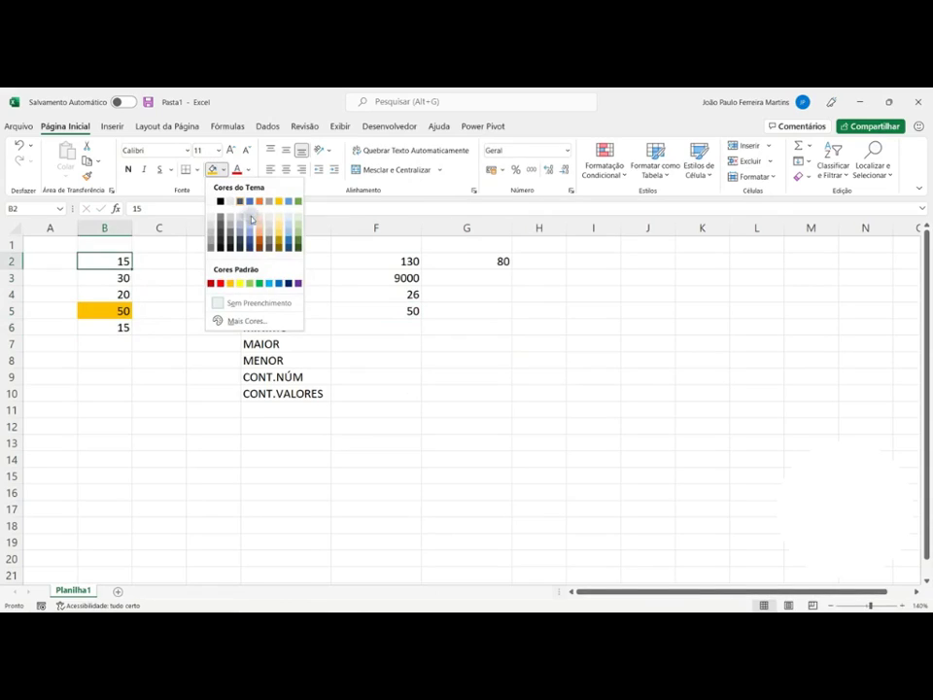
pyautogui.click(297, 227)
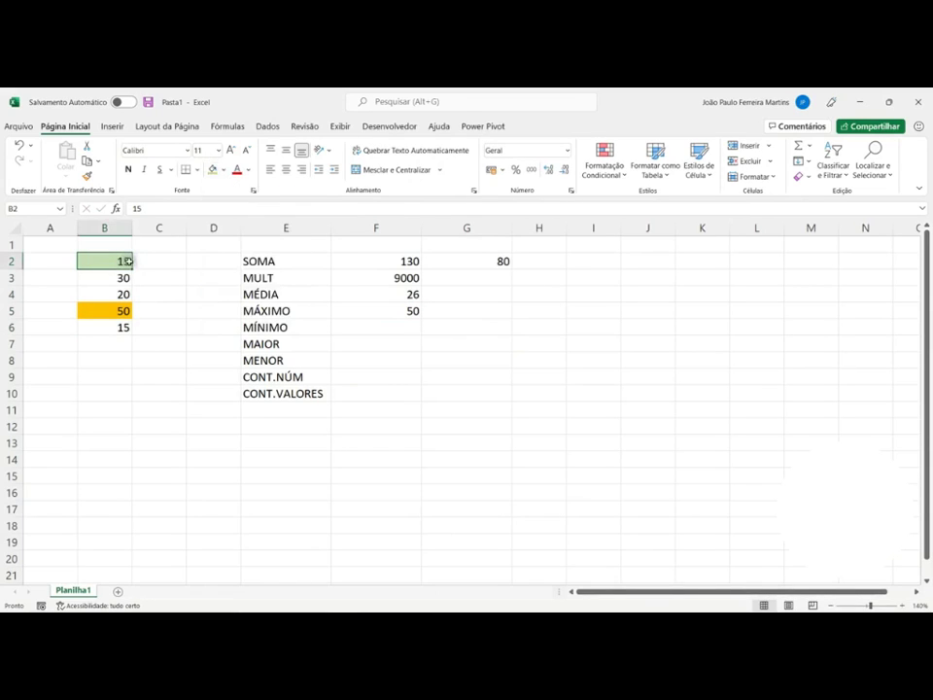
pyautogui.write('70')
pyautogui.press('Return')
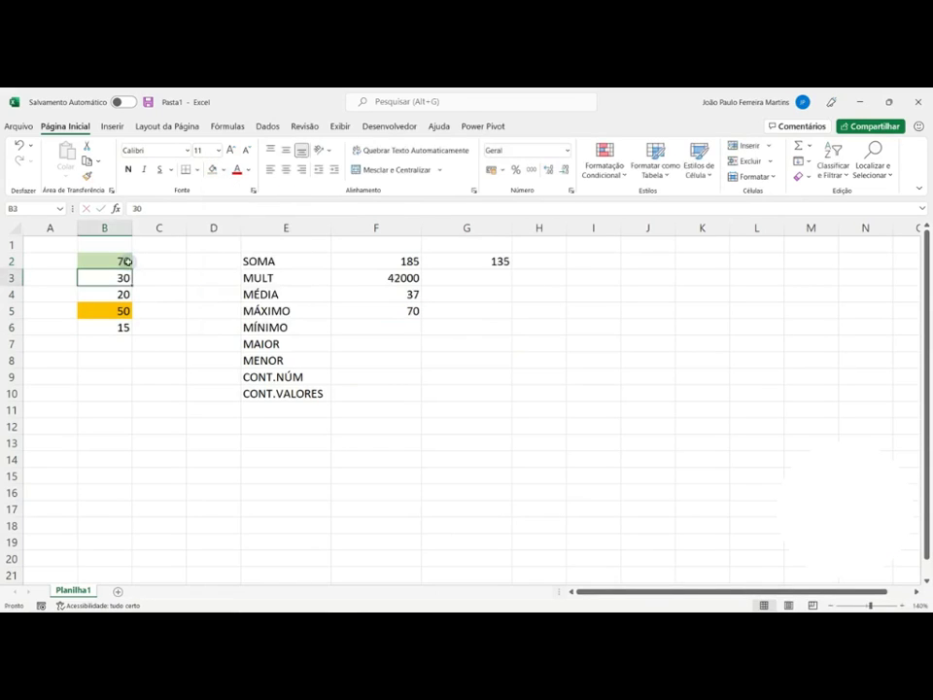
pyautogui.click(412, 309)
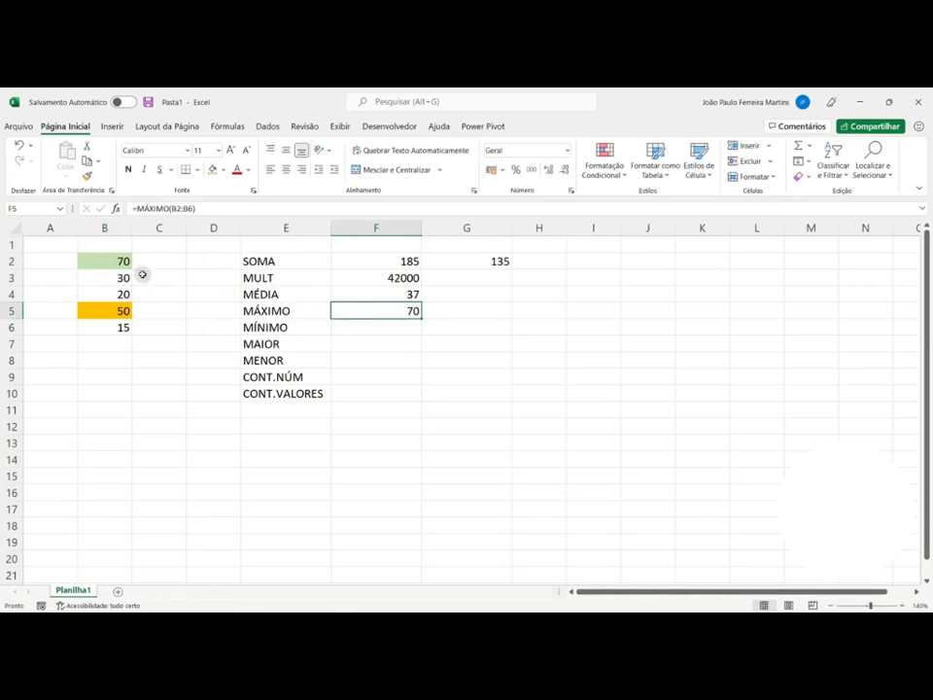
# Step: Clear the fill colour from cells B2:B5
pyautogui.moveTo(109, 262); pyautogui.dragTo(119, 308)
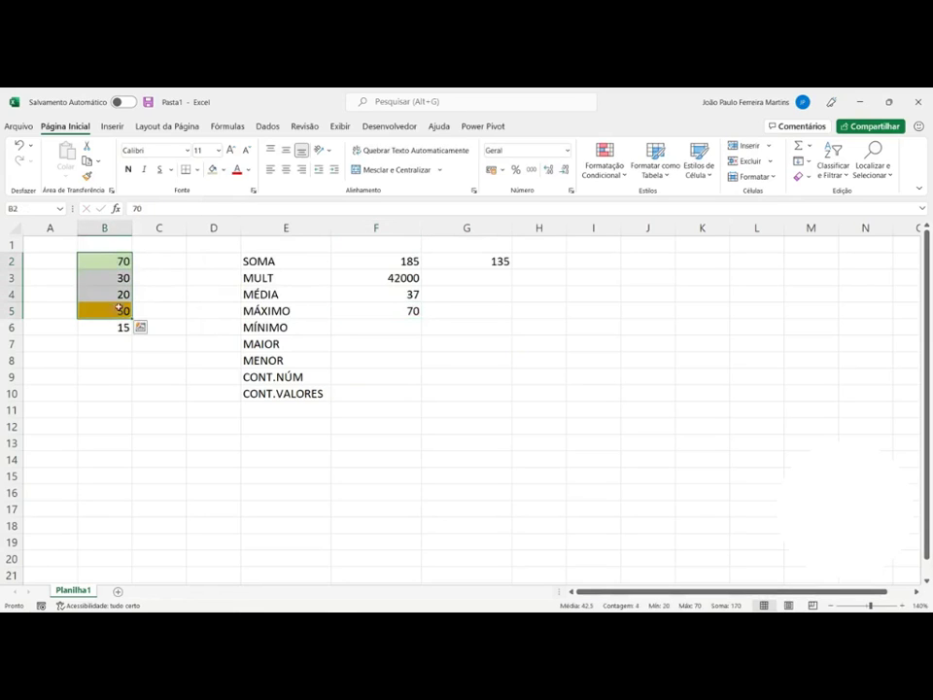
pyautogui.click(223, 169)
pyautogui.click(237, 300)
# Step: Enter =MÍNIMO(B:B) in cell F6 to find the smallest value in the whole column B, and compare it with B6
pyautogui.click(394, 328)
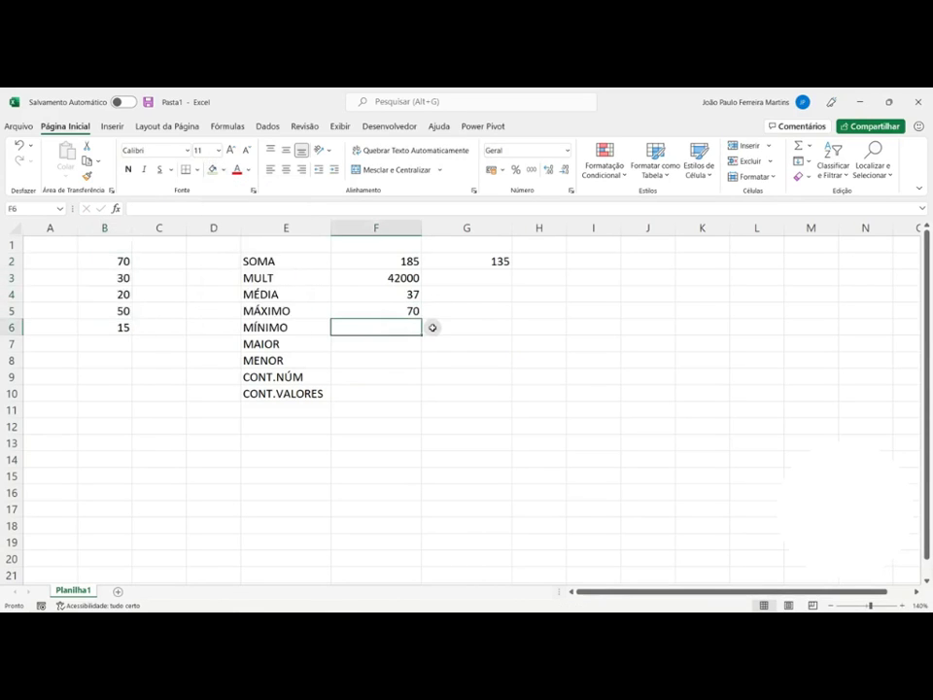
pyautogui.write('=mí')
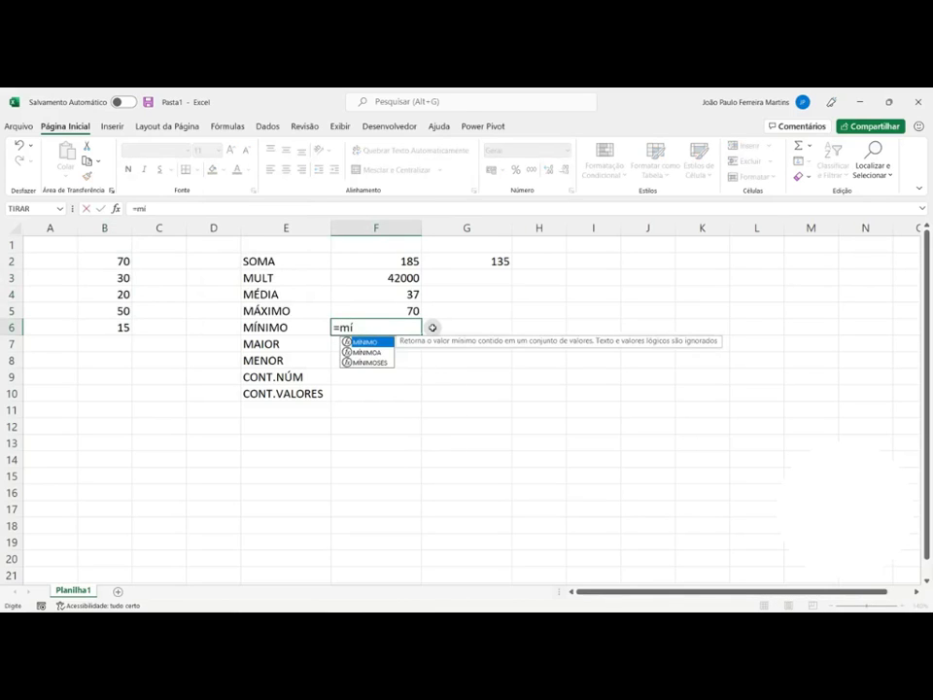
pyautogui.press('Tab')
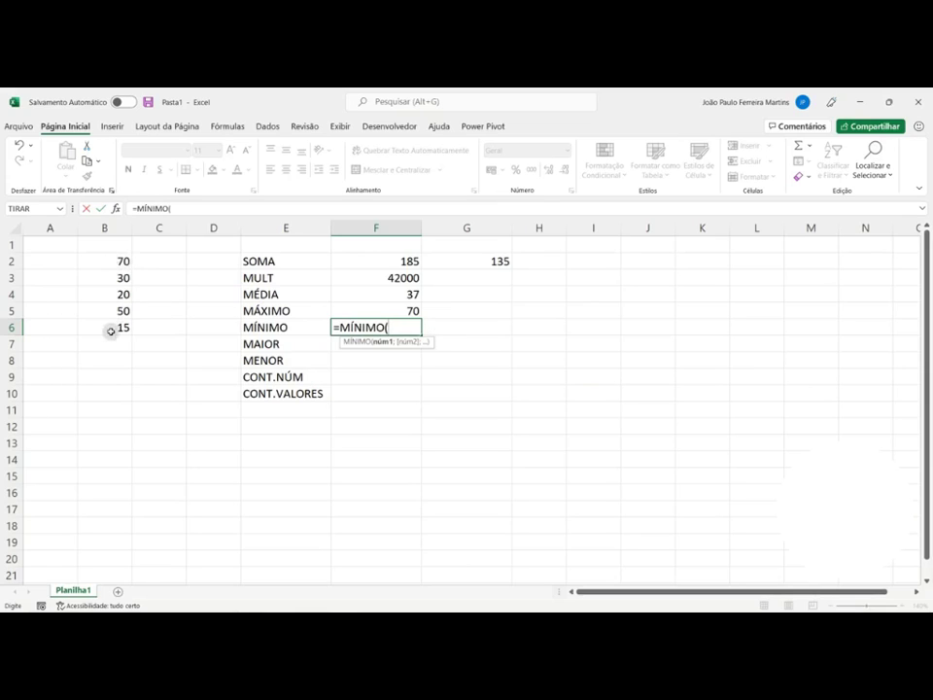
pyautogui.click(102, 227)
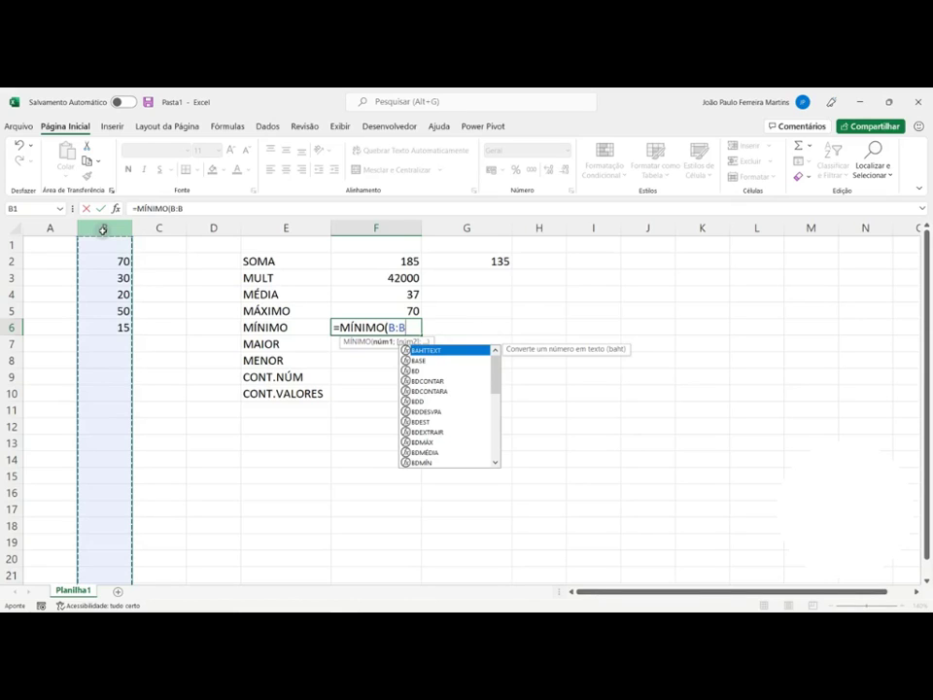
pyautogui.write(')')
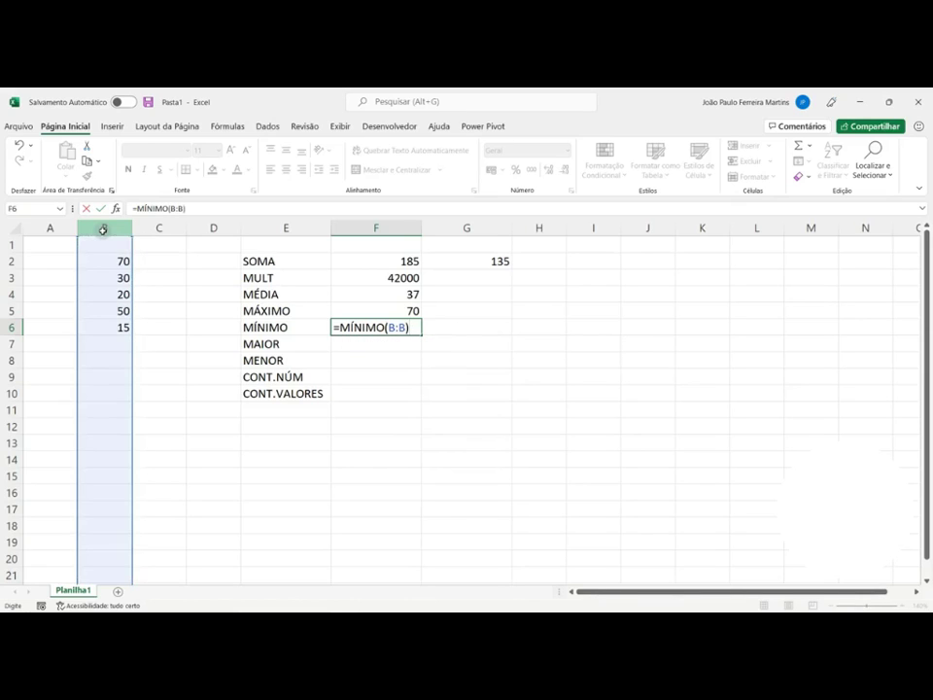
pyautogui.press('Return')
pyautogui.click(394, 325)
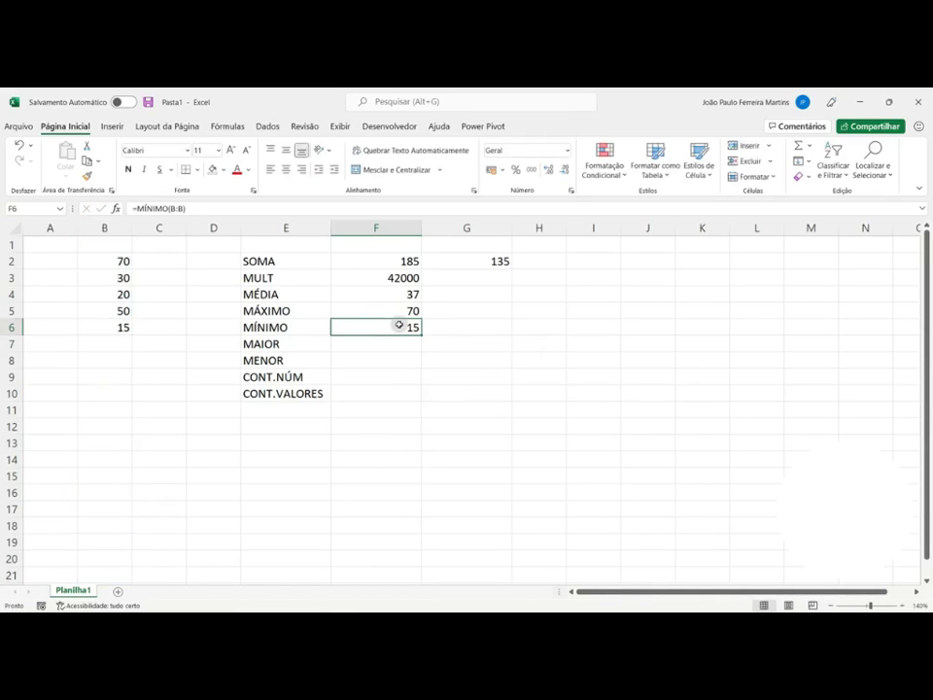
pyautogui.click(125, 325)
# Step: Fill the empty cell B9 with light gold and enter the value 5 in it
pyautogui.click(104, 376)
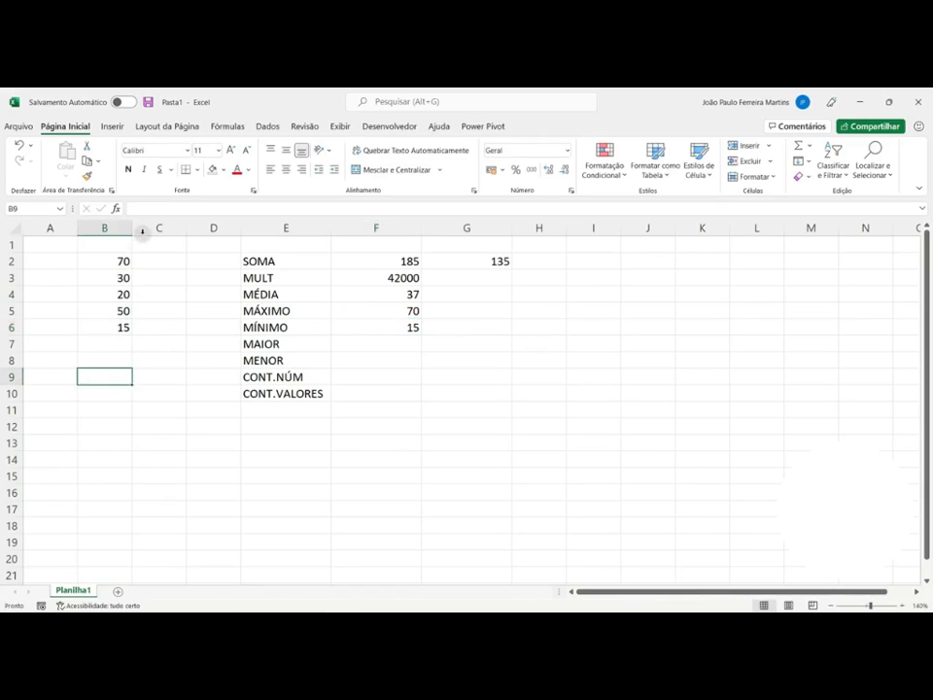
pyautogui.click(222, 170)
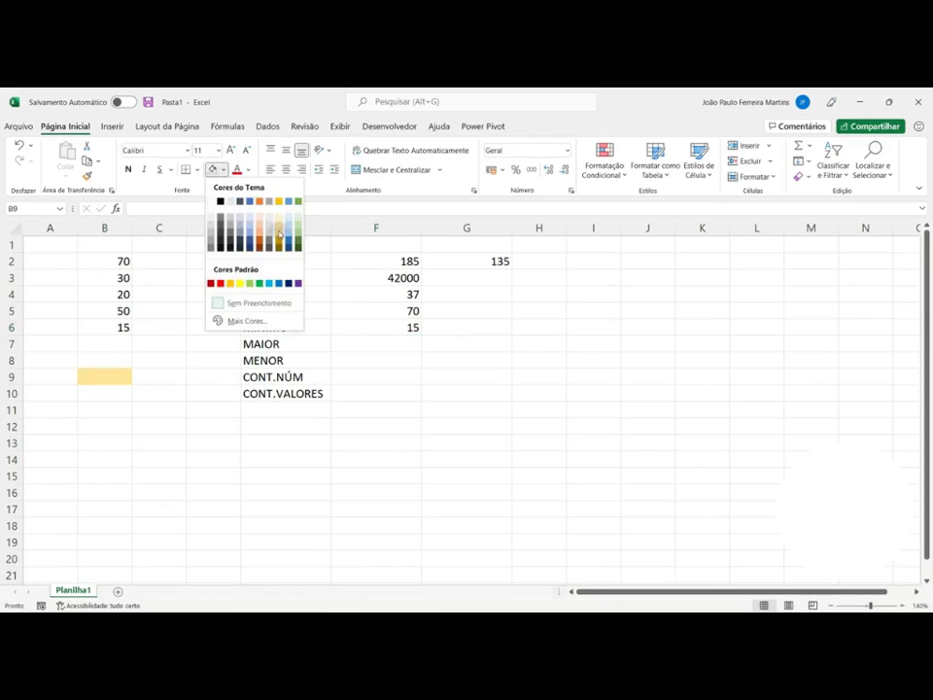
pyautogui.click(238, 283)
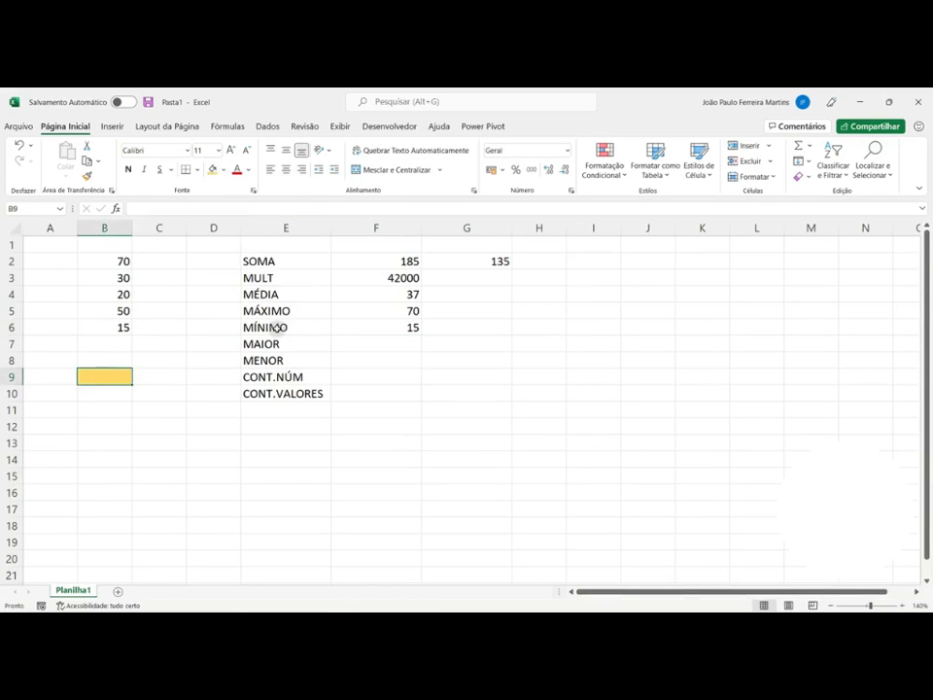
pyautogui.write('5')
pyautogui.press('Return')
# Step: Examine the MÍNIMO formula in F6 and the column range it refers to, leaving it as it is
pyautogui.click(423, 329)
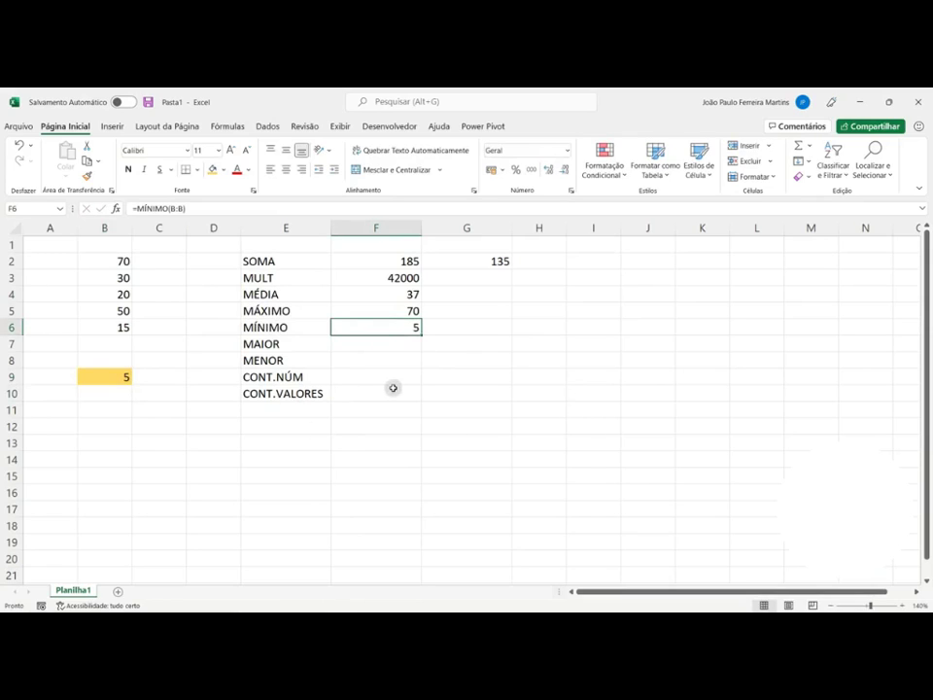
pyautogui.press('F2')
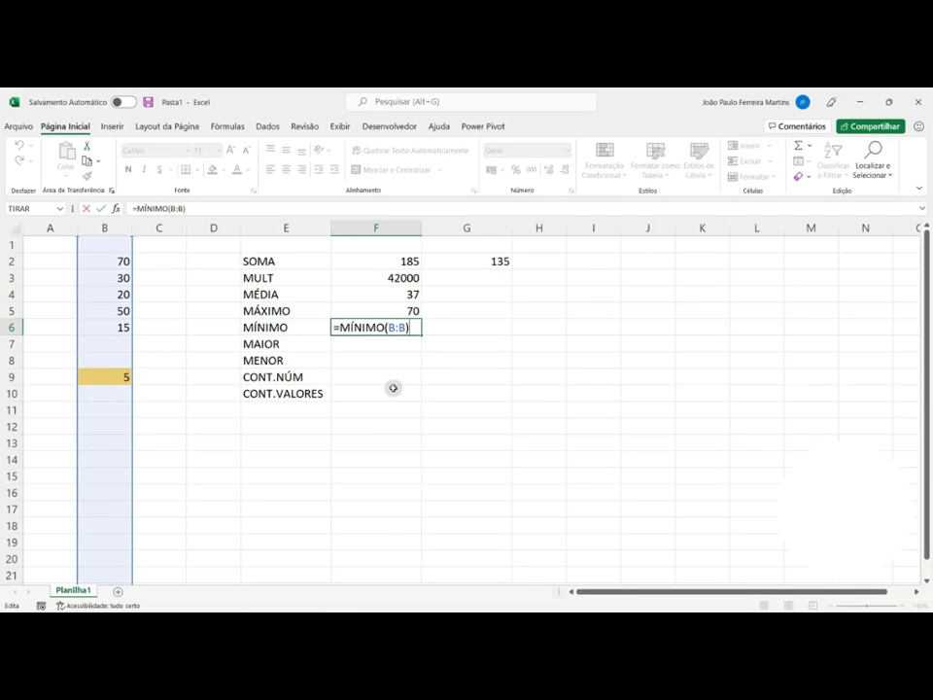
pyautogui.hotkey('ctrl', 'Return')
# Step: Review the function names listed in column E, from SOMA in E2 down to CONT.VALORES in E10
pyautogui.click(281, 260)
pyautogui.click(274, 277)
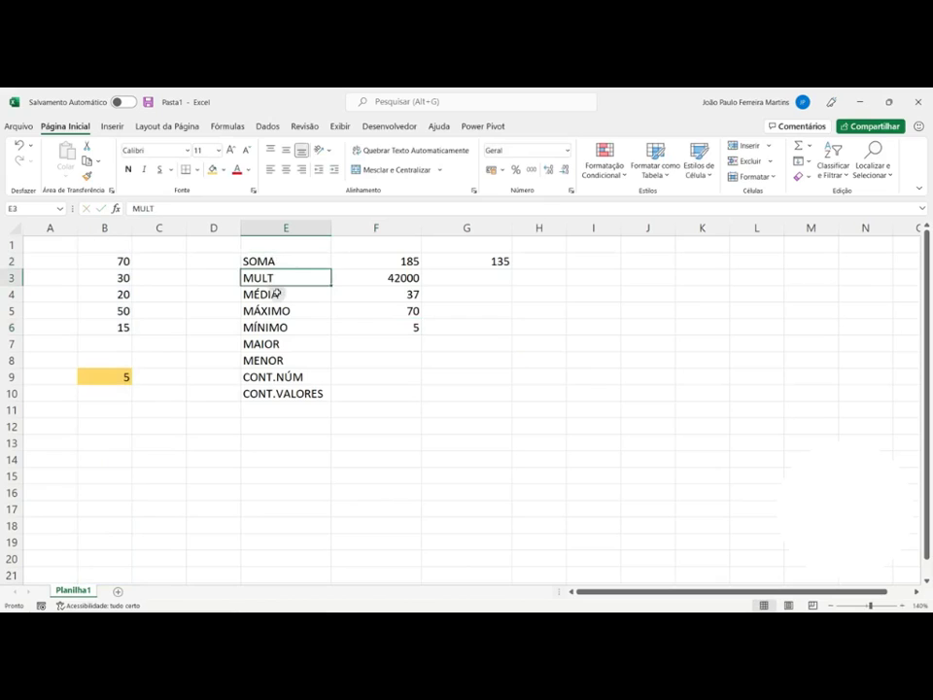
pyautogui.click(277, 293)
pyautogui.click(279, 310)
pyautogui.click(276, 326)
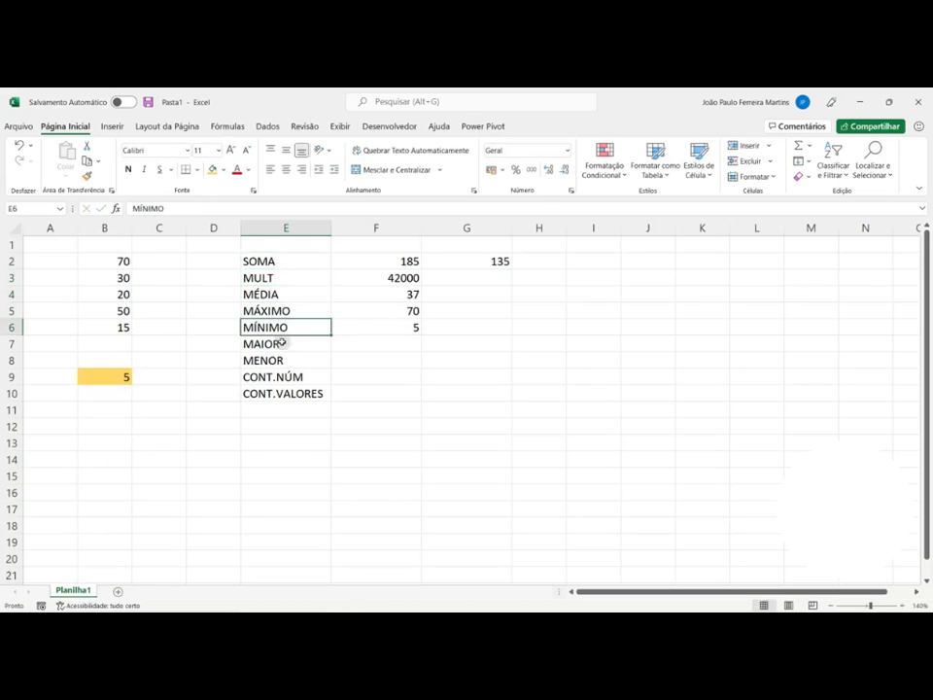
pyautogui.moveTo(281, 343); pyautogui.dragTo(271, 388)
pyautogui.press('Return')
pyautogui.press('Return')
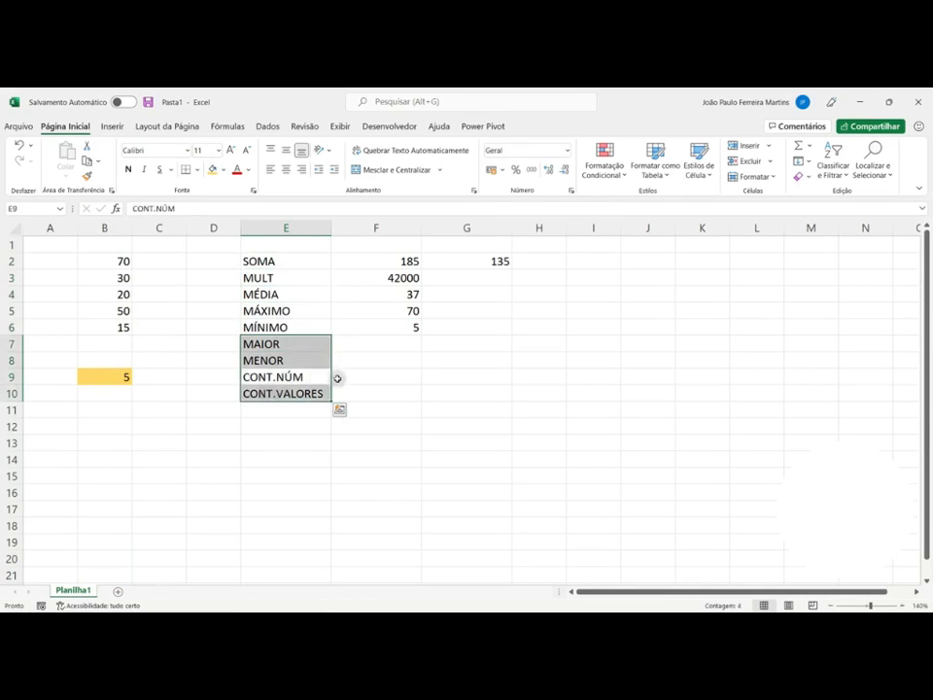
pyautogui.hotkey('shift', 'Return')
pyautogui.hotkey('shift', 'Return')
pyautogui.press('Return')
pyautogui.press('Return')
# Step: Fill the labels MAIOR, MENOR, CONT.NÚM and CONT.VALORES in E7:E10 with the same light gold used in B9
pyautogui.click(296, 347)
pyautogui.click(294, 360)
pyautogui.click(294, 376)
pyautogui.click(297, 393)
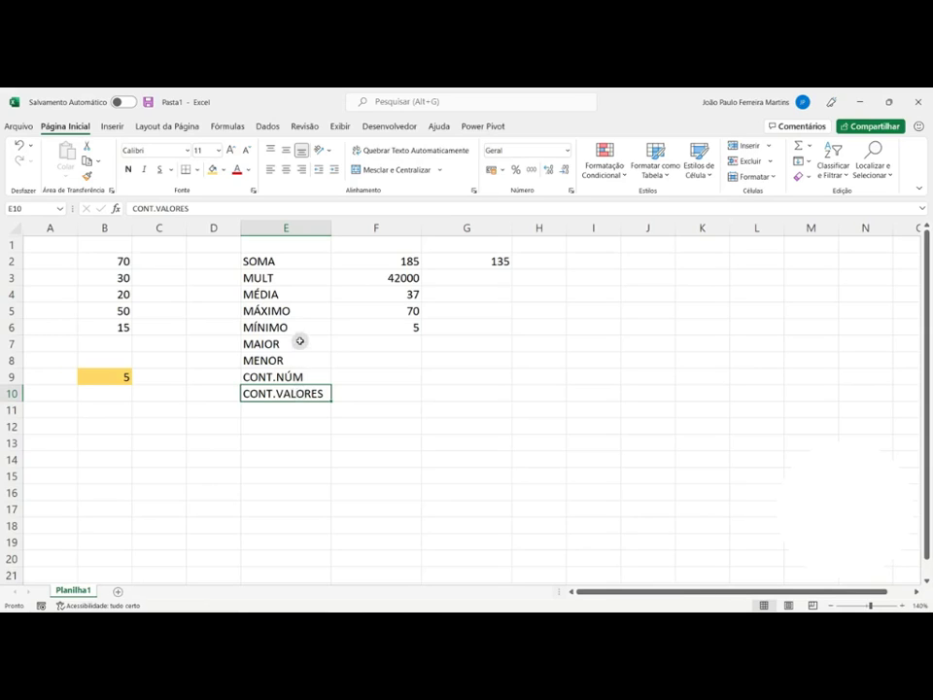
pyautogui.moveTo(302, 343); pyautogui.dragTo(305, 393)
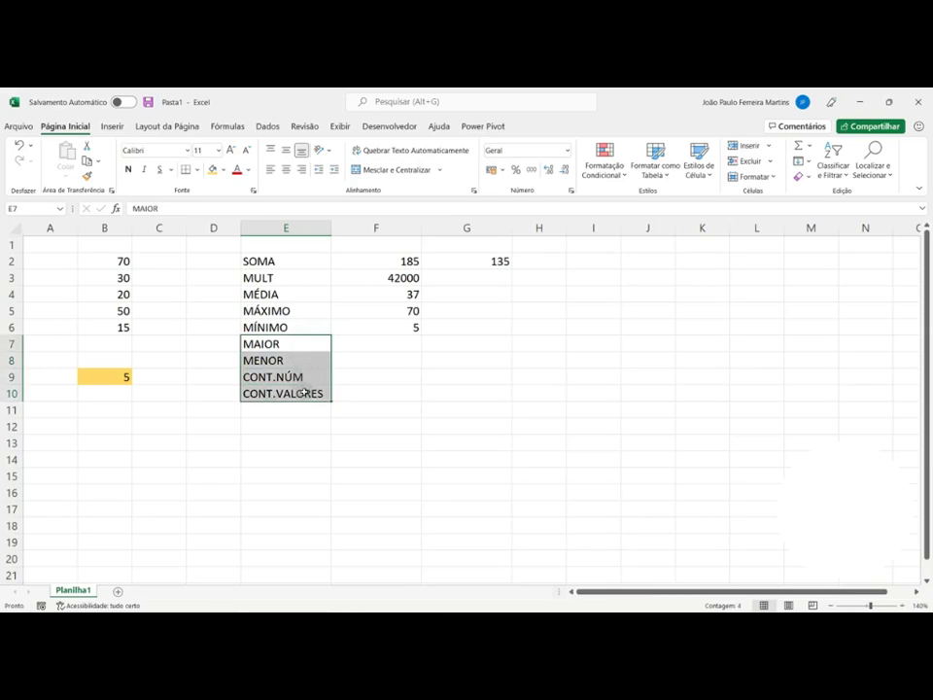
pyautogui.click(213, 169)
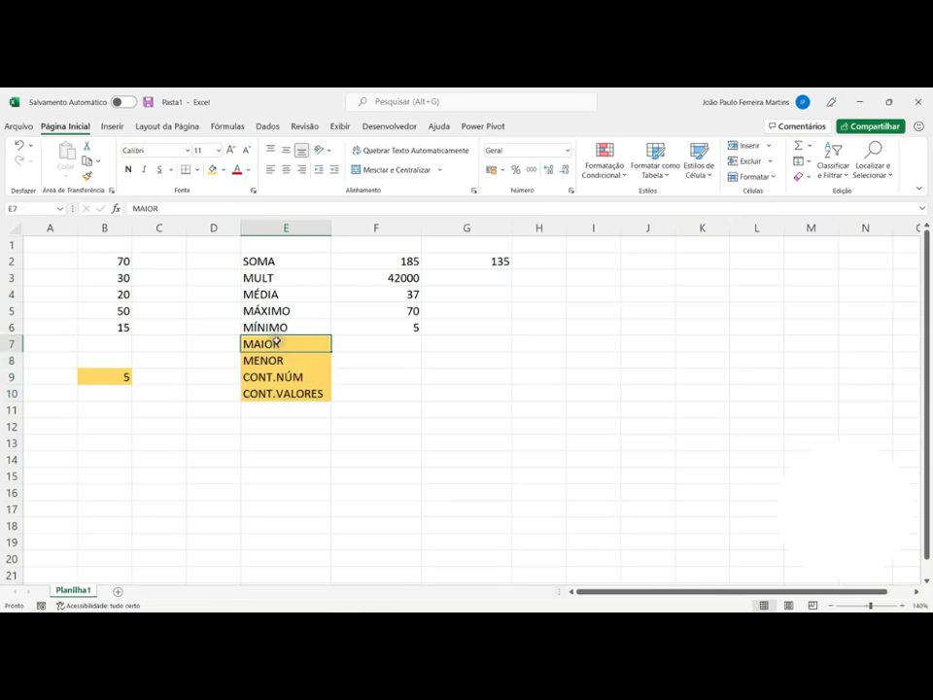